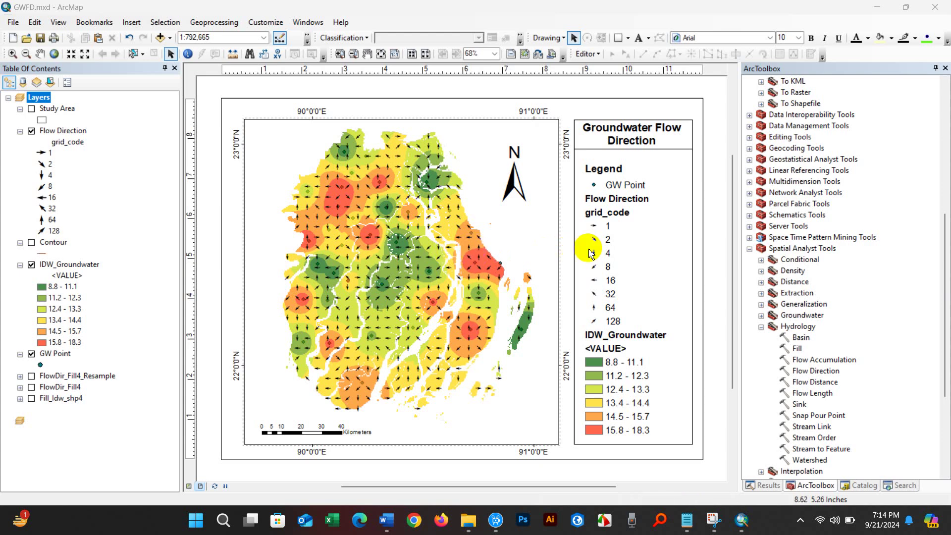
Display the Contour layer on the finished groundwater flow direction layout and toggle the IDW_Groundwater and Study Area layers to examine the map
{"action": "left_click", "coordinate": [609, 238]}
{"action": "left_click", "coordinate": [717, 221]}
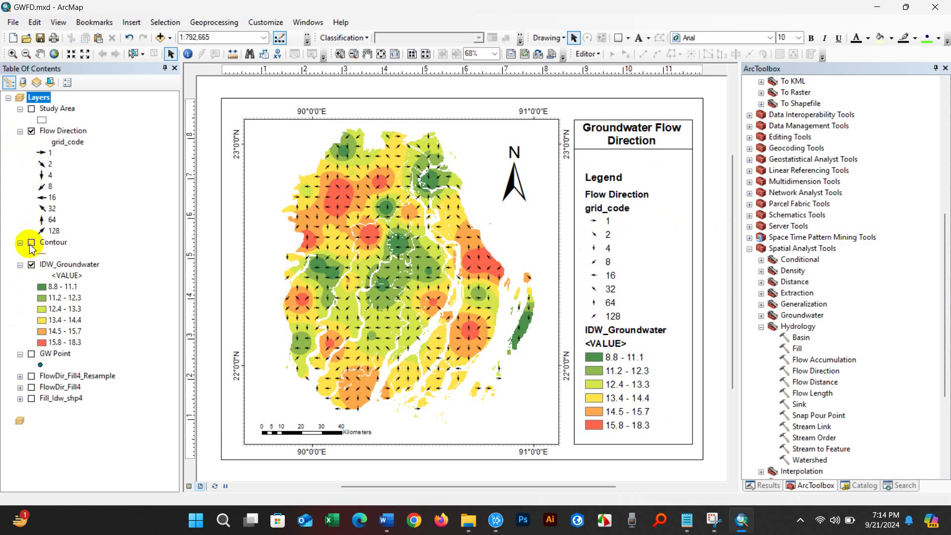
{"action": "left_click", "coordinate": [31, 243]}
{"action": "left_click", "coordinate": [31, 265]}
{"action": "left_click", "coordinate": [31, 267]}
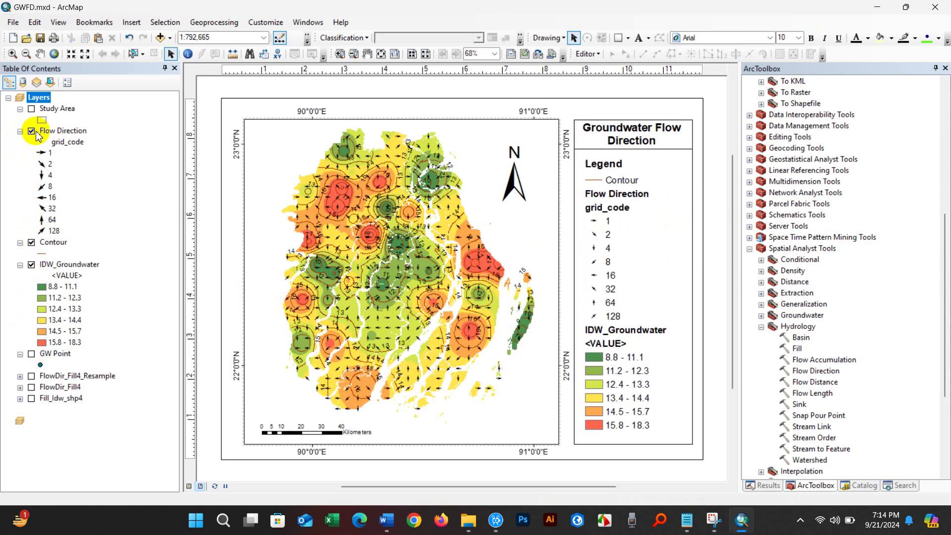
{"action": "left_click", "coordinate": [31, 108]}
{"action": "left_click", "coordinate": [31, 108]}
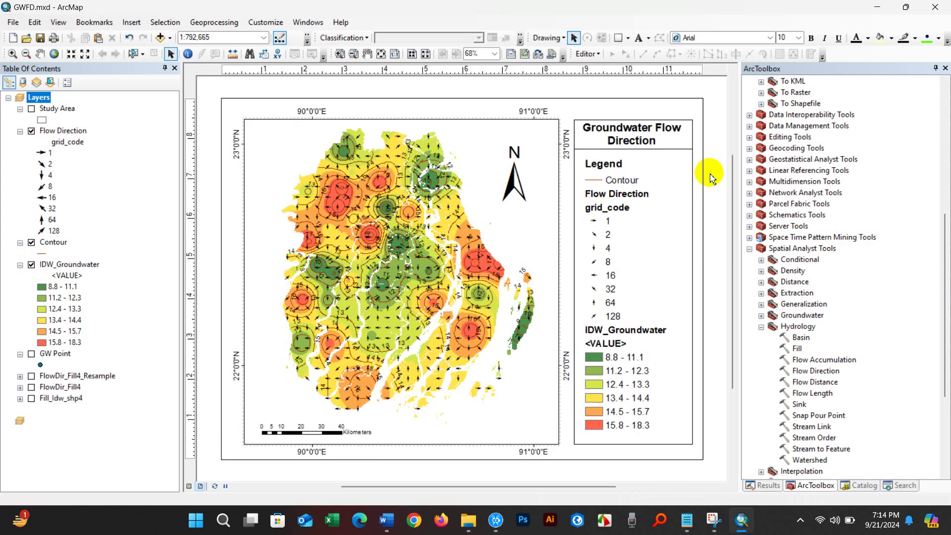
{"action": "scroll", "coordinate": [502, 228], "scroll_direction": "up", "scroll_amount": 4}
{"action": "scroll", "coordinate": [502, 229], "scroll_direction": "down", "scroll_amount": 2}
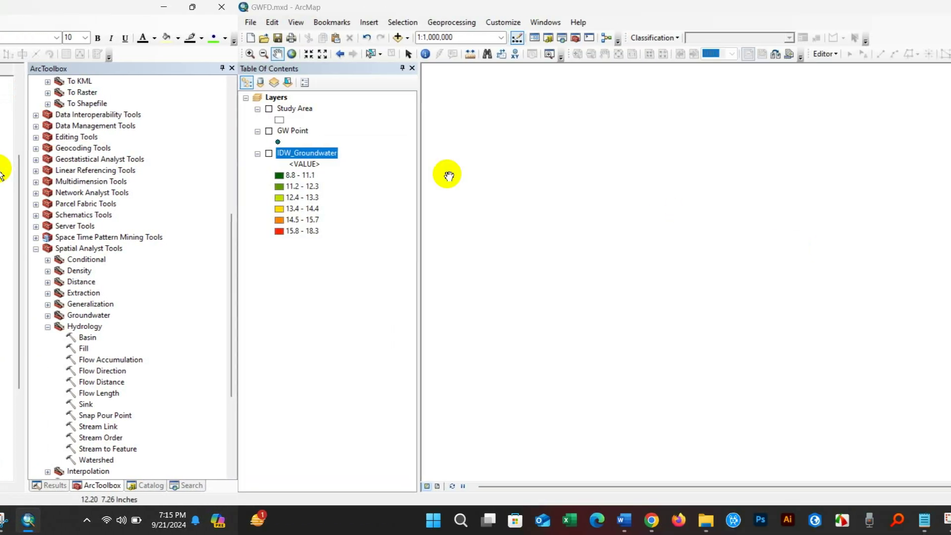
Show the Study Area, GW Point and IDW_Groundwater layers on the map
{"action": "left_click", "coordinate": [32, 110]}
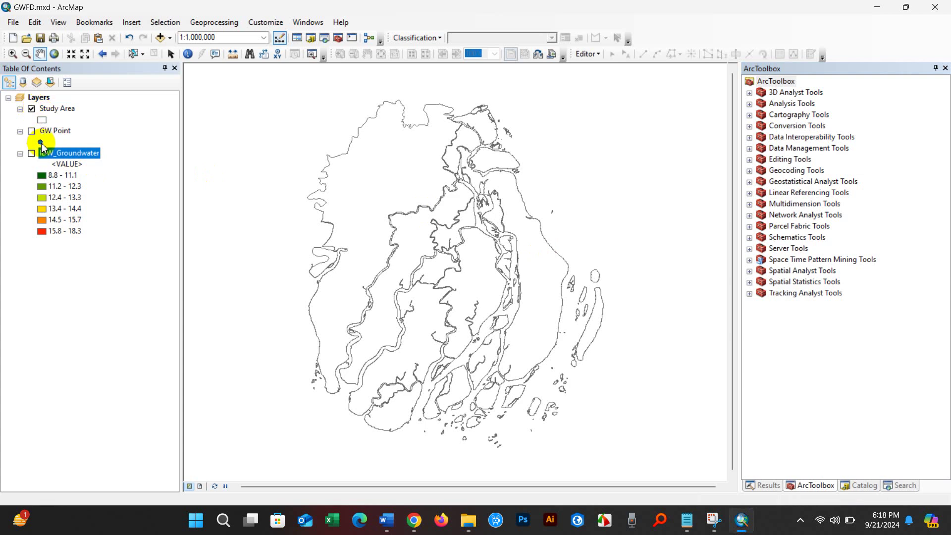
{"action": "left_click", "coordinate": [69, 109]}
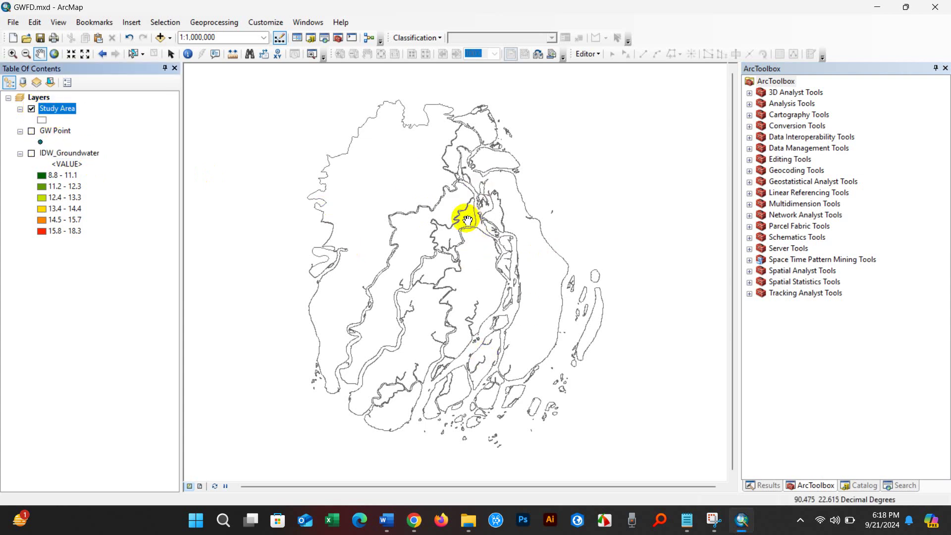
{"action": "left_click", "coordinate": [32, 131]}
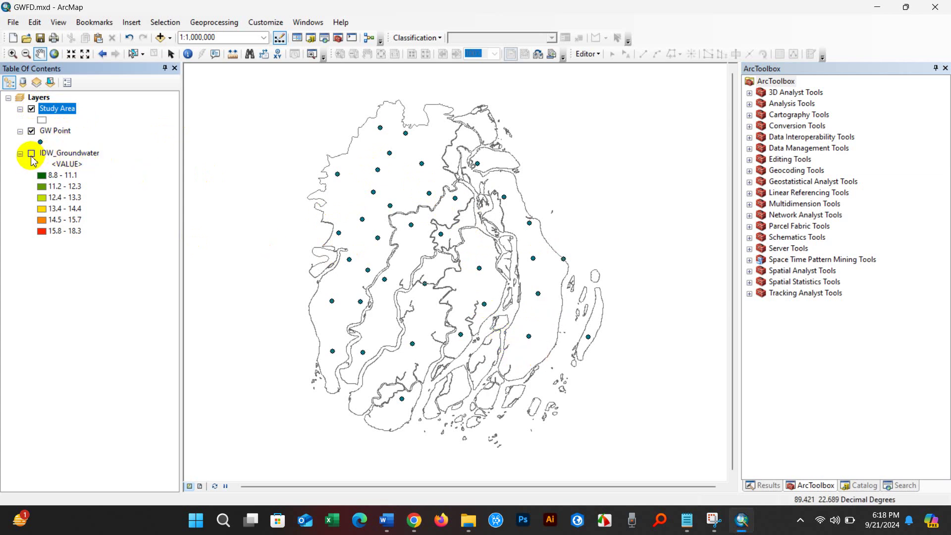
{"action": "left_click", "coordinate": [32, 155]}
{"action": "left_click", "coordinate": [46, 155]}
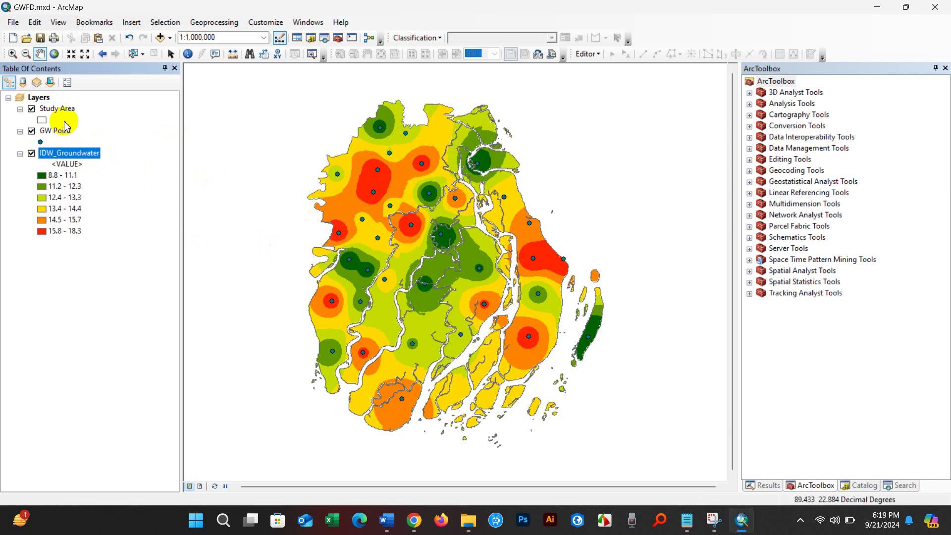
Hide the Study Area and GW Point layers so only the IDW_Groundwater raster is displayed
{"action": "left_click", "coordinate": [33, 110]}
{"action": "left_click", "coordinate": [32, 132]}
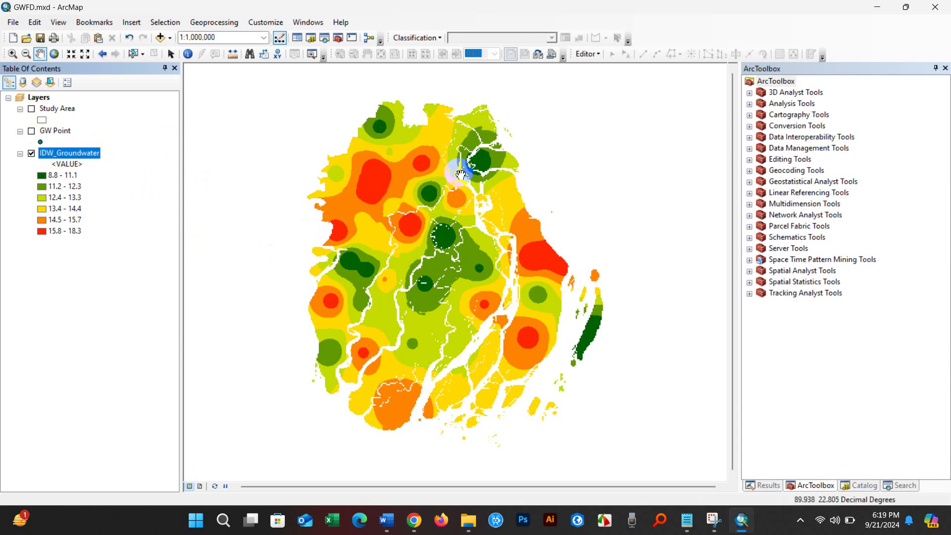
{"action": "left_click_drag", "start_coordinate": [434, 210], "coordinate": [452, 219]}
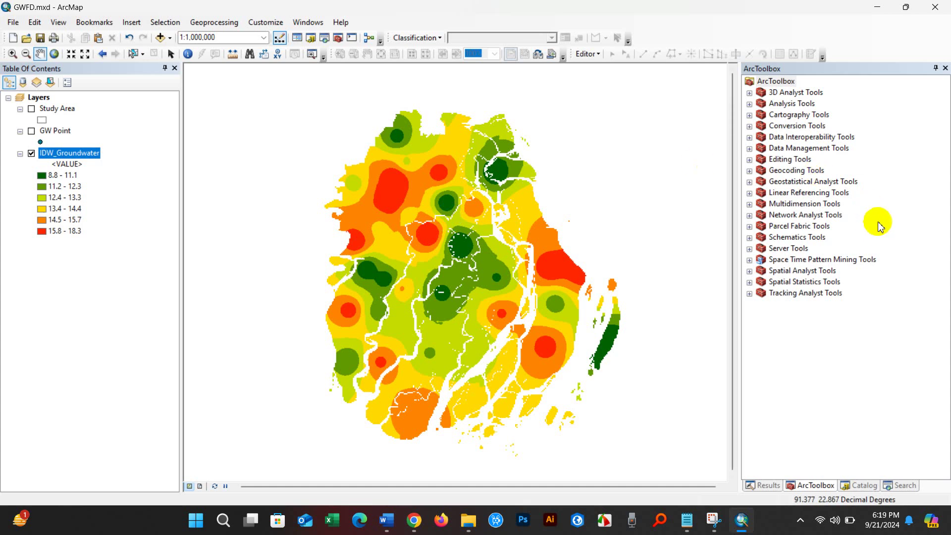
Open the Fill tool from the Spatial Analyst Hydrology toolset and set IDW_Groundwater as its input surface raster
{"action": "left_click", "coordinate": [788, 270]}
{"action": "left_click", "coordinate": [750, 272]}
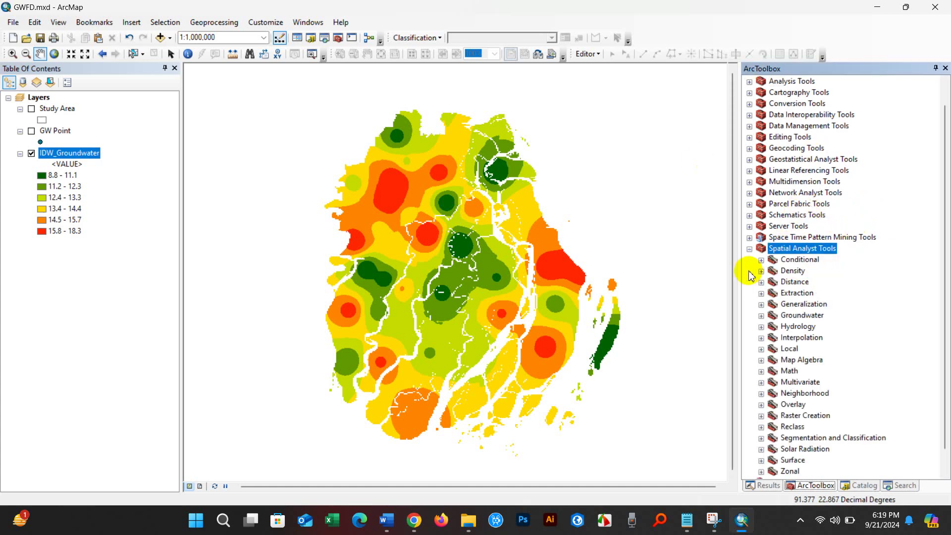
{"action": "left_click", "coordinate": [816, 326]}
{"action": "left_click", "coordinate": [762, 327]}
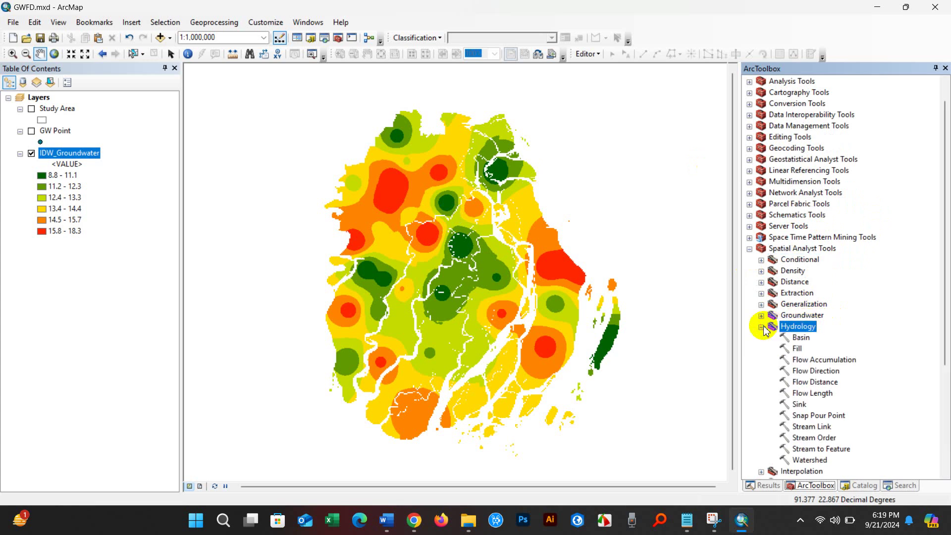
{"action": "left_click", "coordinate": [797, 349]}
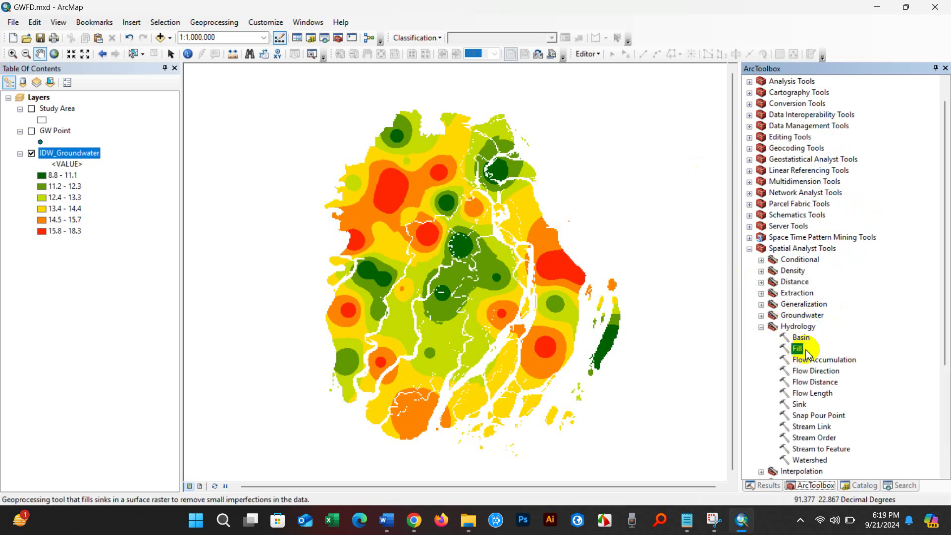
{"action": "double_click", "coordinate": [798, 349]}
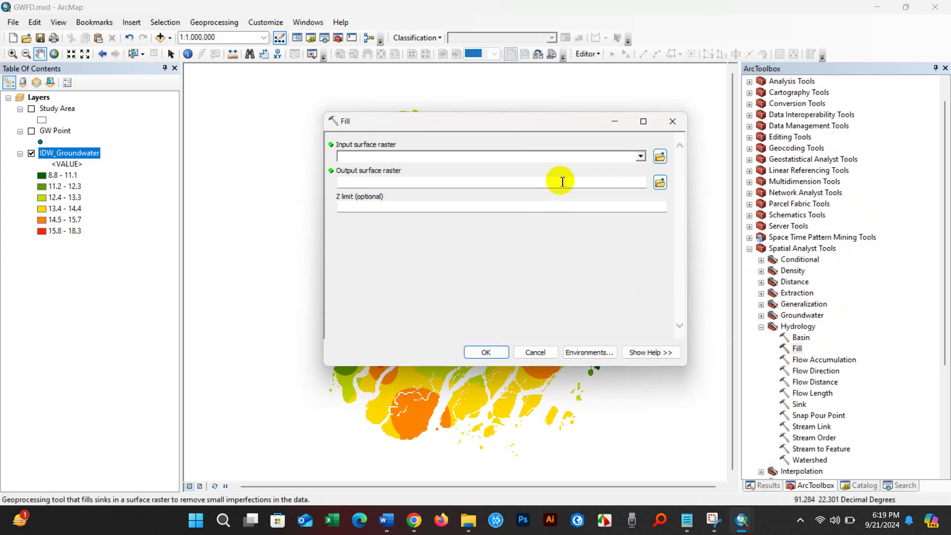
{"action": "left_click", "coordinate": [641, 156]}
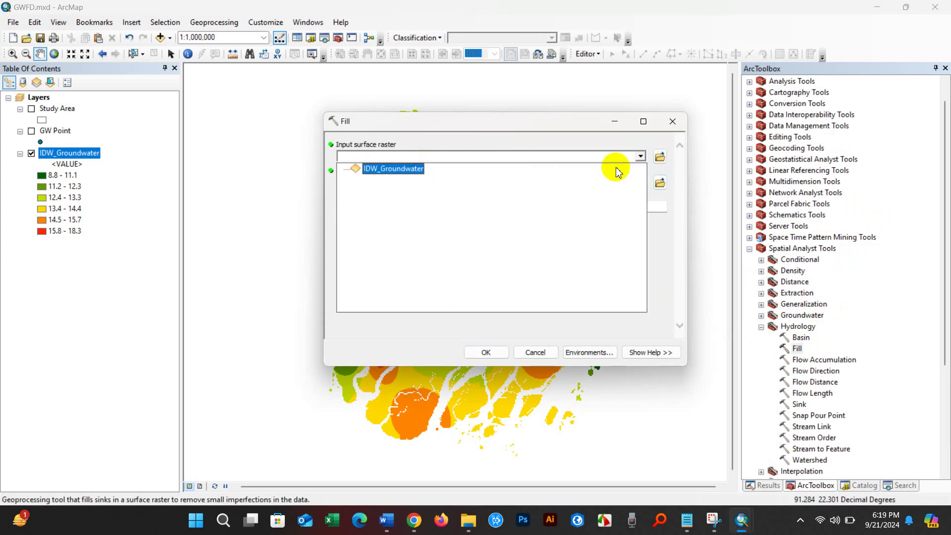
{"action": "left_click", "coordinate": [391, 169]}
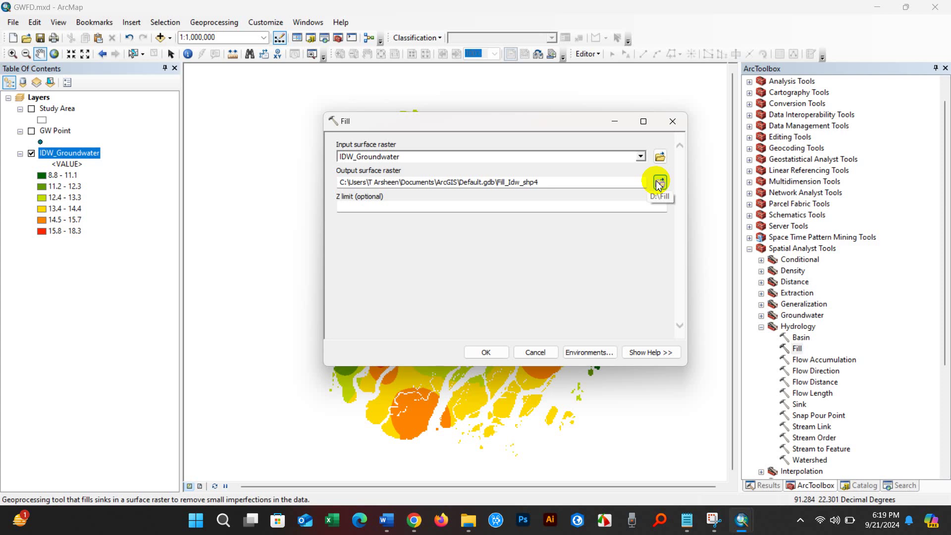
In the Fill tool's environment settings, set the processing extent to Same as layer Study Area
{"action": "left_click", "coordinate": [581, 349]}
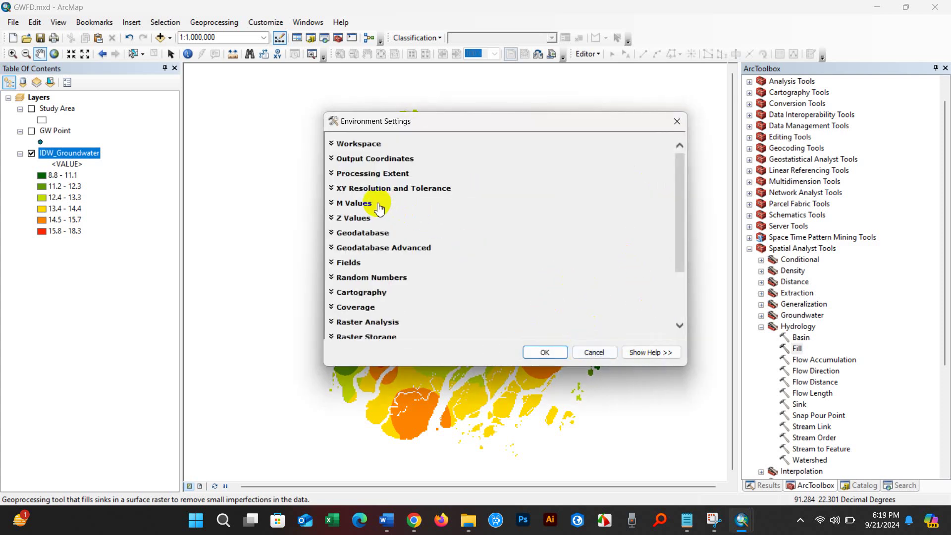
{"action": "left_click", "coordinate": [366, 174]}
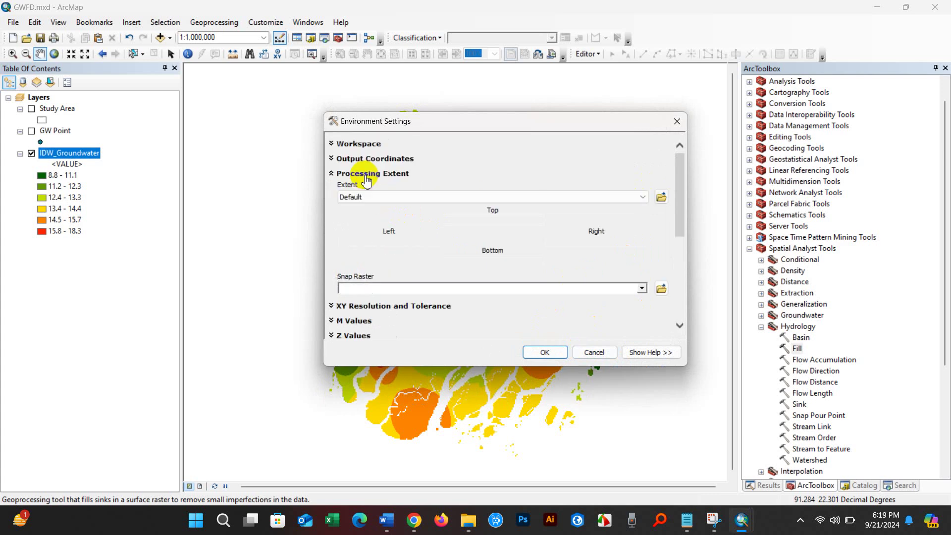
{"action": "left_click", "coordinate": [643, 197]}
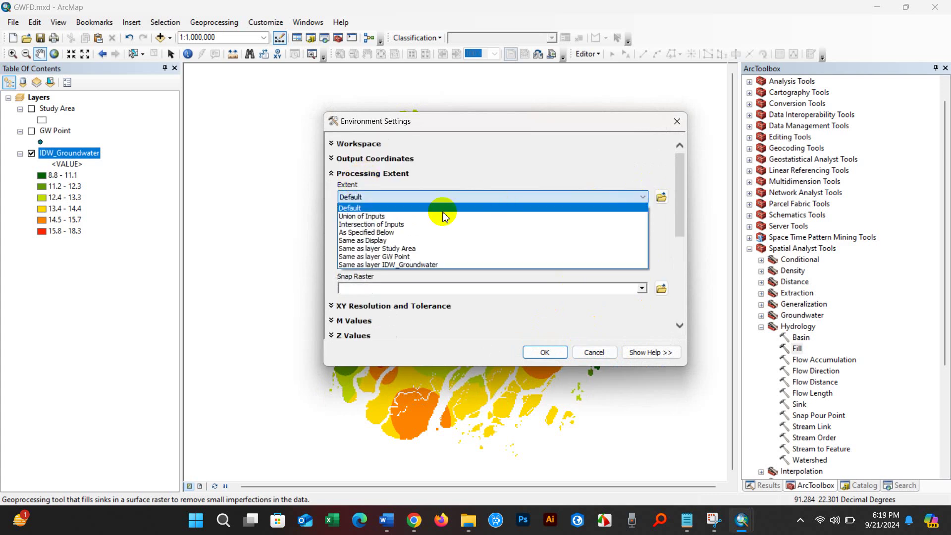
{"action": "left_click", "coordinate": [382, 248]}
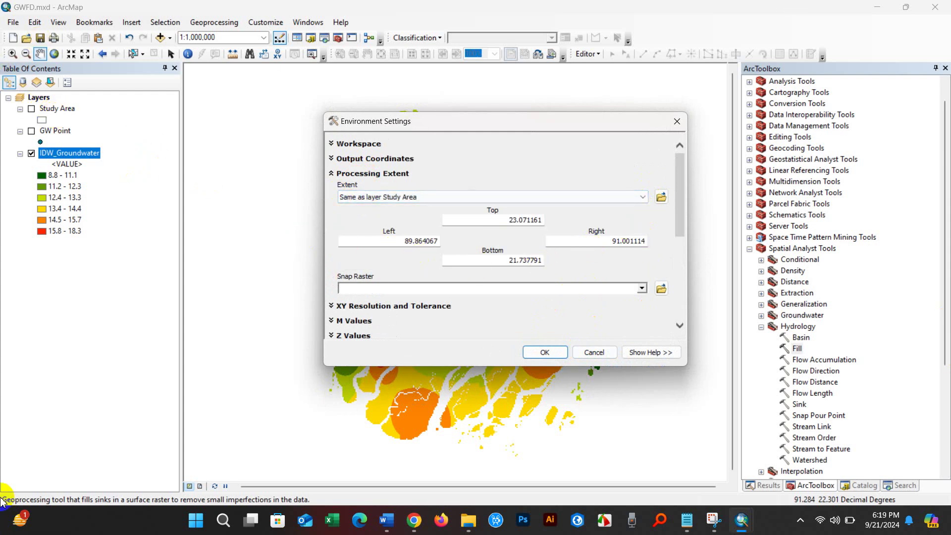
Set the raster analysis mask to Study Area and run the Fill tool
{"action": "left_click_drag", "start_coordinate": [678, 193], "coordinate": [679, 284]}
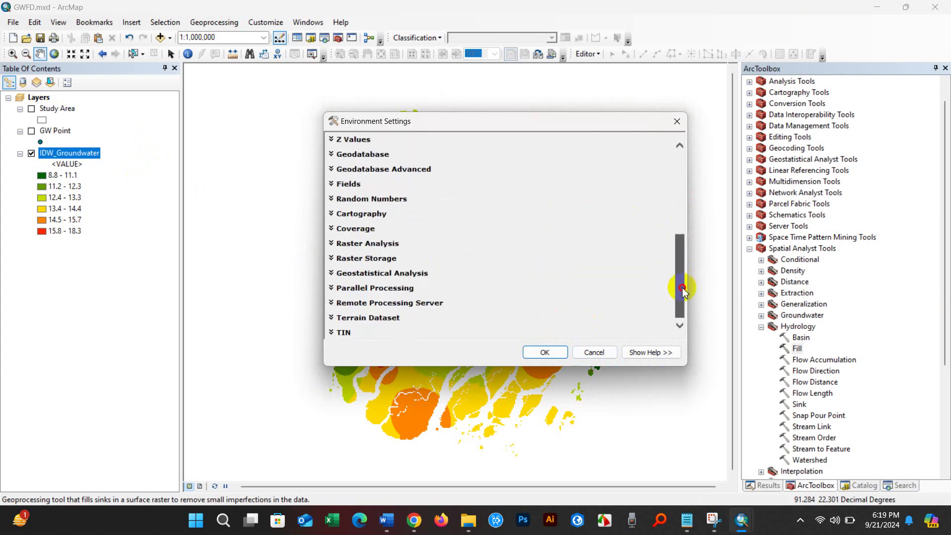
{"action": "left_click", "coordinate": [360, 244]}
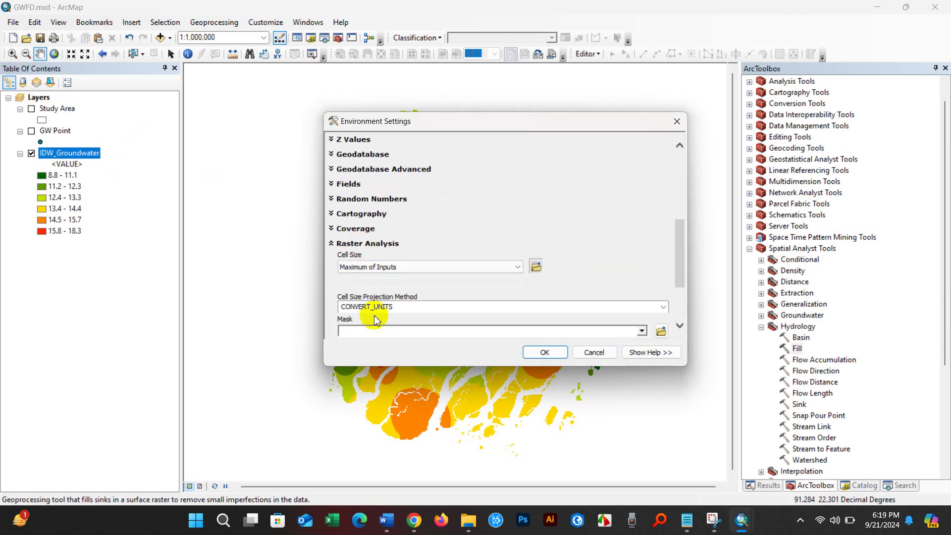
{"action": "left_click", "coordinate": [642, 331]}
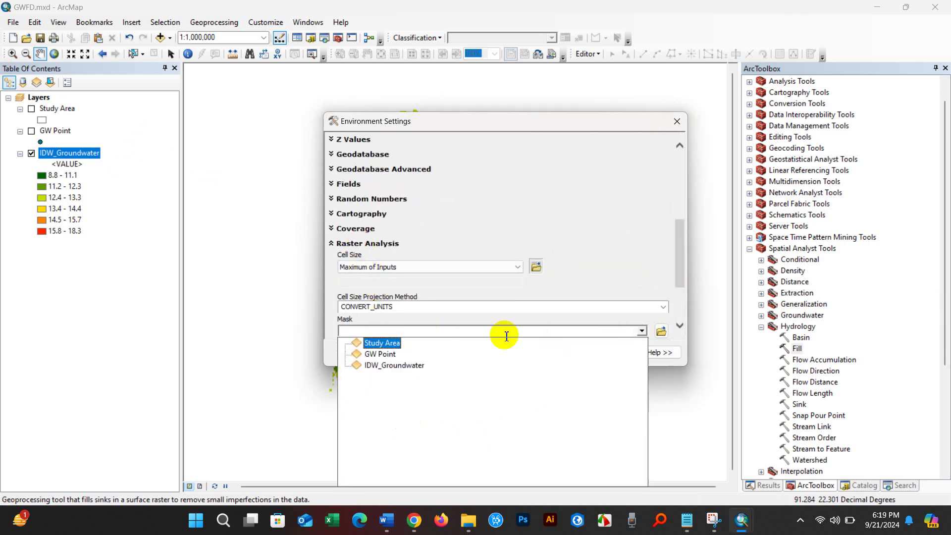
{"action": "left_click", "coordinate": [396, 342]}
{"action": "left_click", "coordinate": [545, 353]}
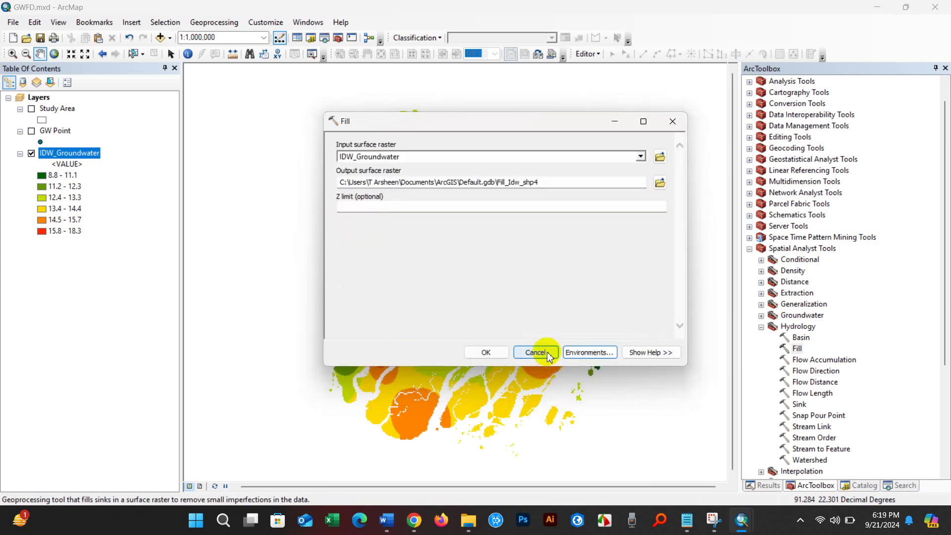
{"action": "left_click", "coordinate": [486, 353]}
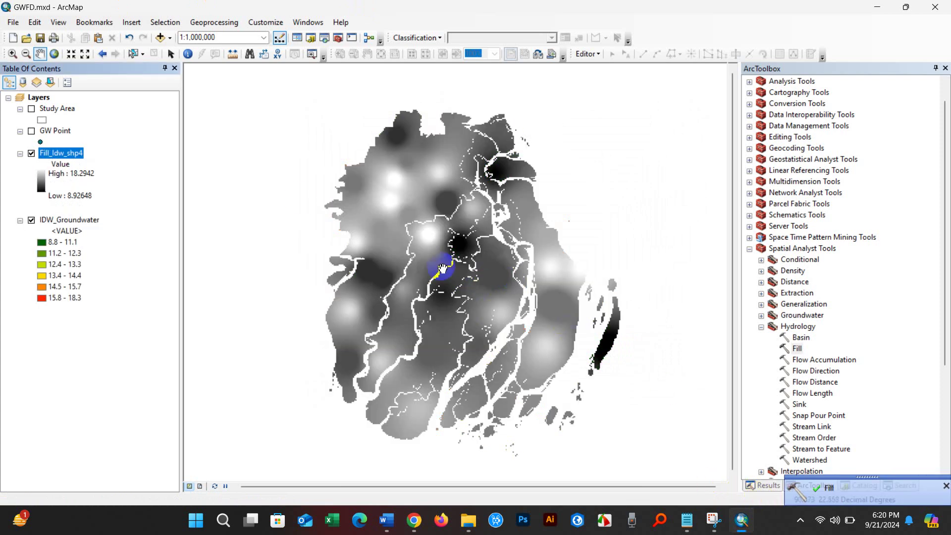
Hide the IDW_Groundwater layer and open the Flow Direction tool with Fill_Idw_shp4 as the input surface raster
{"action": "left_click", "coordinate": [32, 220]}
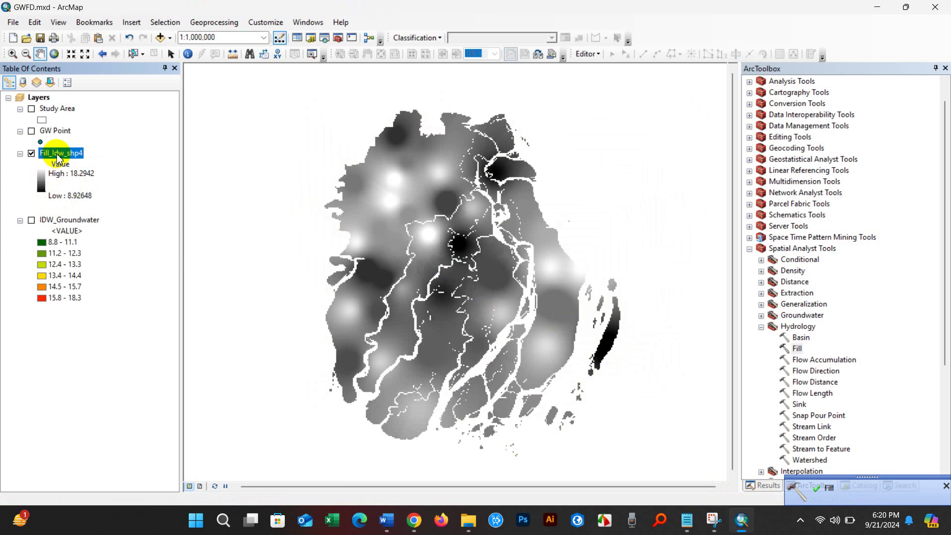
{"action": "scroll", "coordinate": [820, 339], "scroll_direction": "down", "scroll_amount": 2}
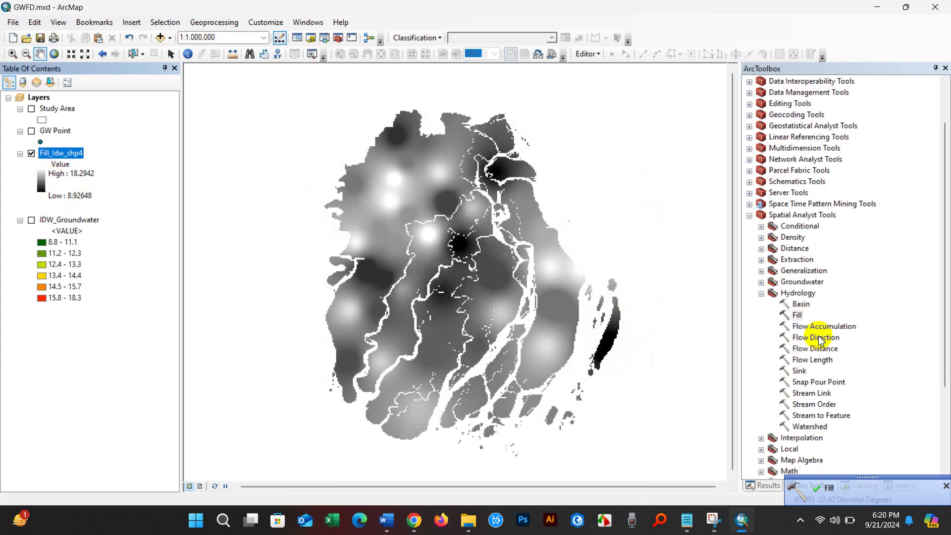
{"action": "left_click", "coordinate": [816, 306]}
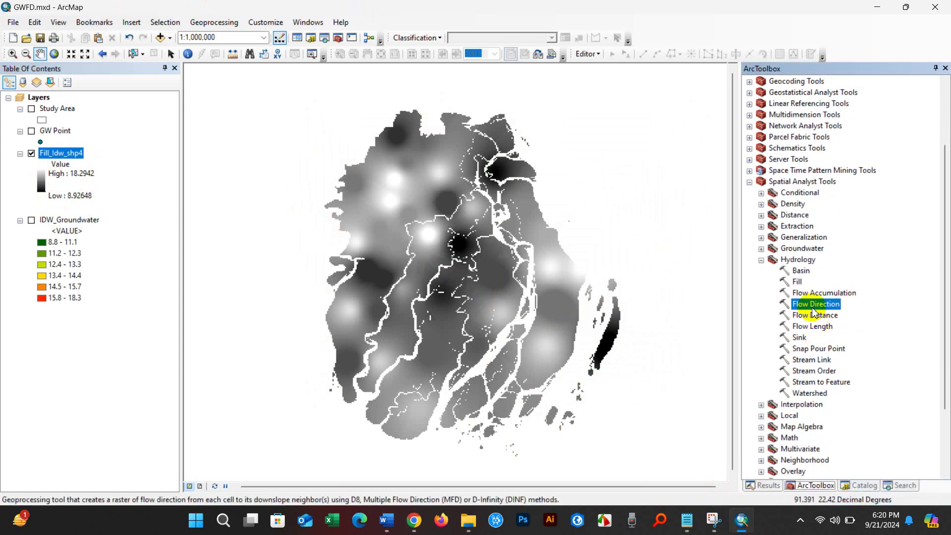
{"action": "double_click", "coordinate": [814, 310]}
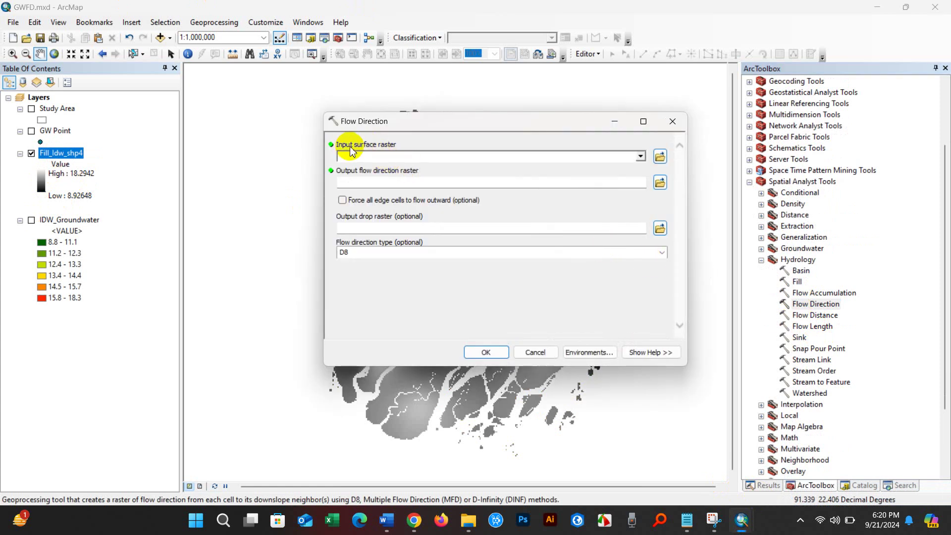
{"action": "left_click", "coordinate": [641, 156]}
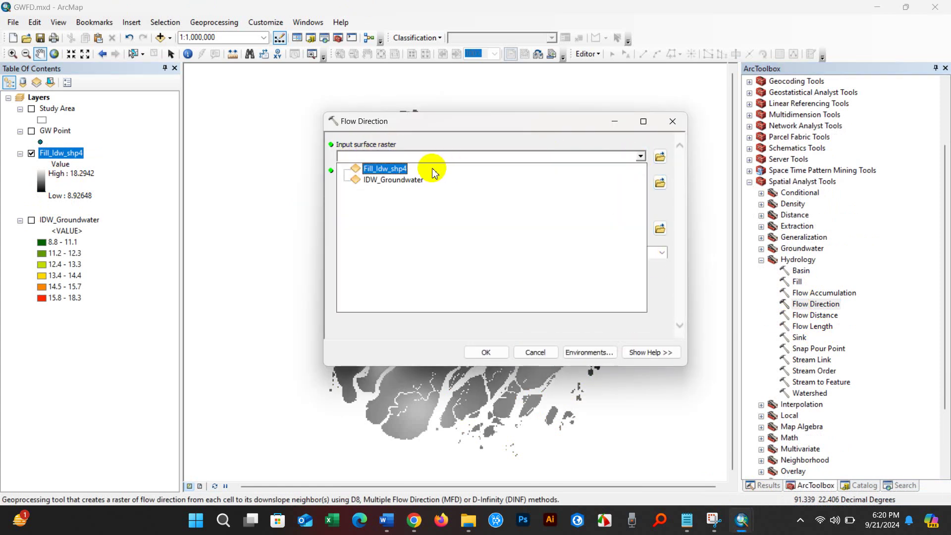
{"action": "left_click", "coordinate": [392, 170]}
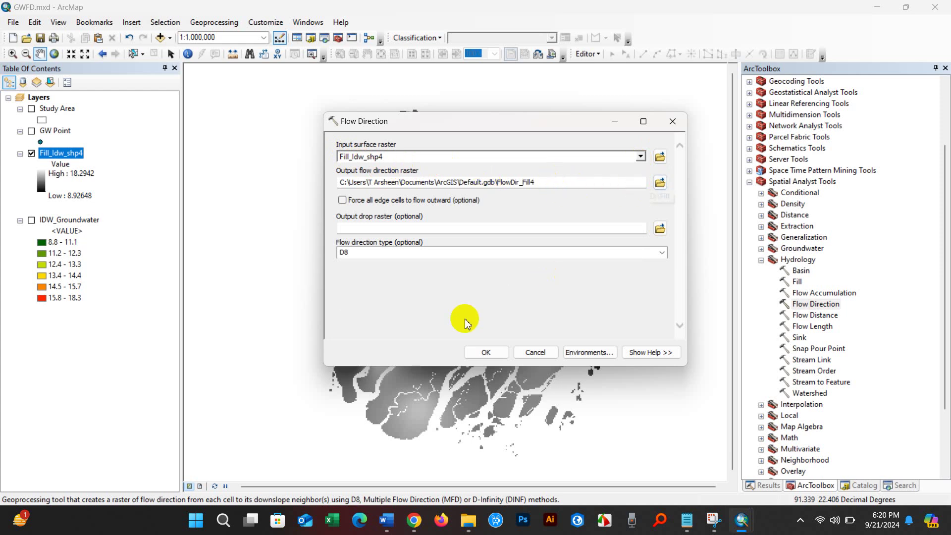
In the Flow Direction tool's environment settings, set the processing extent to Same as layer Study Area
{"action": "left_click", "coordinate": [576, 353]}
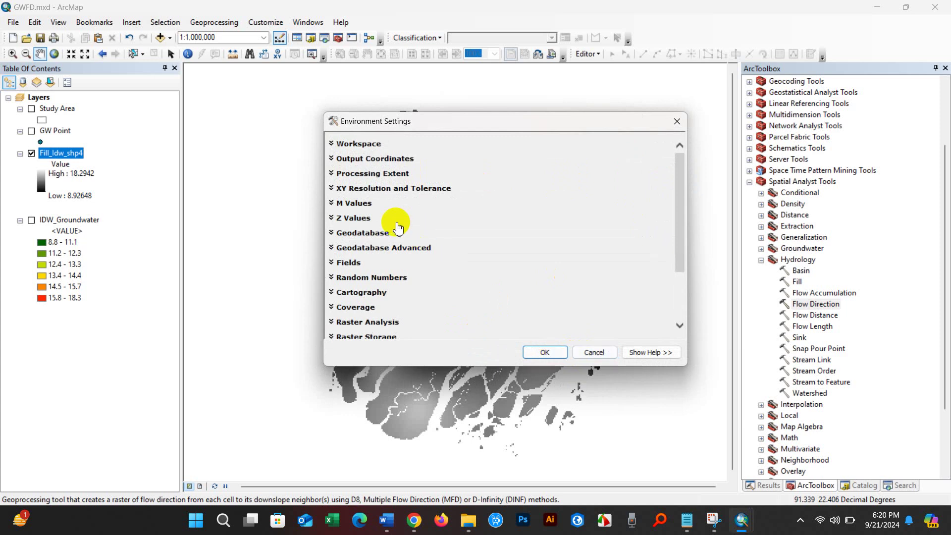
{"action": "left_click", "coordinate": [363, 175]}
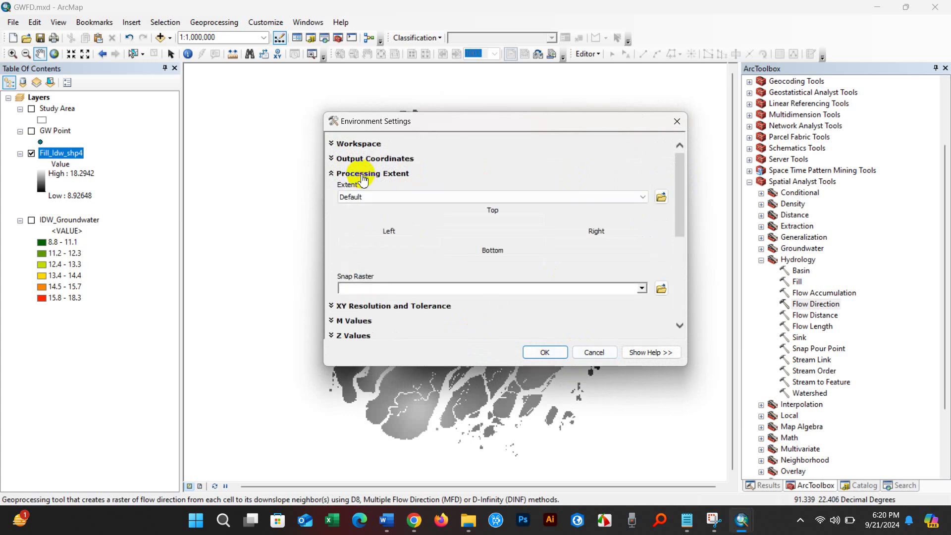
{"action": "left_click", "coordinate": [643, 198]}
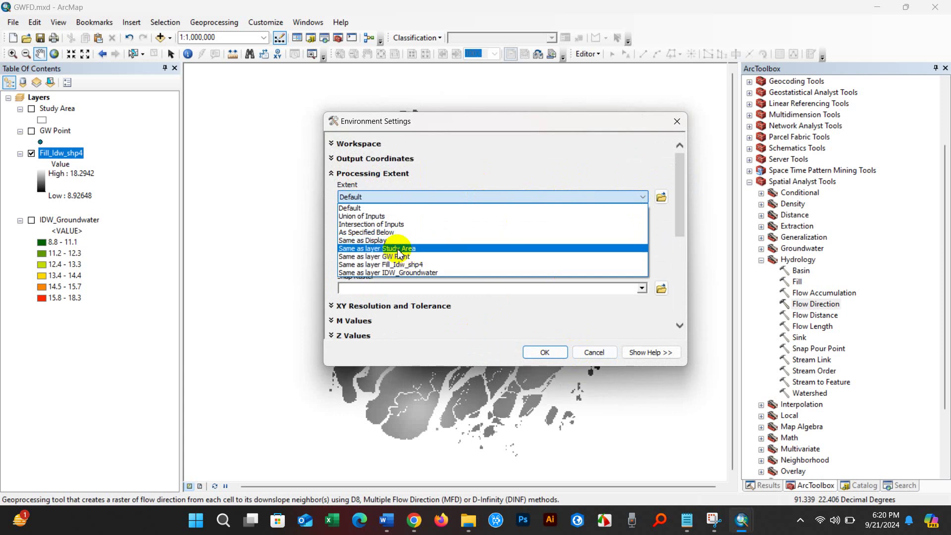
{"action": "left_click", "coordinate": [404, 248]}
Set the raster analysis mask to Study Area and run the Flow Direction tool with the D8 flow direction type
{"action": "left_click_drag", "start_coordinate": [677, 218], "coordinate": [676, 304]}
{"action": "left_click", "coordinate": [358, 244]}
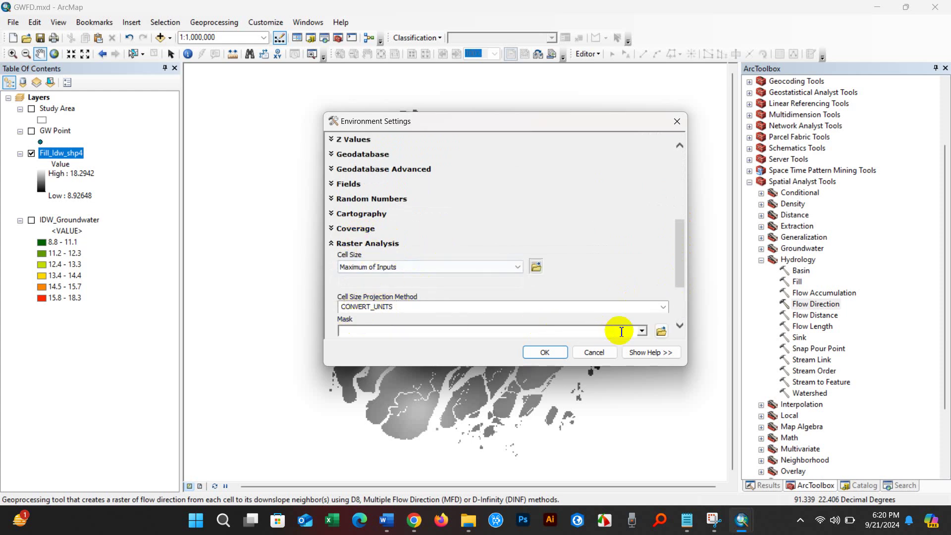
{"action": "left_click", "coordinate": [643, 331]}
{"action": "left_click", "coordinate": [382, 342]}
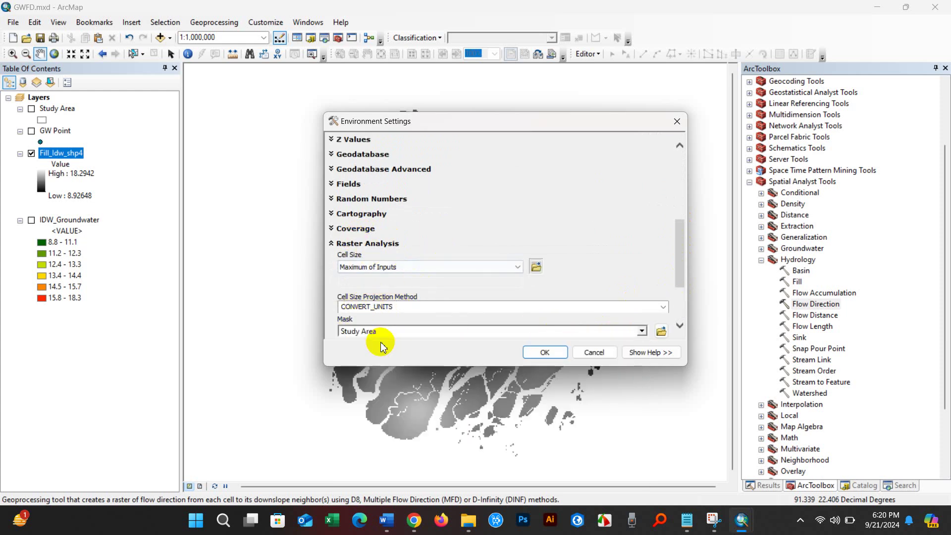
{"action": "left_click", "coordinate": [540, 354]}
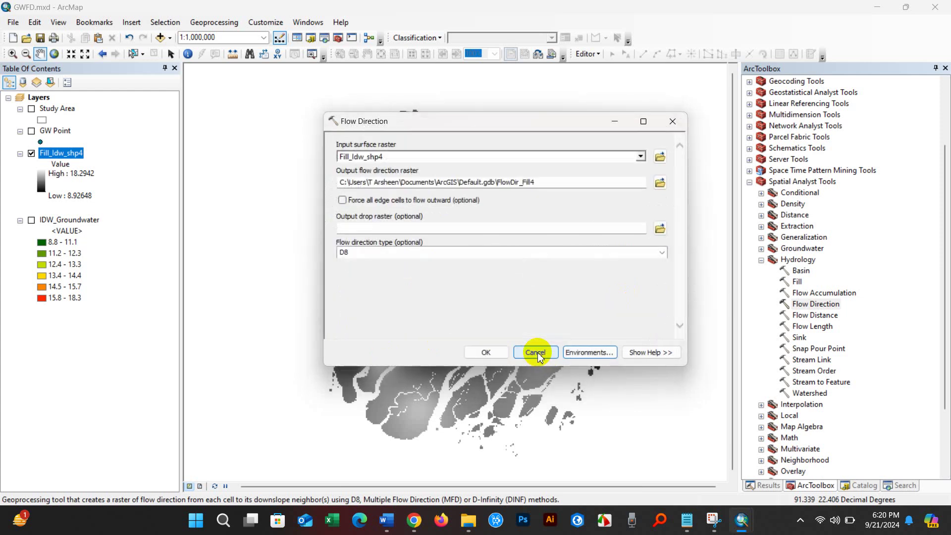
{"action": "left_click", "coordinate": [486, 352]}
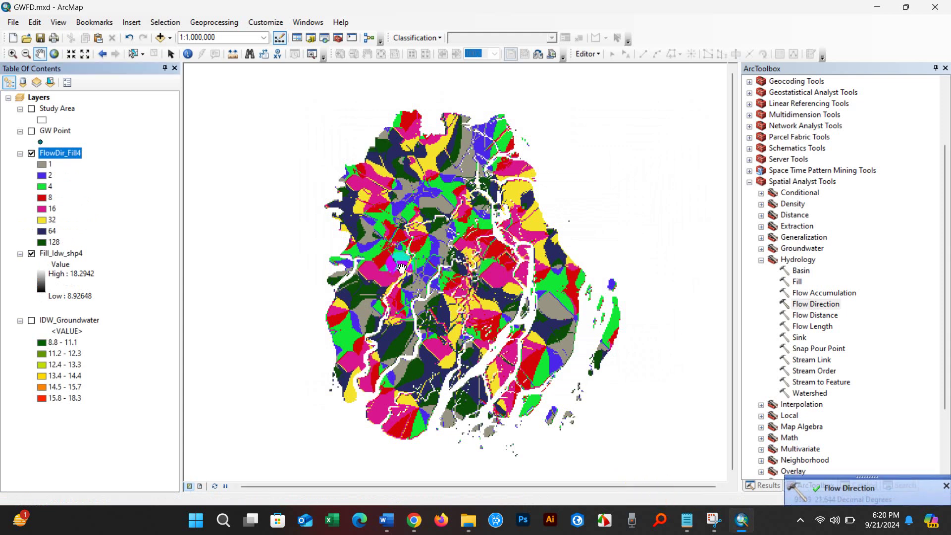
Hide the Fill_Idw_shp4 layer and copy the Y cell size value from the FlowDir_Fill4 layer's source properties
{"action": "left_click", "coordinate": [31, 253]}
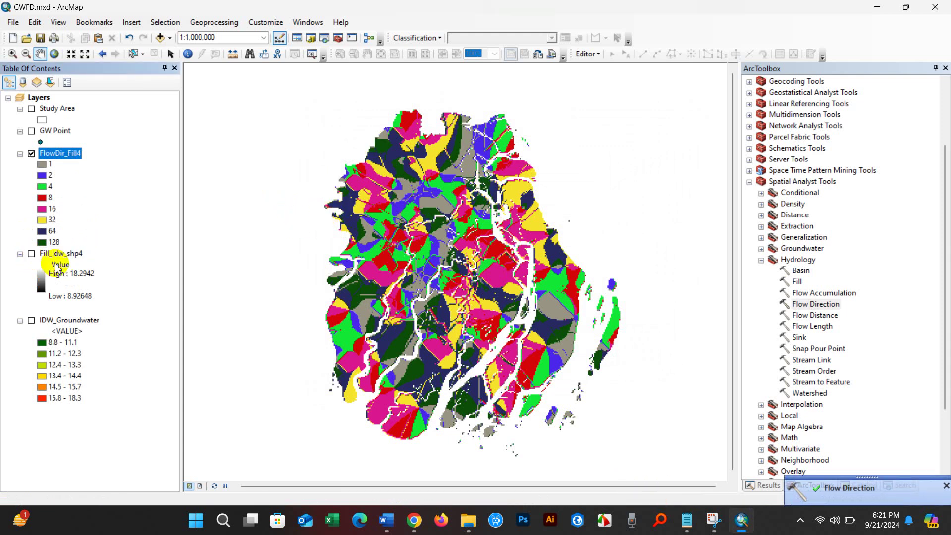
{"action": "right_click", "coordinate": [59, 157]}
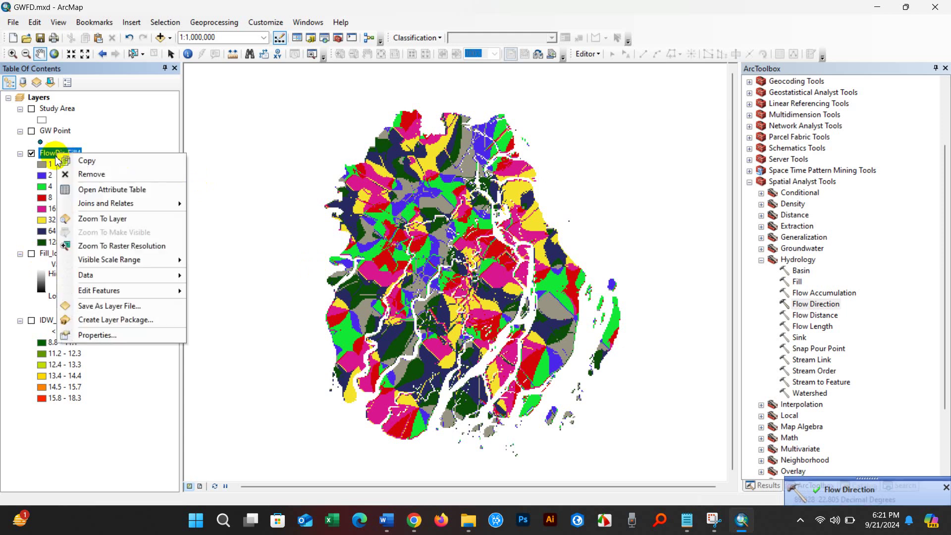
{"action": "left_click", "coordinate": [94, 336]}
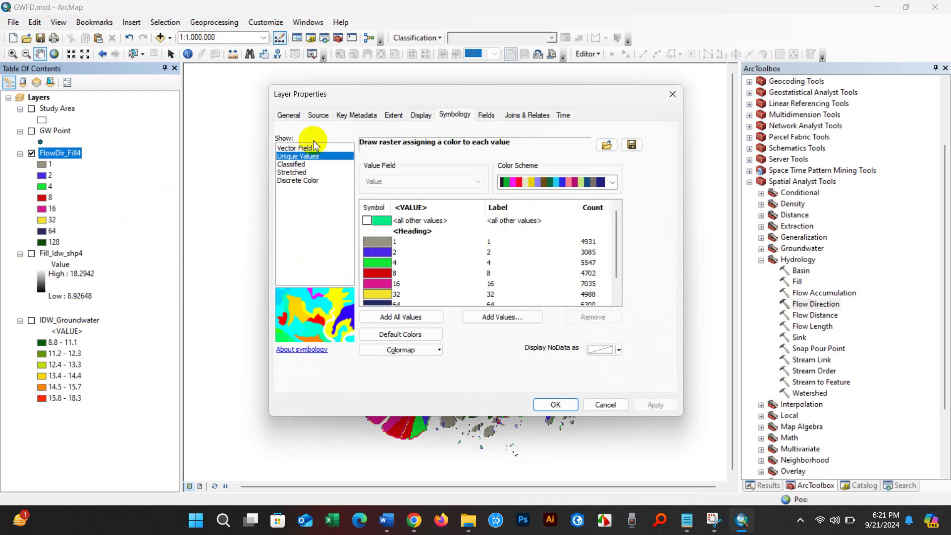
{"action": "left_click", "coordinate": [318, 115]}
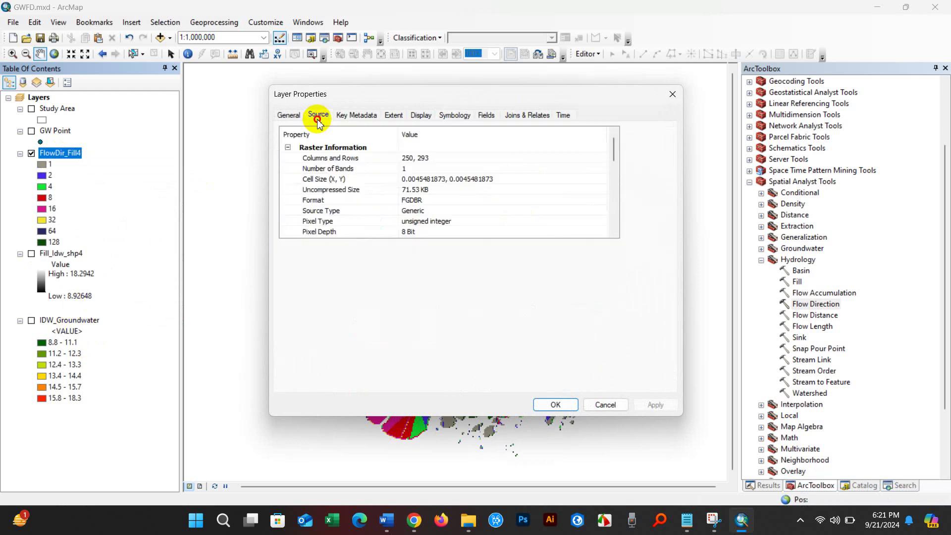
{"action": "left_click", "coordinate": [408, 183]}
{"action": "mouse_move", "coordinate": [408, 183]}
{"action": "left_mouse_down"}
{"action": "mouse_move", "coordinate": [497, 181]}
{"action": "mouse_move", "coordinate": [394, 180]}
{"action": "left_mouse_up"}
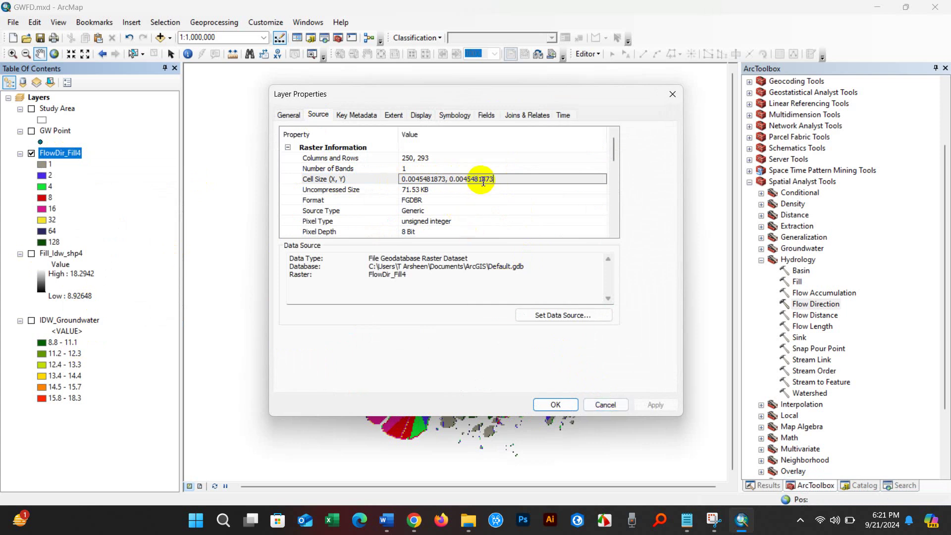
{"action": "left_click_drag", "start_coordinate": [496, 183], "coordinate": [460, 182]}
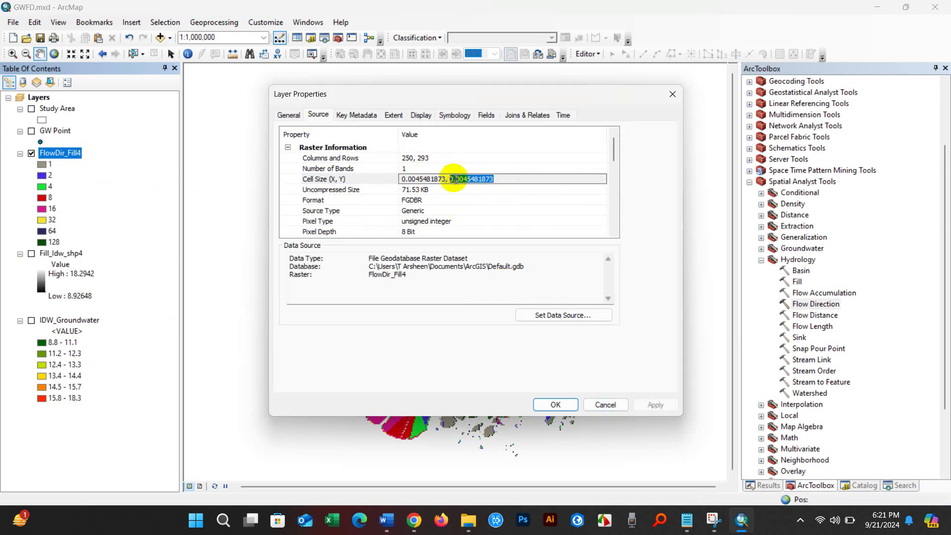
{"action": "right_click", "coordinate": [455, 183]}
{"action": "left_click", "coordinate": [483, 218]}
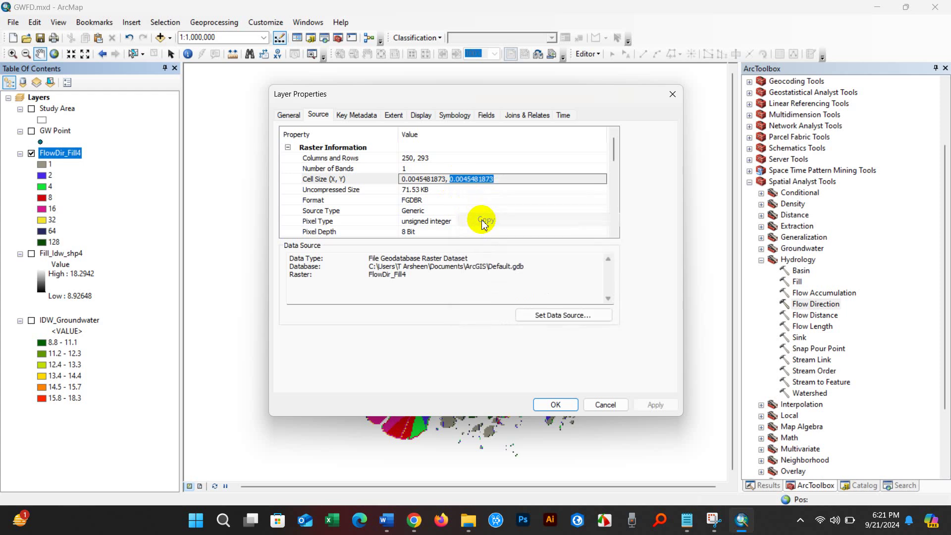
{"action": "left_click", "coordinate": [606, 405]}
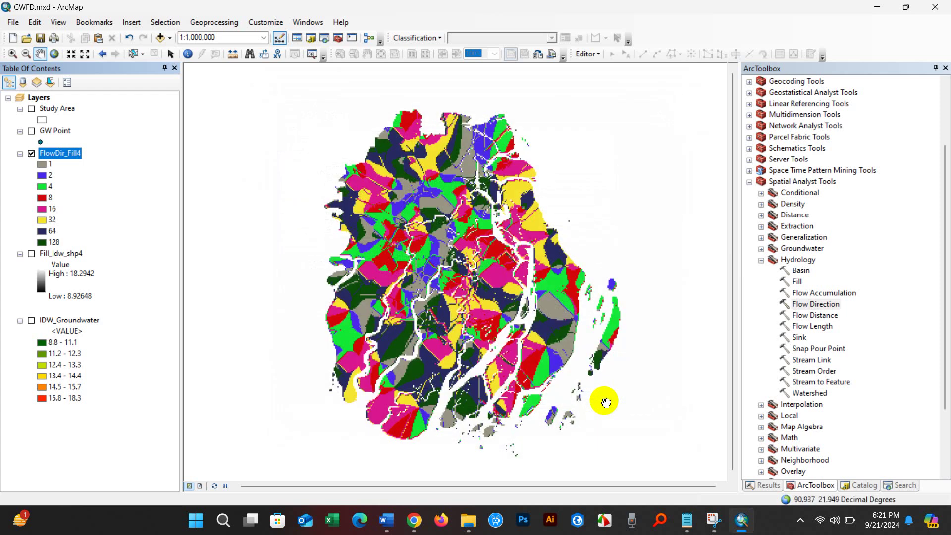
Search for the Resample tool and open it with FlowDir_Fill4 as the input raster
{"action": "left_click", "coordinate": [901, 486]}
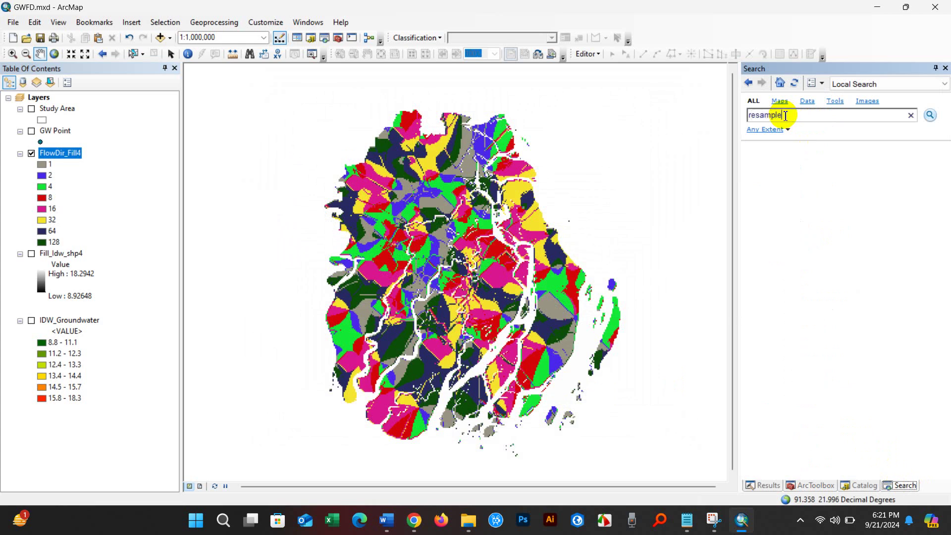
{"action": "double_click", "coordinate": [811, 119]}
{"action": "left_click", "coordinate": [930, 118]}
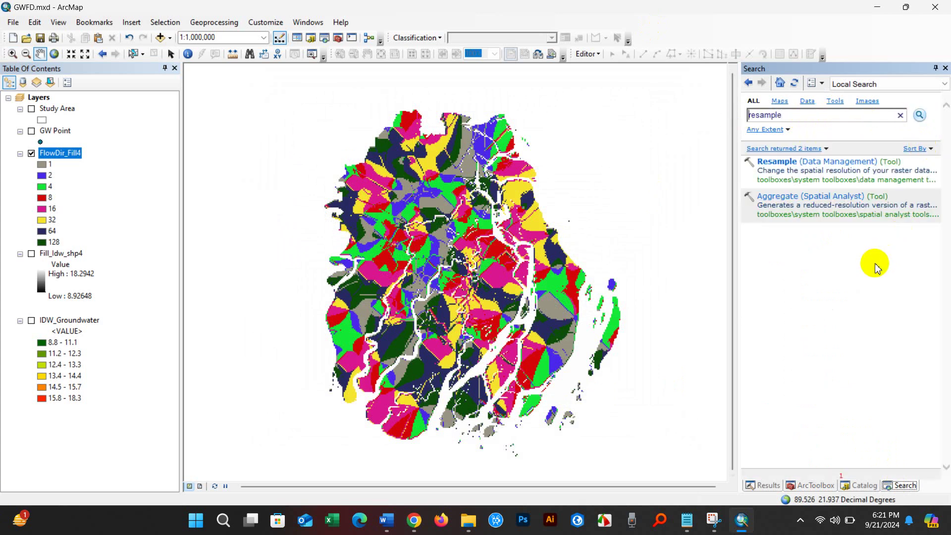
{"action": "left_click", "coordinate": [821, 164]}
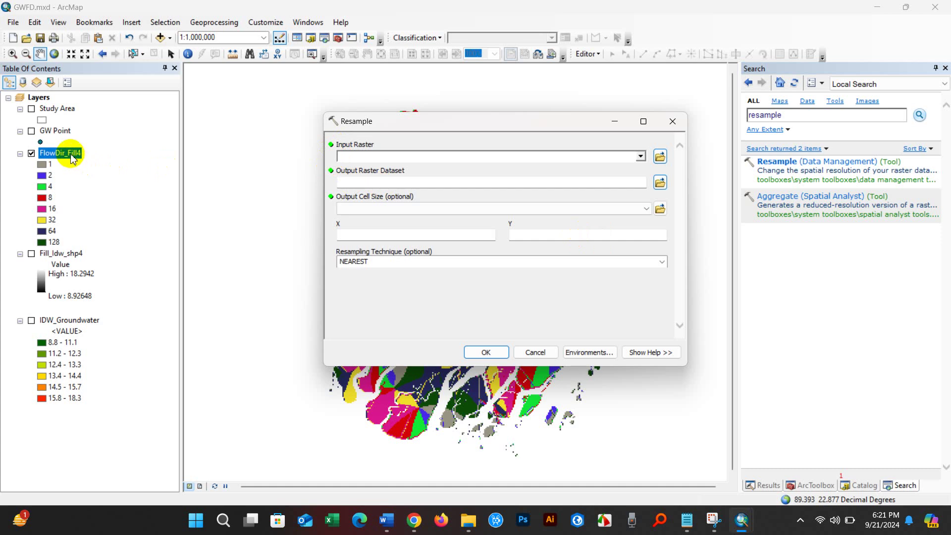
{"action": "left_click", "coordinate": [641, 157]}
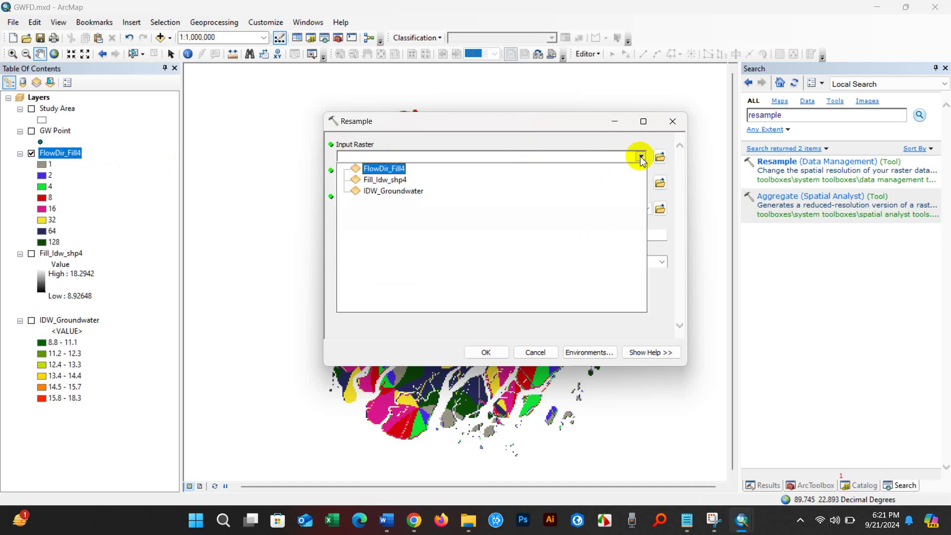
{"action": "left_click", "coordinate": [382, 169]}
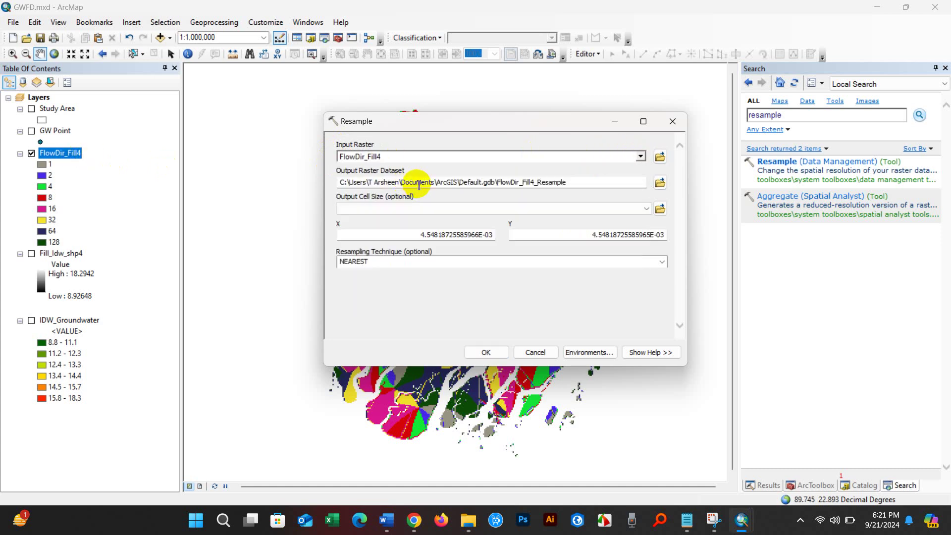
Set the Resample tool's X cell size to 0.0045481873 and recheck the cell size in the FlowDir_Fill4 layer properties
{"action": "left_click_drag", "start_coordinate": [420, 234], "coordinate": [488, 237]}
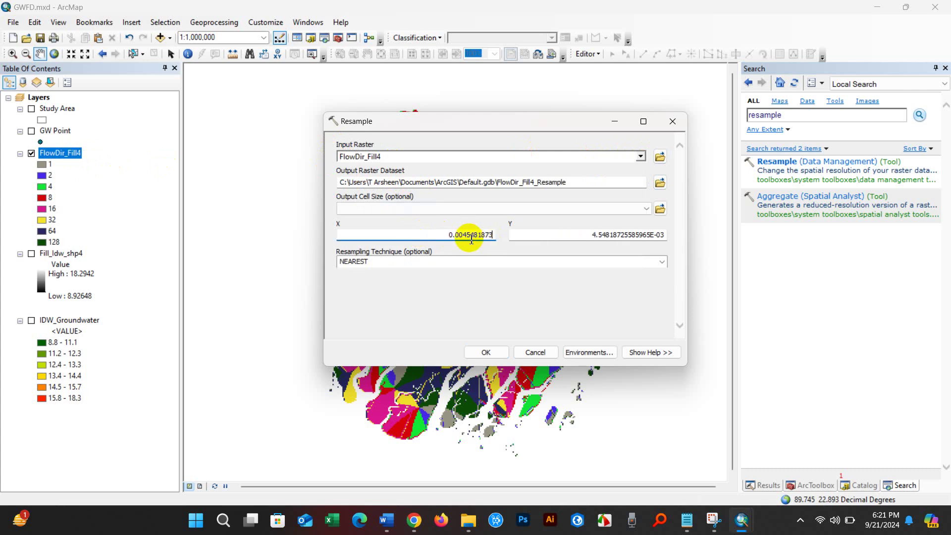
{"action": "left_click", "coordinate": [50, 155]}
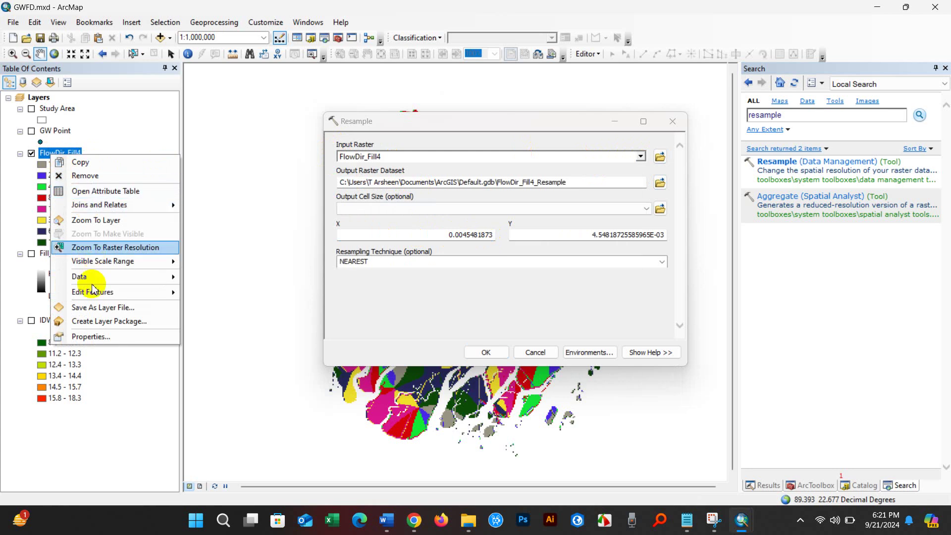
{"action": "left_click", "coordinate": [84, 336]}
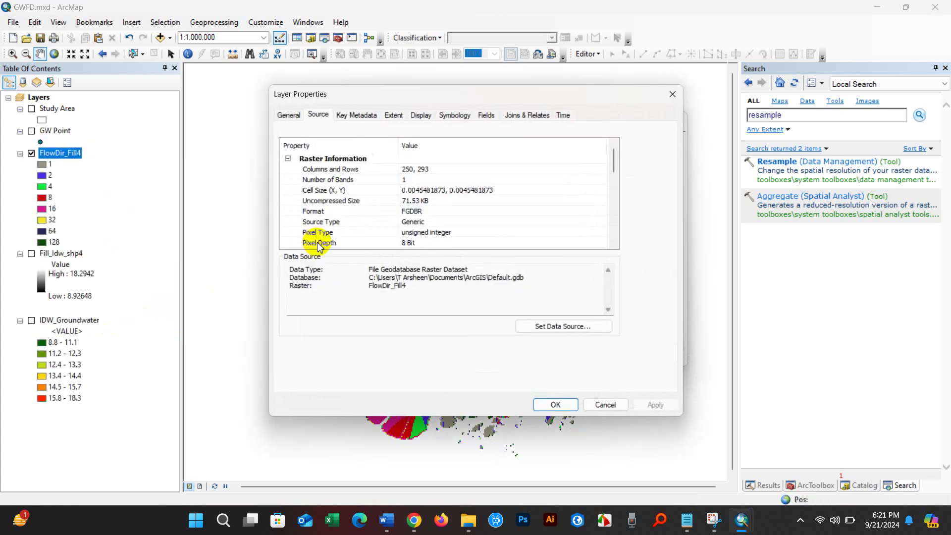
{"action": "left_click", "coordinate": [413, 191]}
{"action": "left_click", "coordinate": [412, 191]}
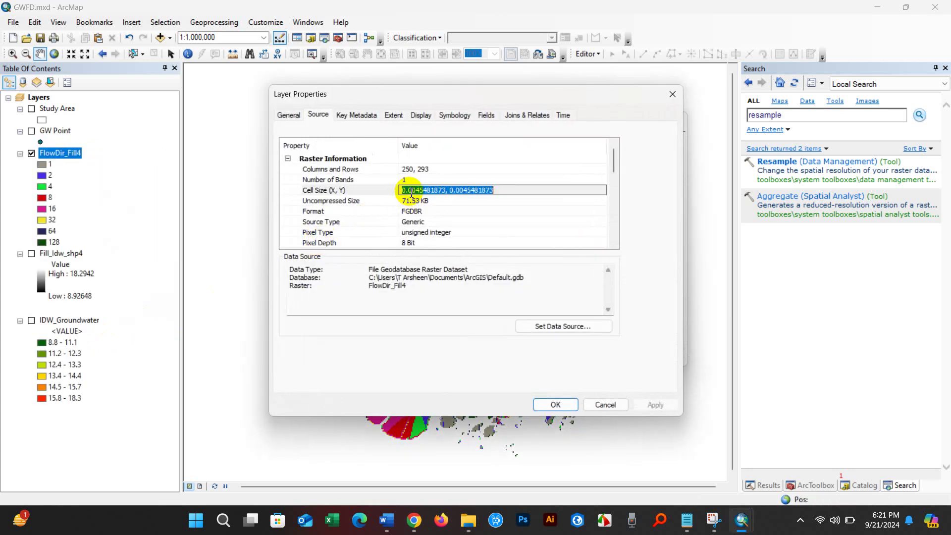
{"action": "left_click", "coordinate": [455, 191]}
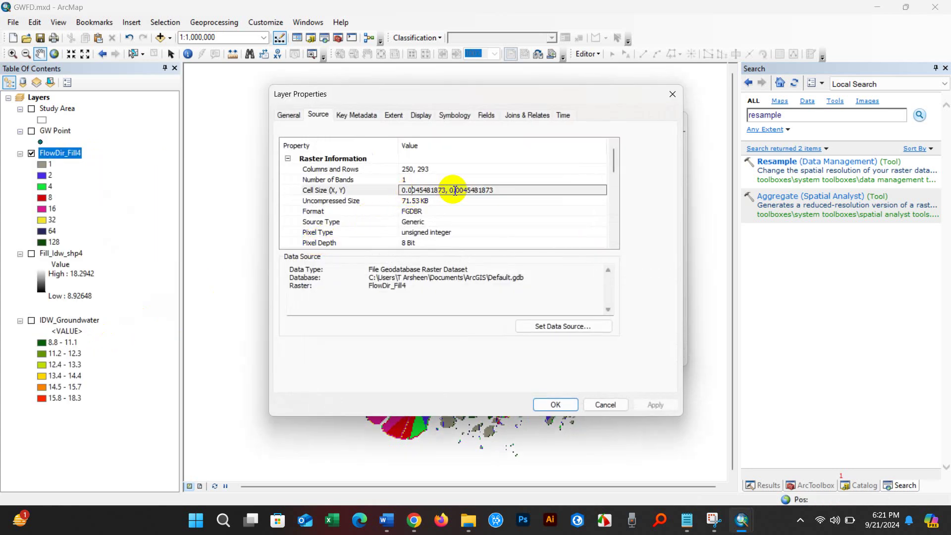
{"action": "left_click", "coordinate": [675, 95]}
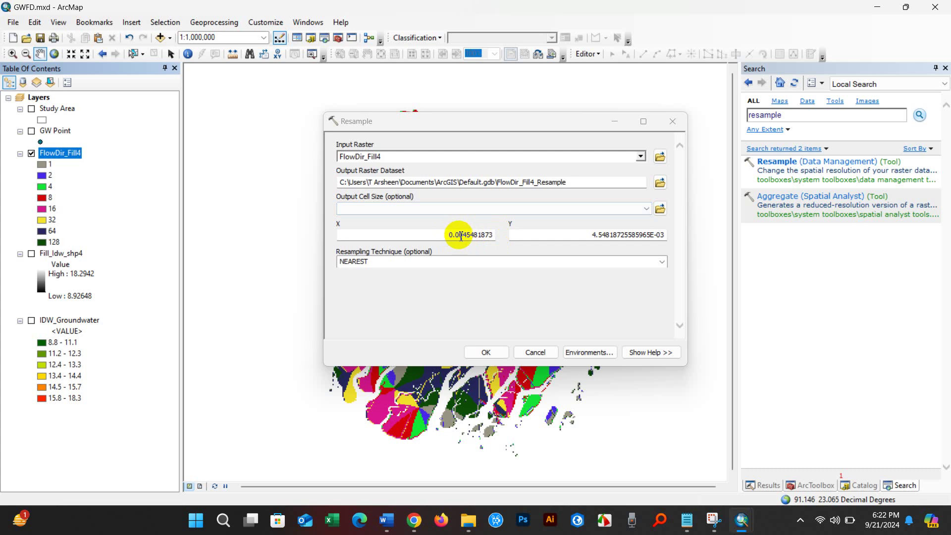
Set both the X and Y output cell sizes of the Resample tool to 0.045481873
{"action": "left_click_drag", "start_coordinate": [588, 229], "coordinate": [671, 238]}
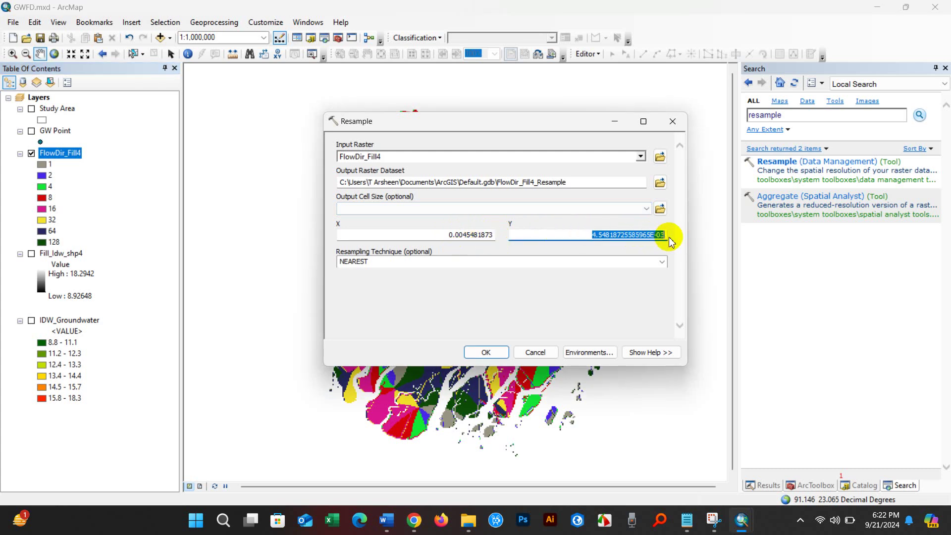
{"action": "left_click", "coordinate": [460, 236]}
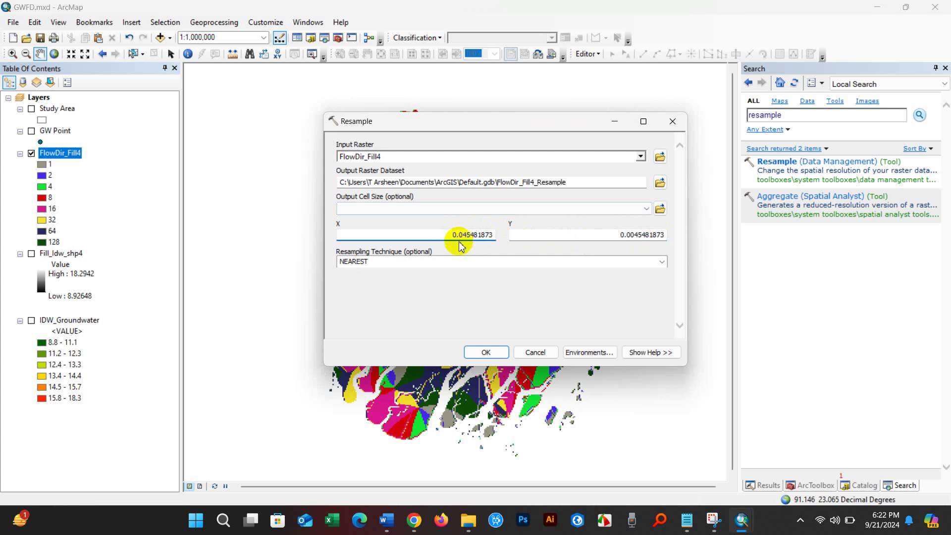
{"action": "left_click", "coordinate": [631, 234]}
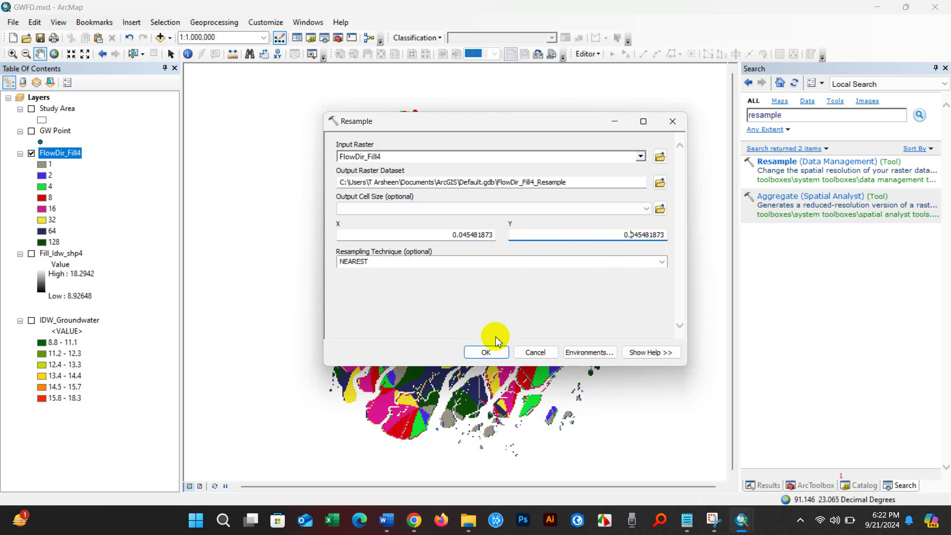
In the Resample tool's environment settings, set the processing extent to Same as layer Study Area
{"action": "left_click", "coordinate": [582, 353]}
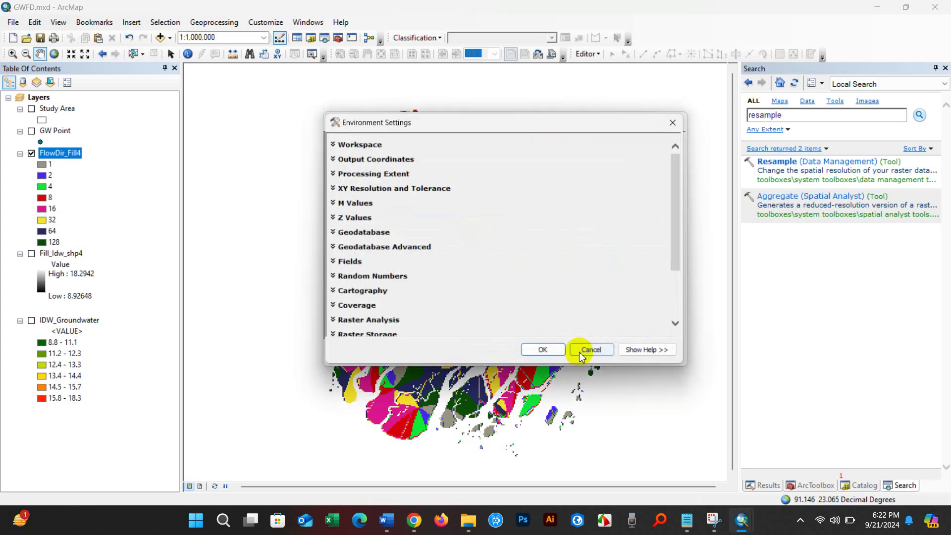
{"action": "left_click", "coordinate": [366, 175]}
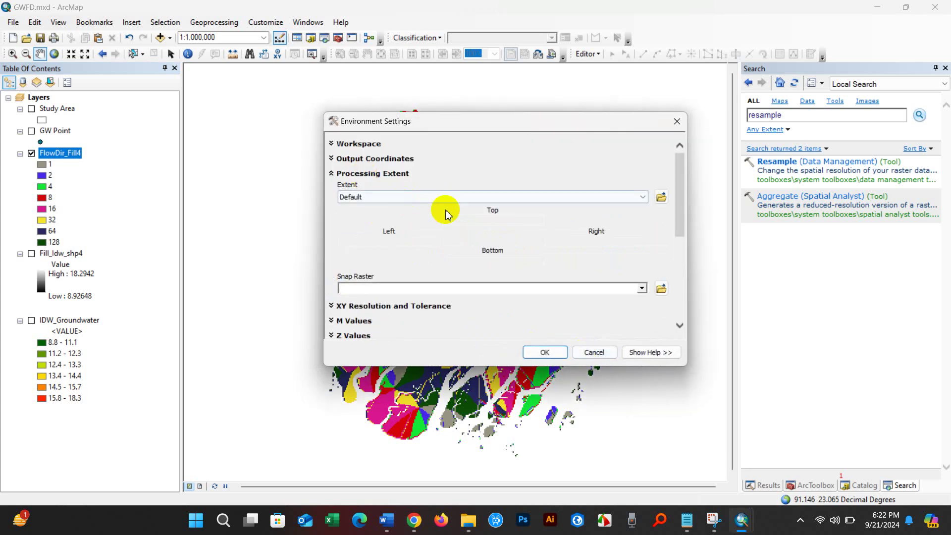
{"action": "left_click", "coordinate": [635, 197]}
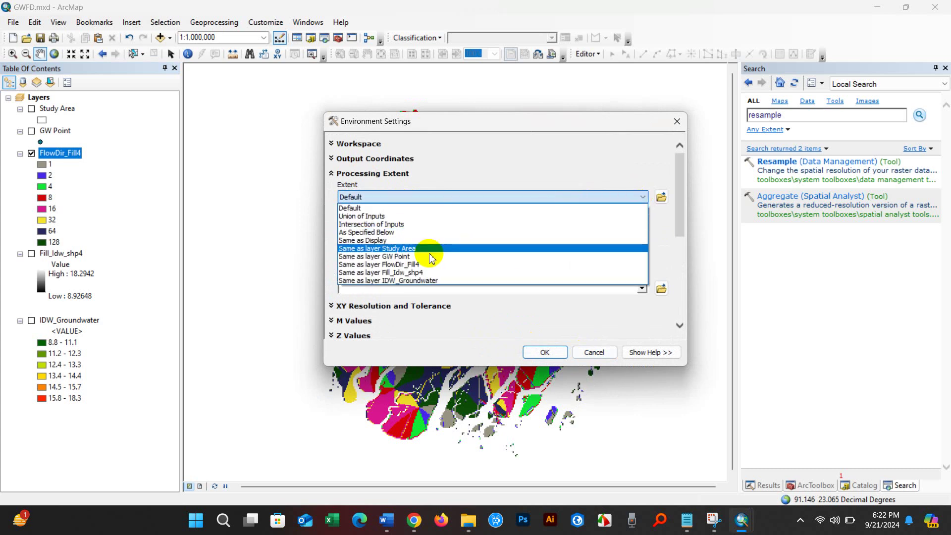
{"action": "left_click", "coordinate": [396, 248]}
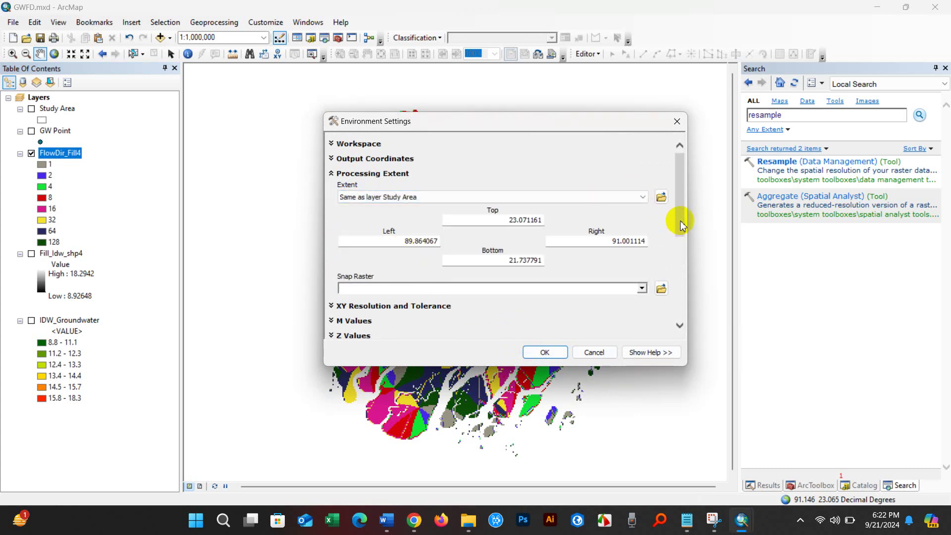
Set the raster analysis mask to Study Area and run the Resample tool with the NEAREST technique
{"action": "left_click_drag", "start_coordinate": [682, 226], "coordinate": [671, 312]}
{"action": "left_click", "coordinate": [380, 244]}
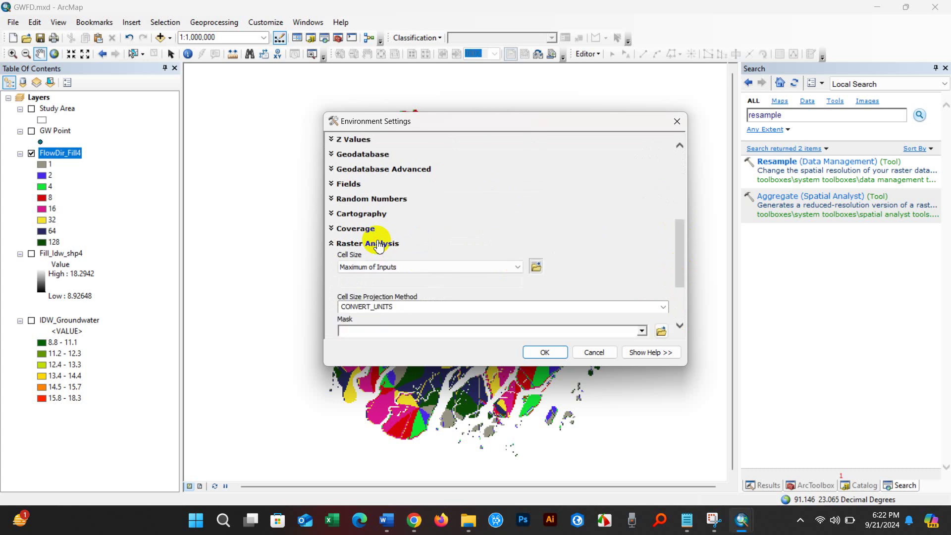
{"action": "left_click", "coordinate": [642, 331]}
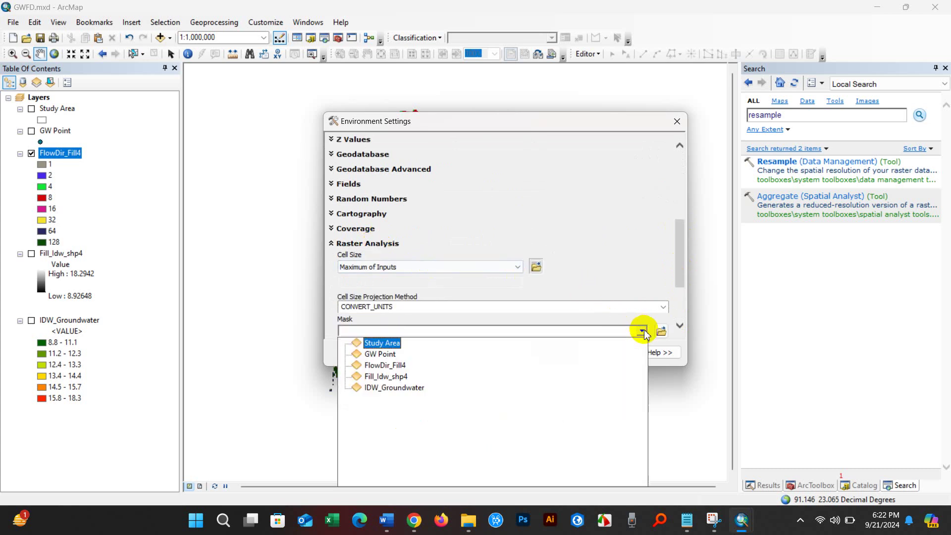
{"action": "left_click", "coordinate": [386, 343]}
{"action": "left_click_drag", "start_coordinate": [684, 263], "coordinate": [671, 310]}
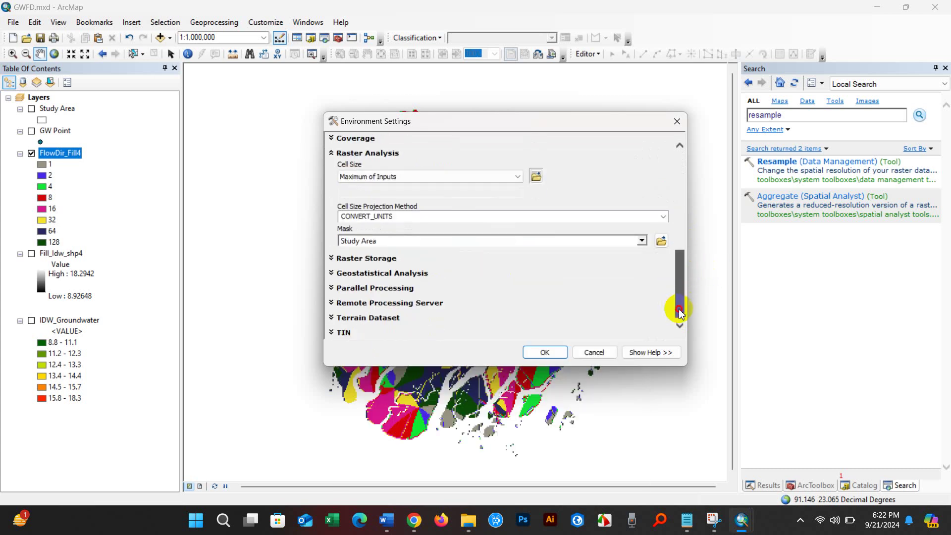
{"action": "left_click", "coordinate": [541, 352]}
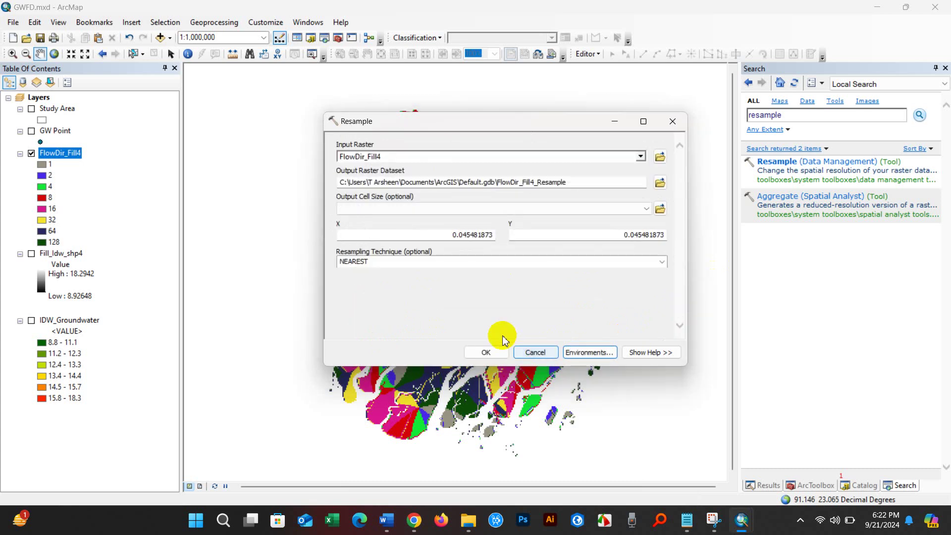
{"action": "left_click", "coordinate": [470, 353]}
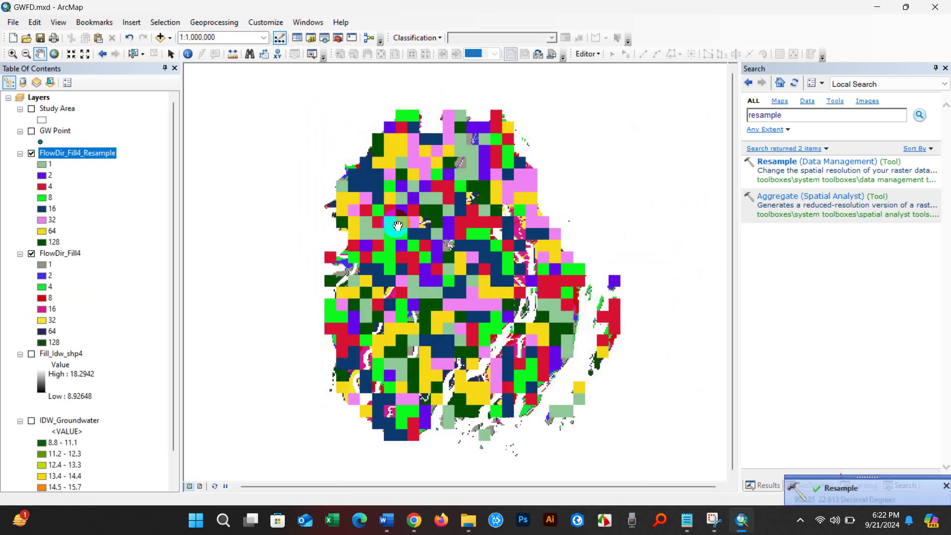
Hide the FlowDir_Fill4 layer and search the tools for "raster to point"
{"action": "left_click", "coordinate": [31, 253]}
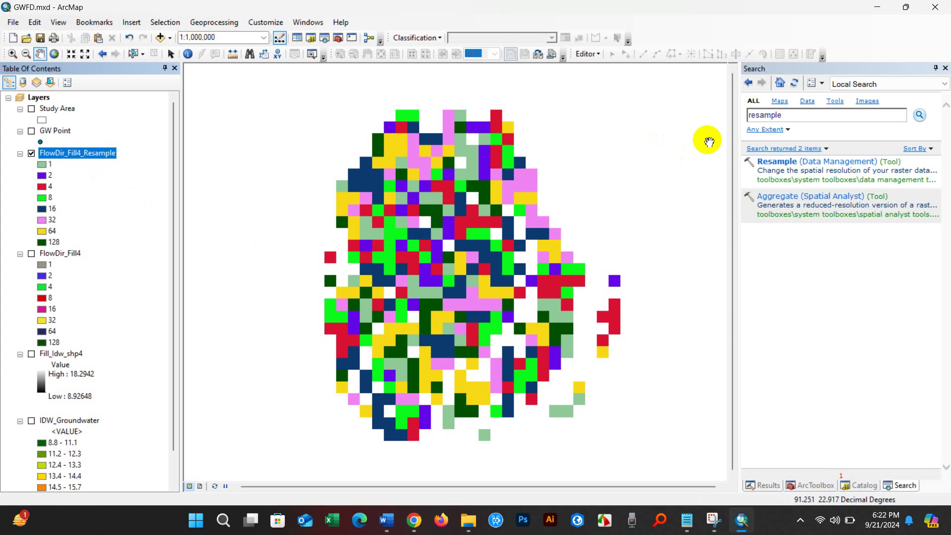
{"action": "double_click", "coordinate": [787, 115]}
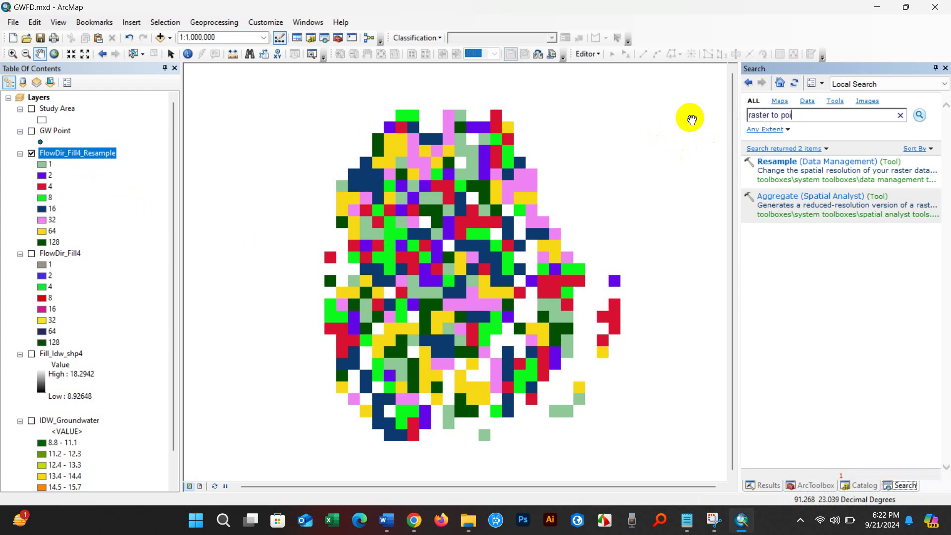
{"action": "left_click", "coordinate": [770, 118]}
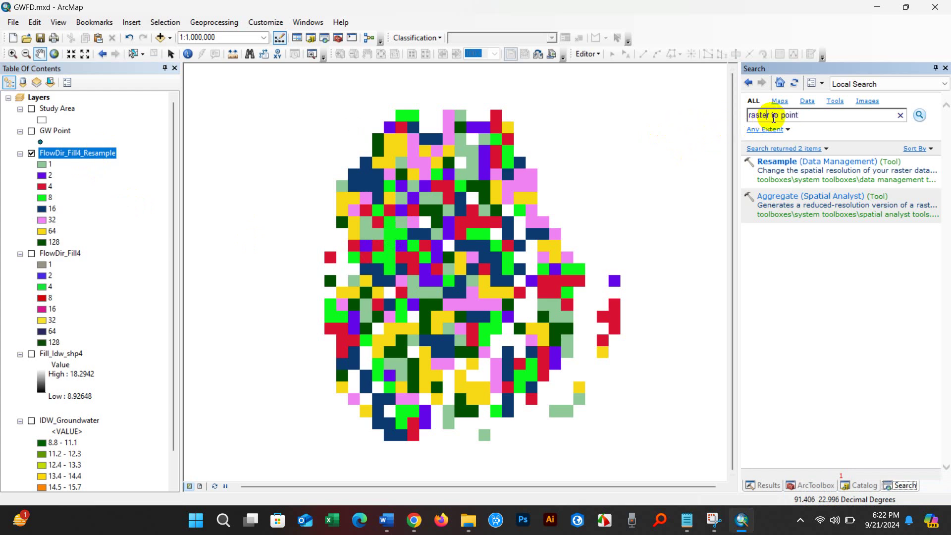
{"action": "left_click_drag", "start_coordinate": [800, 115], "coordinate": [748, 115]}
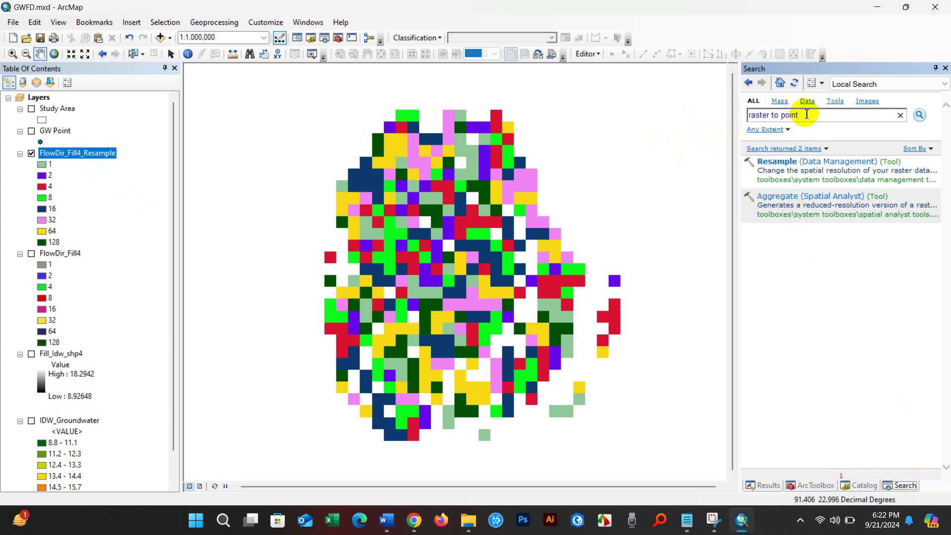
{"action": "left_click", "coordinate": [921, 117]}
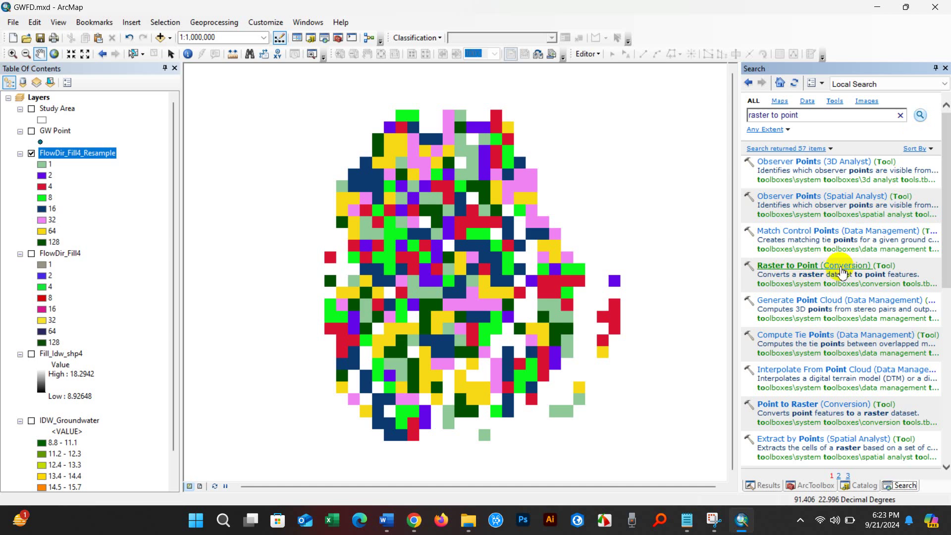
Locate the Raster to Point tool in ArcToolbox, in the From Raster toolset of Conversion Tools
{"action": "left_click", "coordinate": [811, 483]}
{"action": "scroll", "coordinate": [812, 297], "scroll_direction": "up", "scroll_amount": 3}
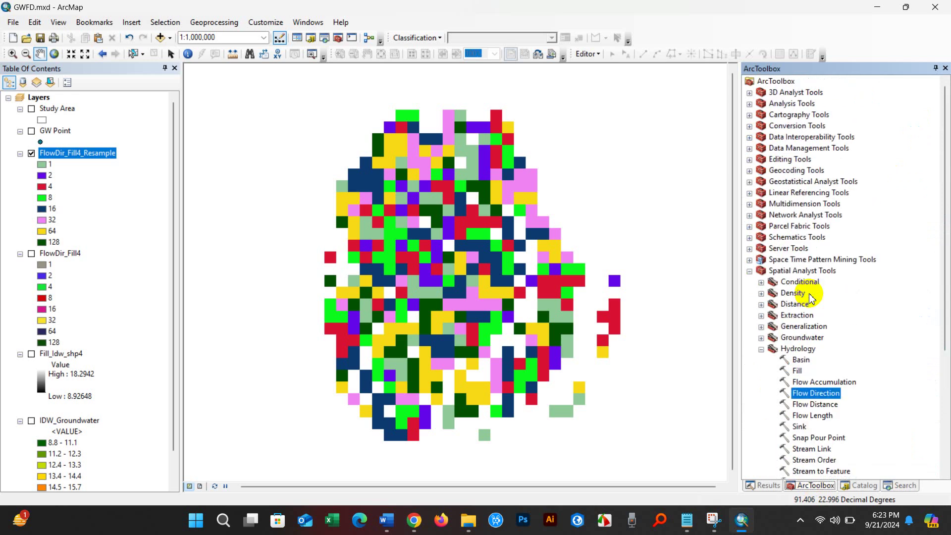
{"action": "left_click", "coordinate": [750, 127]}
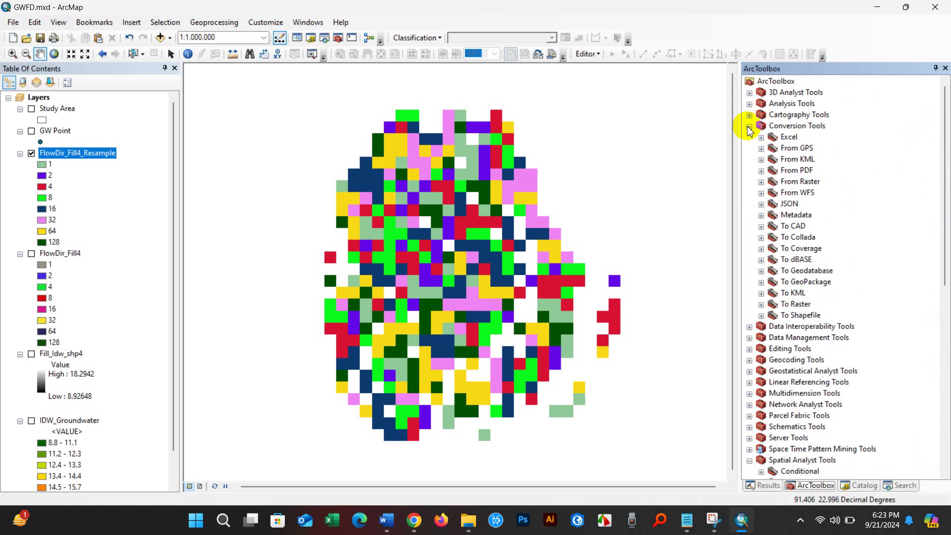
{"action": "left_click", "coordinate": [788, 128]}
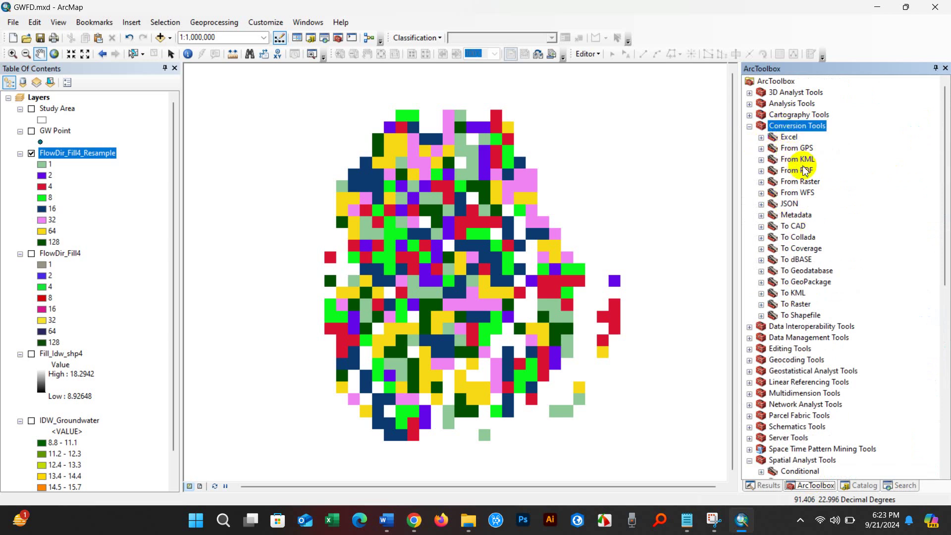
{"action": "left_click", "coordinate": [761, 182]}
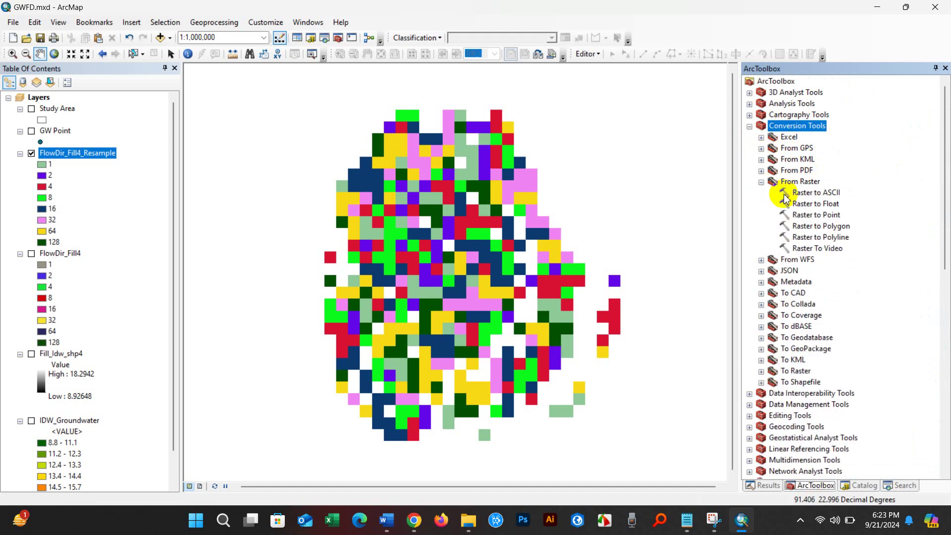
{"action": "left_click", "coordinate": [822, 215]}
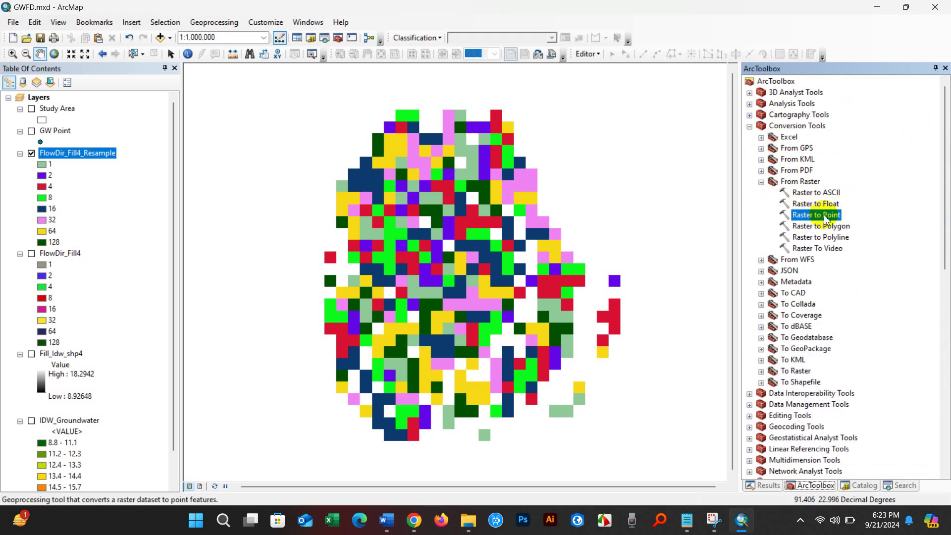
Open the Raster to Point tool from the search results and set FlowDir_Fill4_Resample as its input raster
{"action": "left_click", "coordinate": [902, 486]}
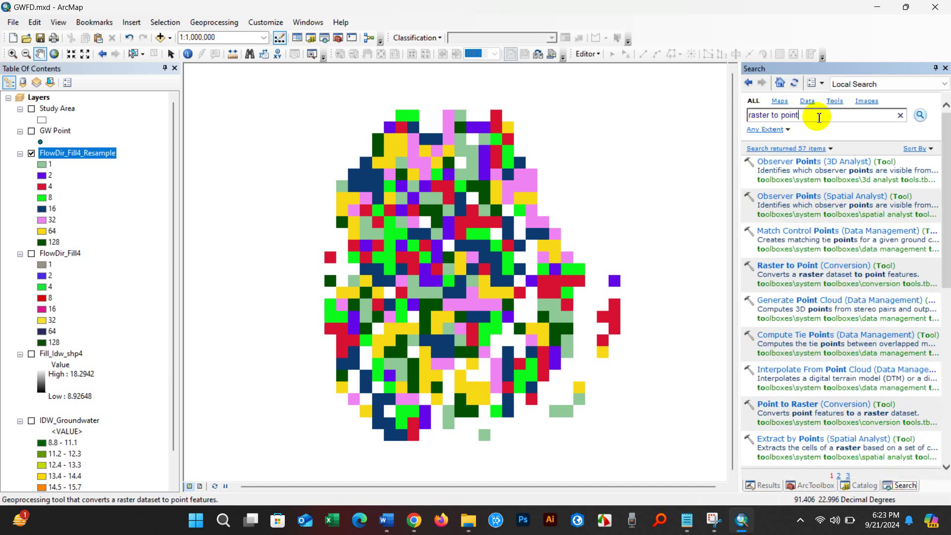
{"action": "left_click", "coordinate": [815, 270]}
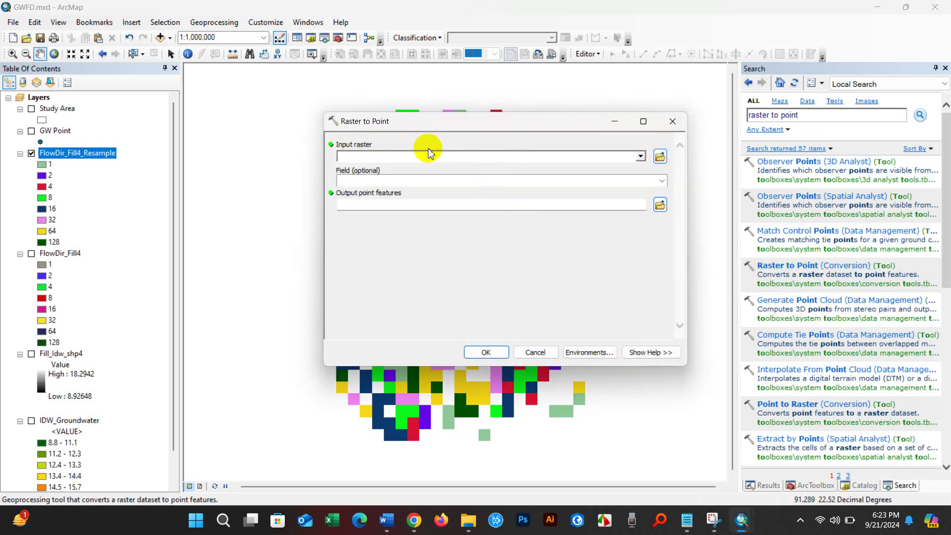
{"action": "left_click", "coordinate": [641, 156]}
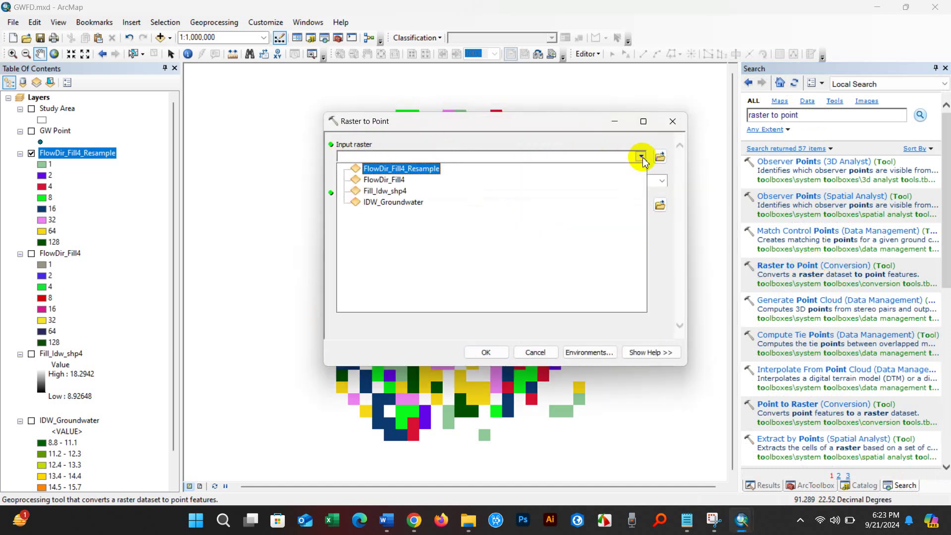
{"action": "left_click", "coordinate": [415, 169]}
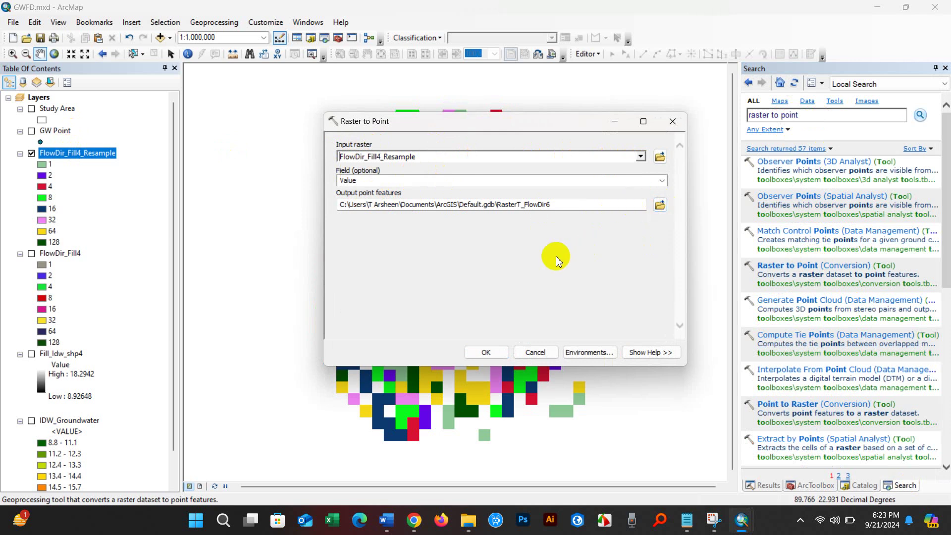
In the Raster to Point tool's environment settings, set the processing extent to Same as layer Study Area
{"action": "left_click", "coordinate": [584, 353]}
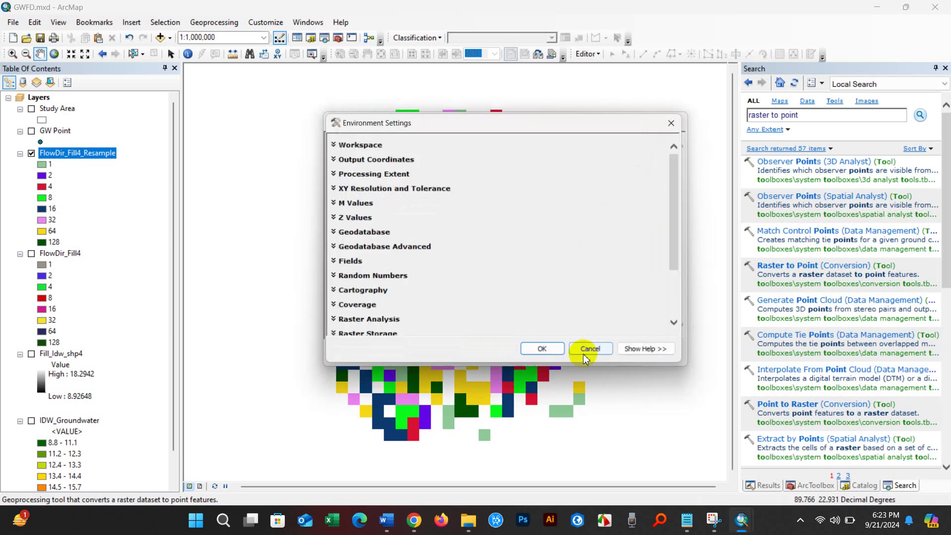
{"action": "left_click", "coordinate": [357, 174]}
{"action": "left_click", "coordinate": [643, 197]}
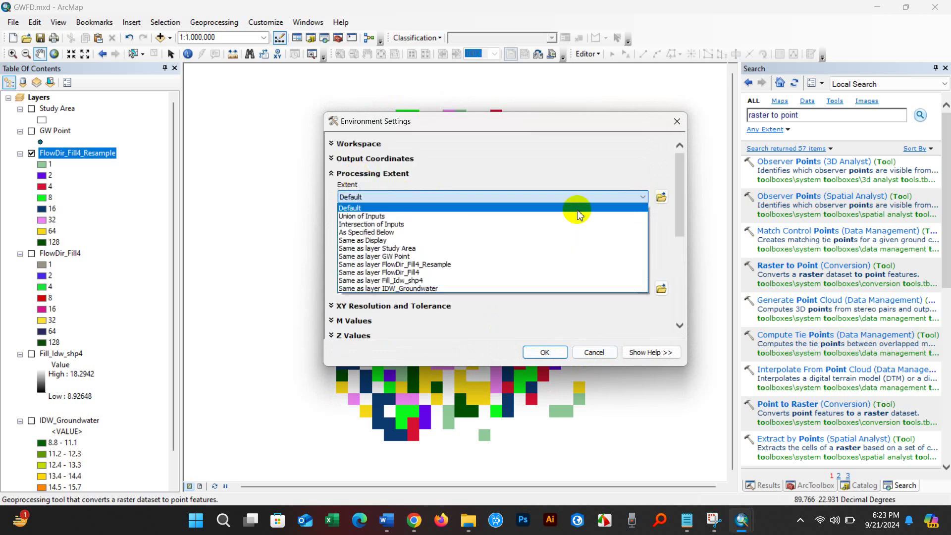
{"action": "left_click", "coordinate": [405, 248]}
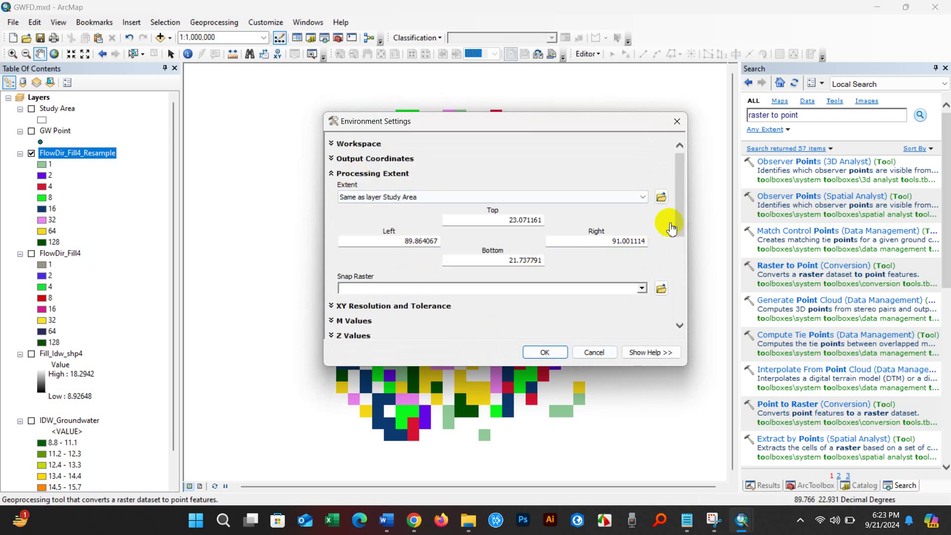
Set the raster analysis mask to Study Area and run the Raster to Point conversion
{"action": "left_click_drag", "start_coordinate": [677, 214], "coordinate": [680, 314]}
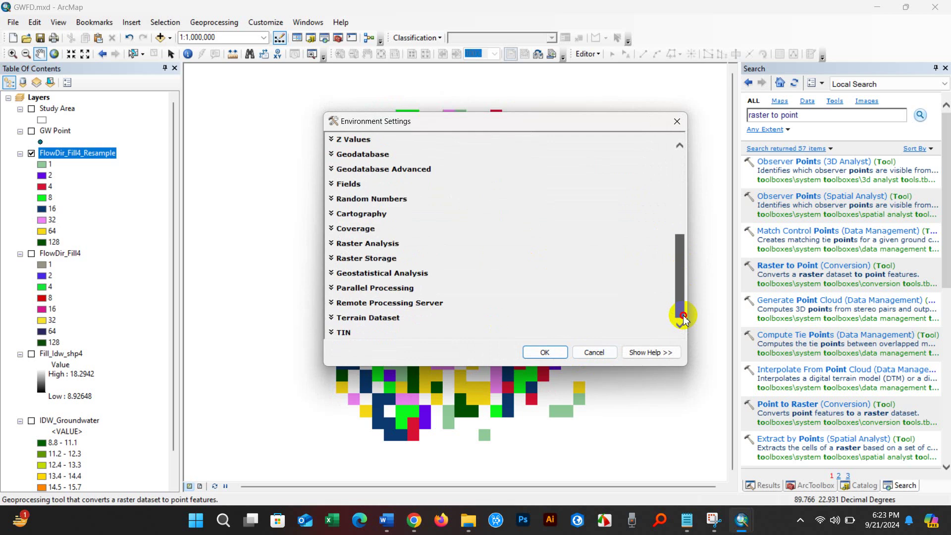
{"action": "left_click", "coordinate": [373, 244]}
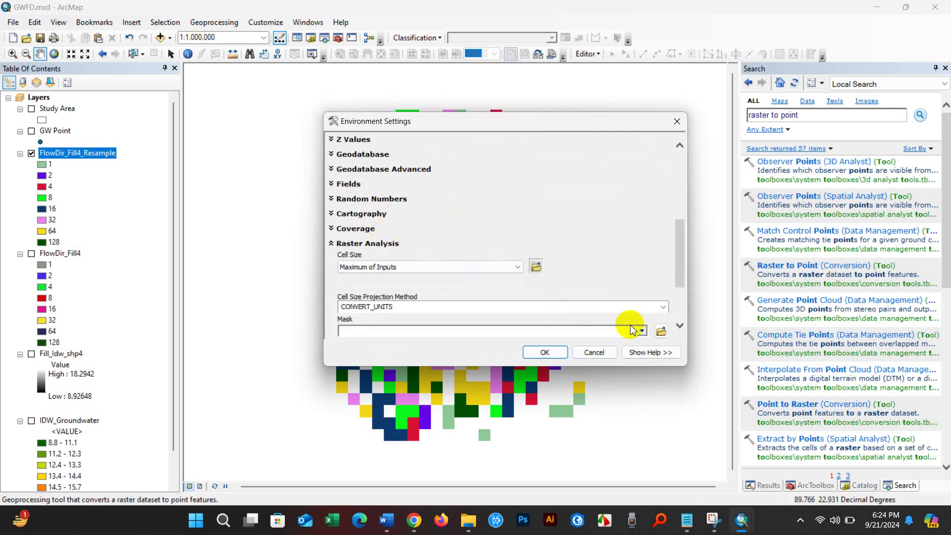
{"action": "left_click", "coordinate": [642, 331]}
{"action": "left_click", "coordinate": [385, 399]}
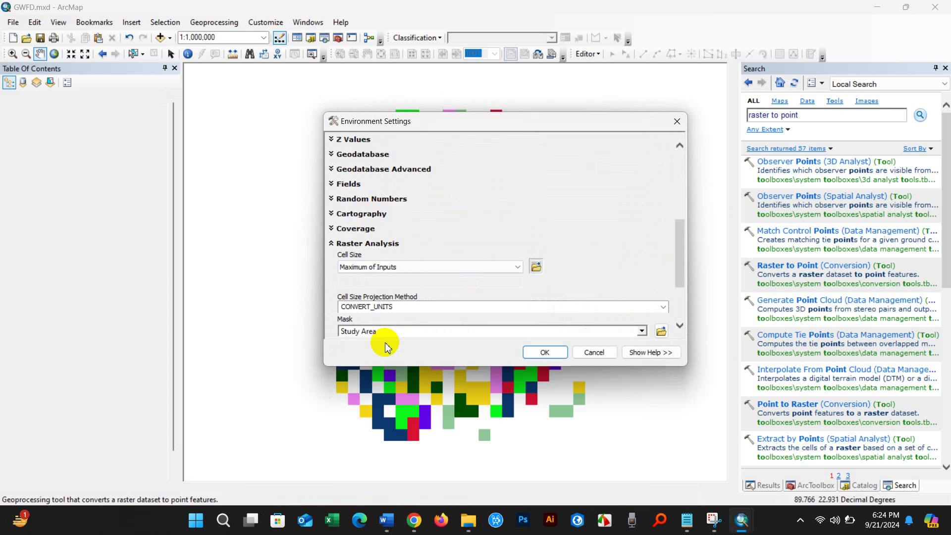
{"action": "left_click", "coordinate": [539, 352]}
{"action": "left_click", "coordinate": [479, 352]}
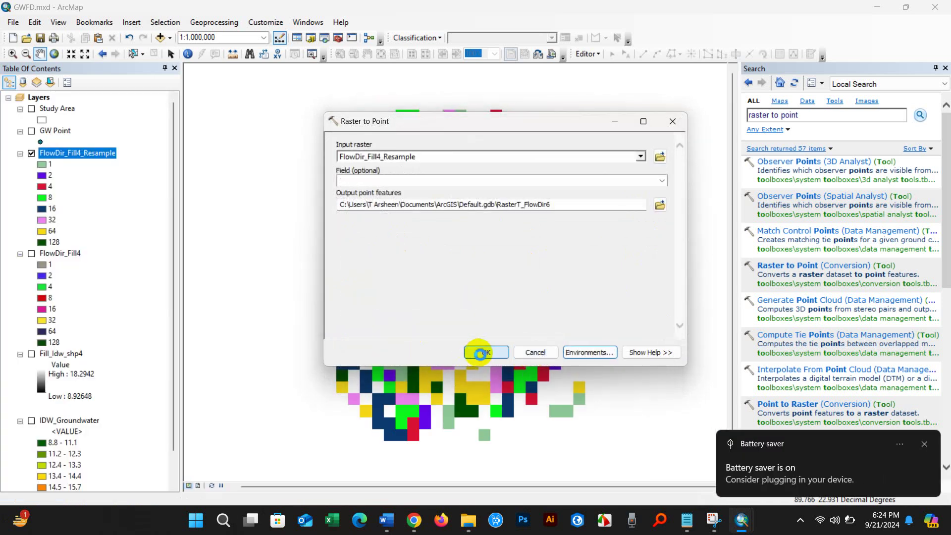
{"action": "left_click", "coordinate": [924, 444]}
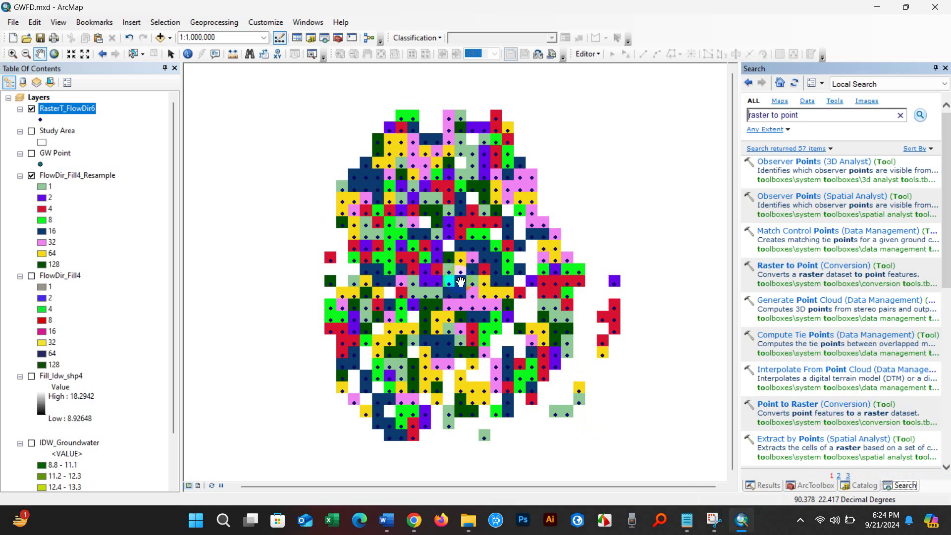
Hide the FlowDir_Fill4_Resample layer and briefly show the Study Area boundary to compare it with the points
{"action": "left_click", "coordinate": [31, 175]}
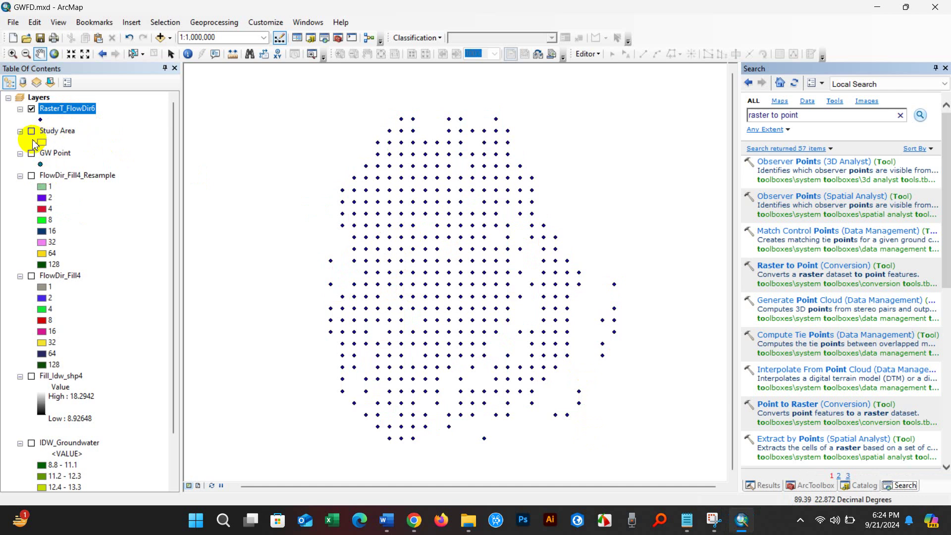
{"action": "left_click", "coordinate": [31, 132]}
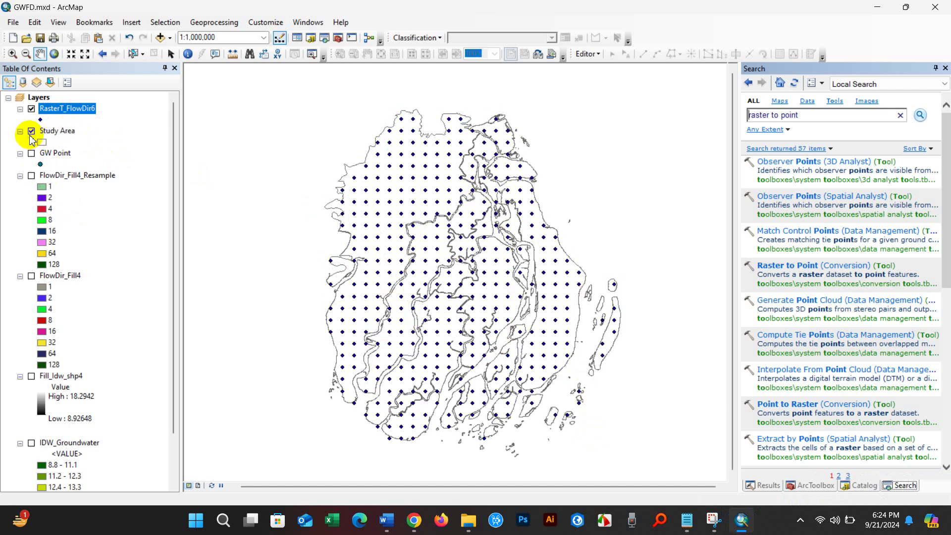
{"action": "left_click", "coordinate": [32, 132]}
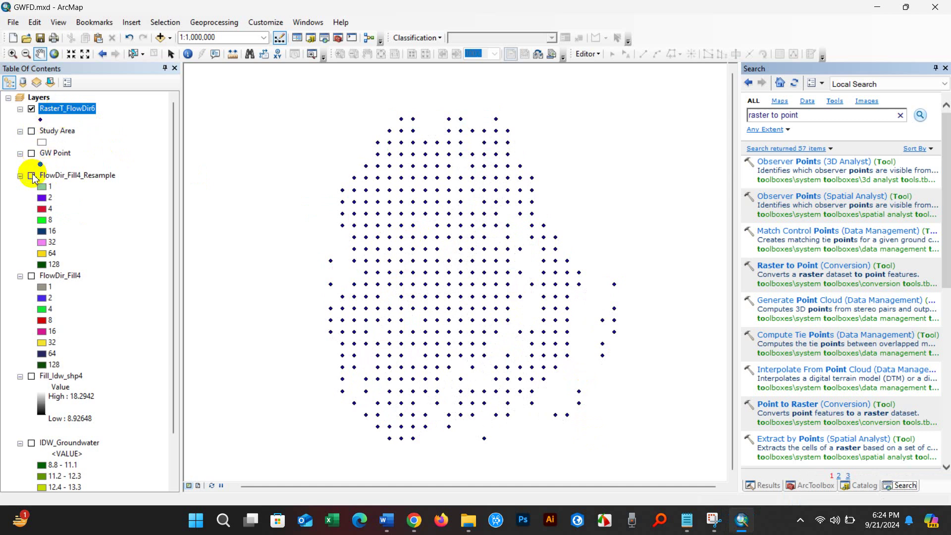
Sort the converted point layer's attribute table by grid_code in ascending order and review the direction codes
{"action": "right_click", "coordinate": [59, 114]}
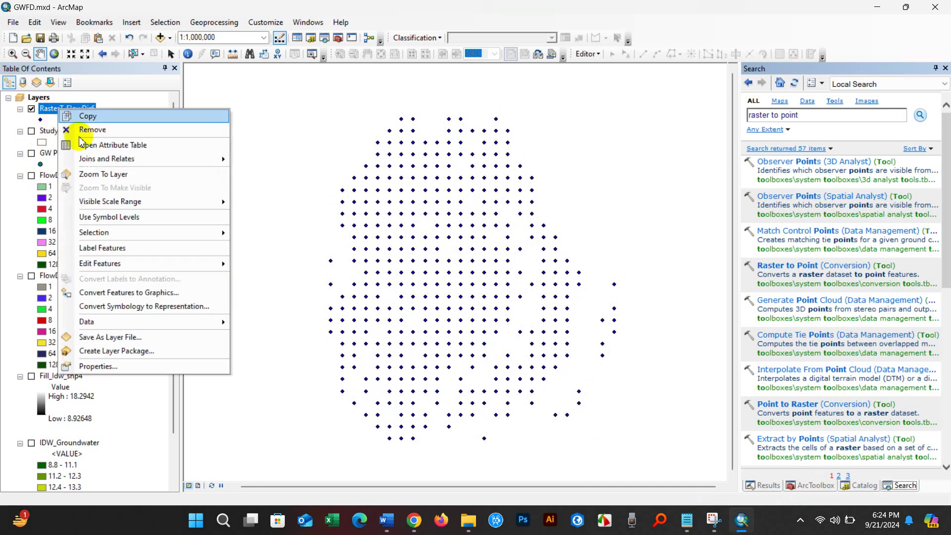
{"action": "left_click", "coordinate": [93, 146]}
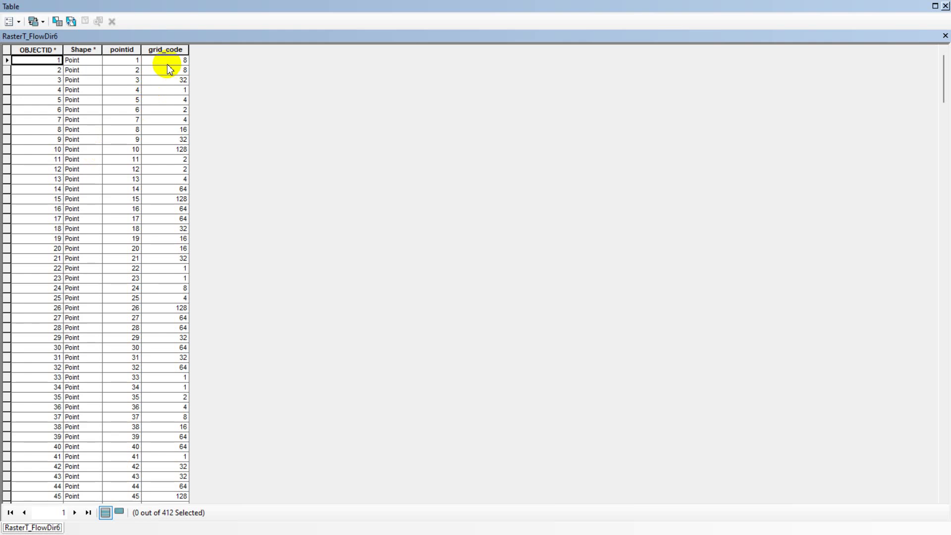
{"action": "right_click", "coordinate": [168, 52]}
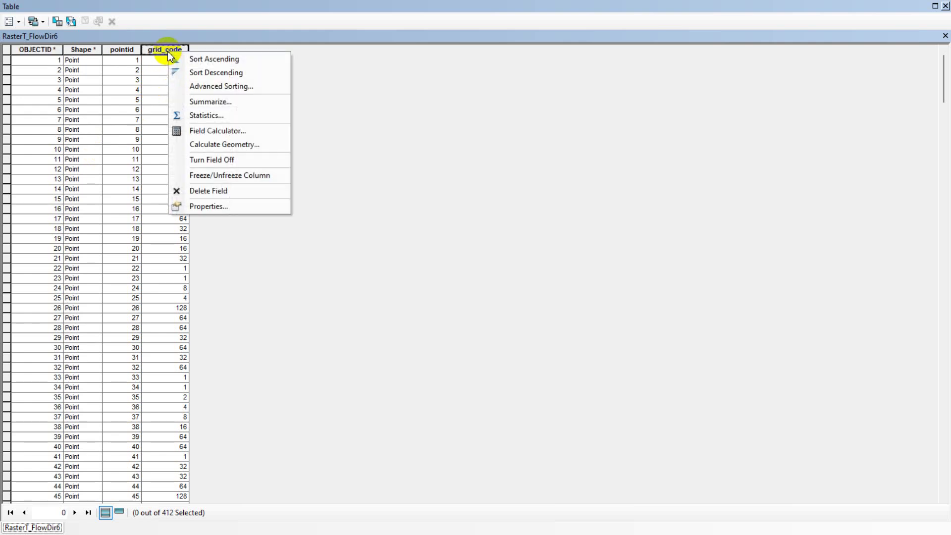
{"action": "left_click", "coordinate": [204, 60]}
{"action": "scroll", "coordinate": [166, 91], "scroll_direction": "down", "scroll_amount": 20}
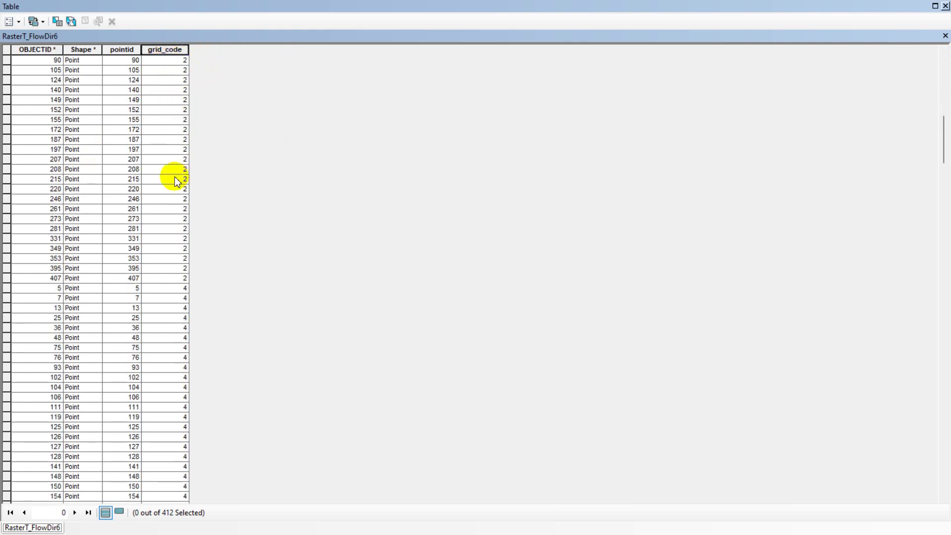
{"action": "scroll", "coordinate": [177, 182], "scroll_direction": "down", "scroll_amount": 20}
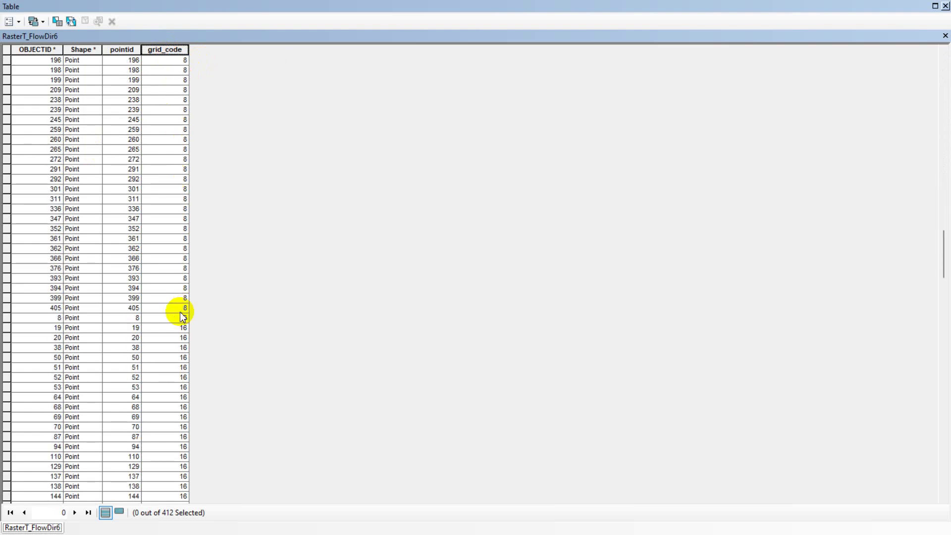
{"action": "scroll", "coordinate": [183, 352], "scroll_direction": "down", "scroll_amount": 20}
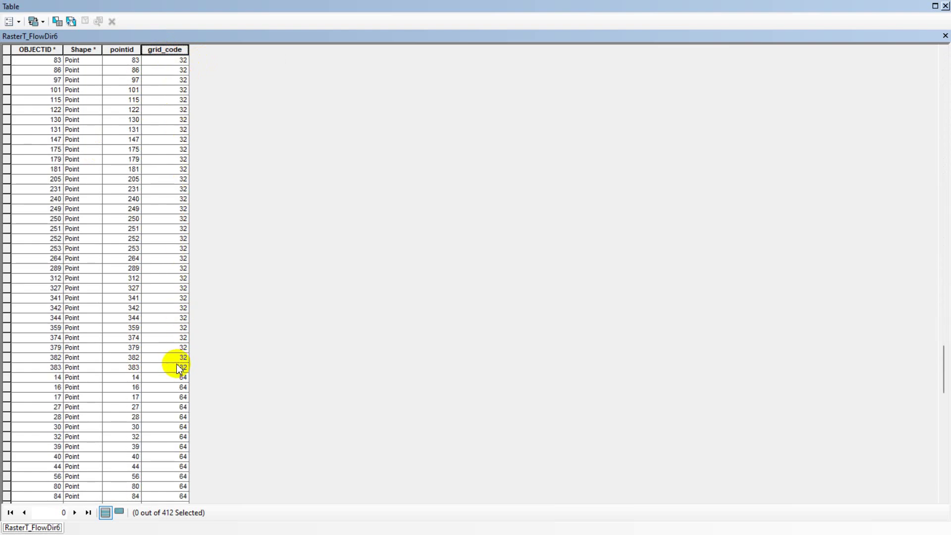
{"action": "scroll", "coordinate": [176, 364], "scroll_direction": "down", "scroll_amount": 18}
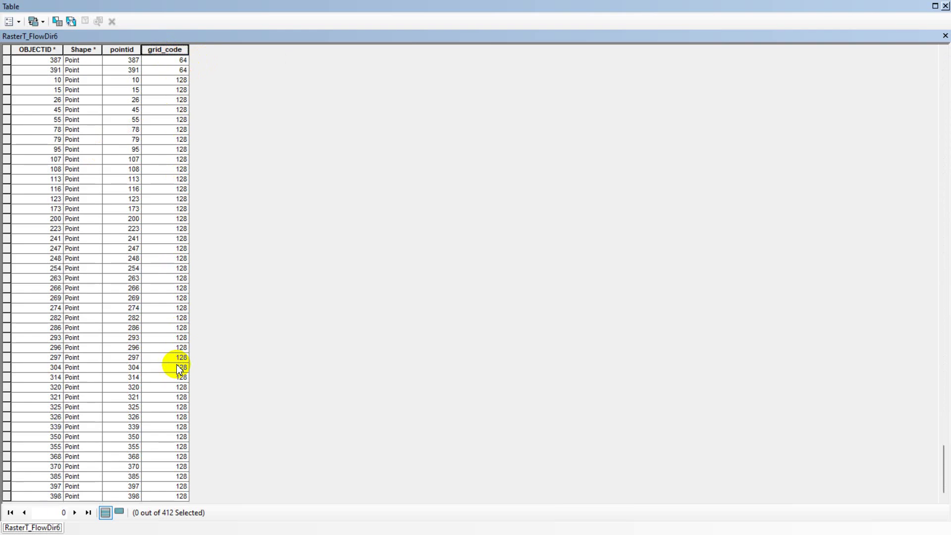
{"action": "left_click", "coordinate": [945, 6]}
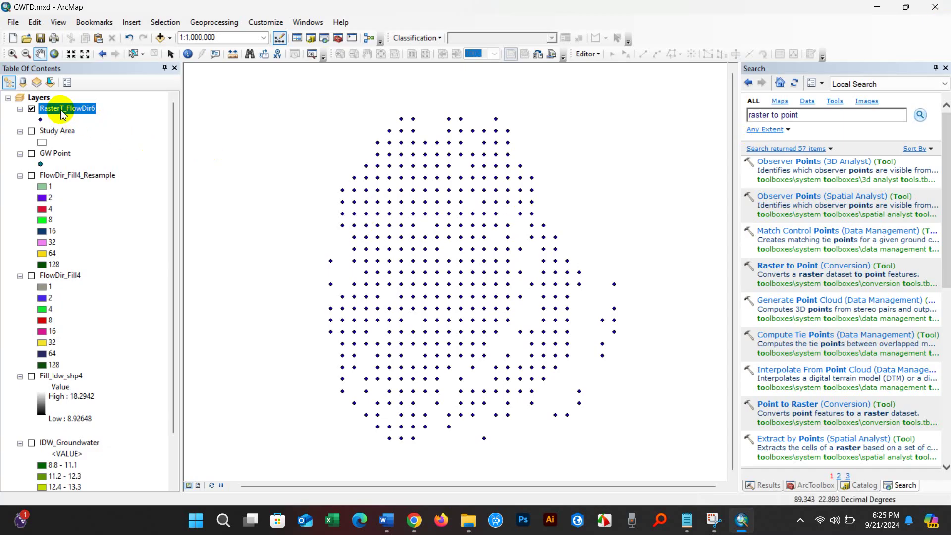
Symbolize the RasterT_FlowDir6 layer by unique values of grid_code, adding all values and excluding <all other values>
{"action": "right_click", "coordinate": [61, 109]}
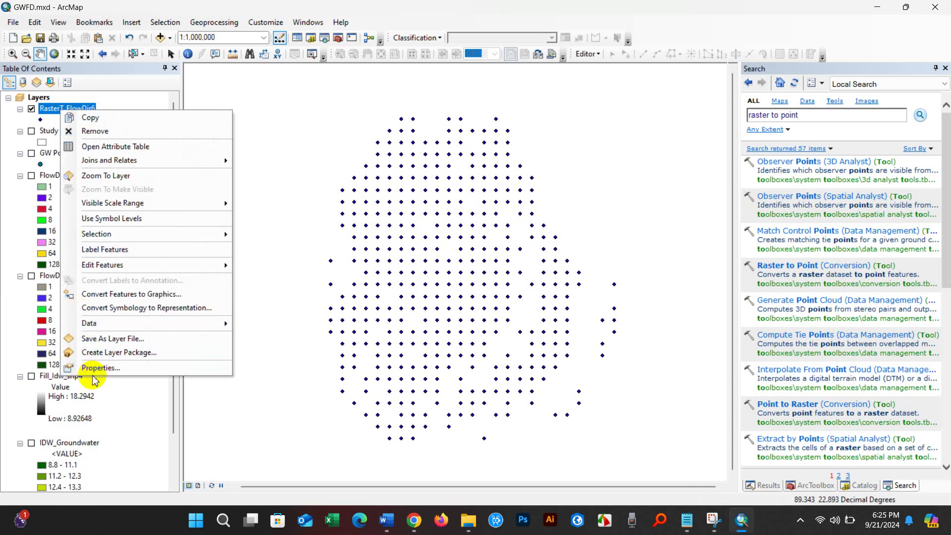
{"action": "left_click", "coordinate": [228, 356]}
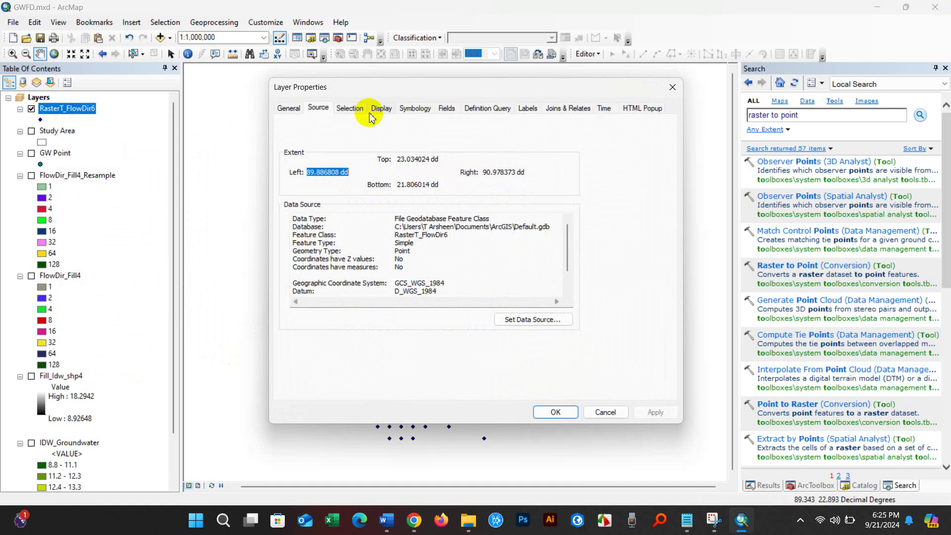
{"action": "left_click", "coordinate": [415, 109]}
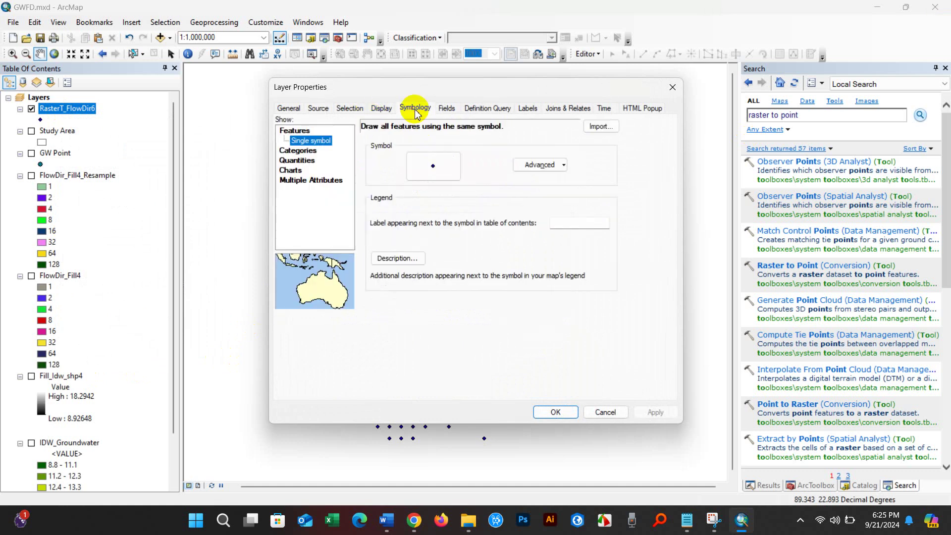
{"action": "left_click", "coordinate": [299, 150]}
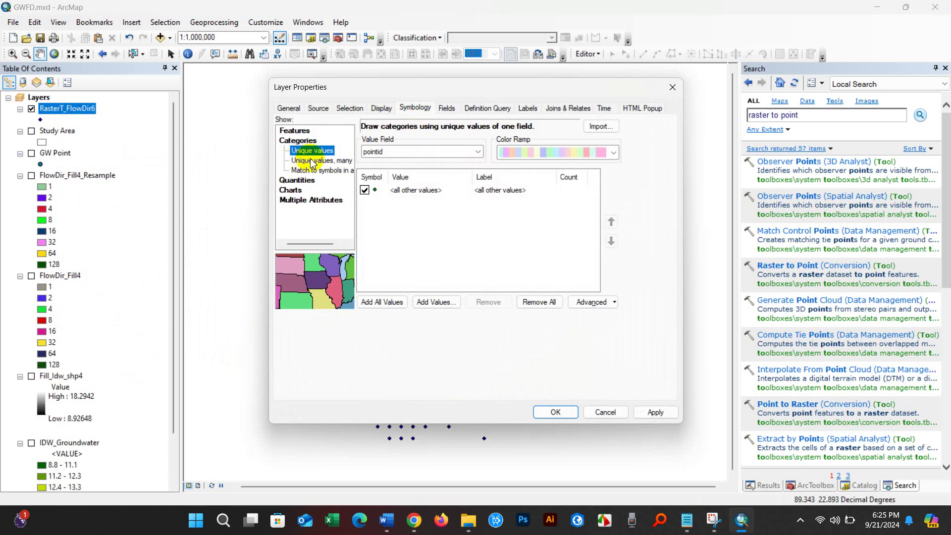
{"action": "left_click", "coordinate": [387, 156]}
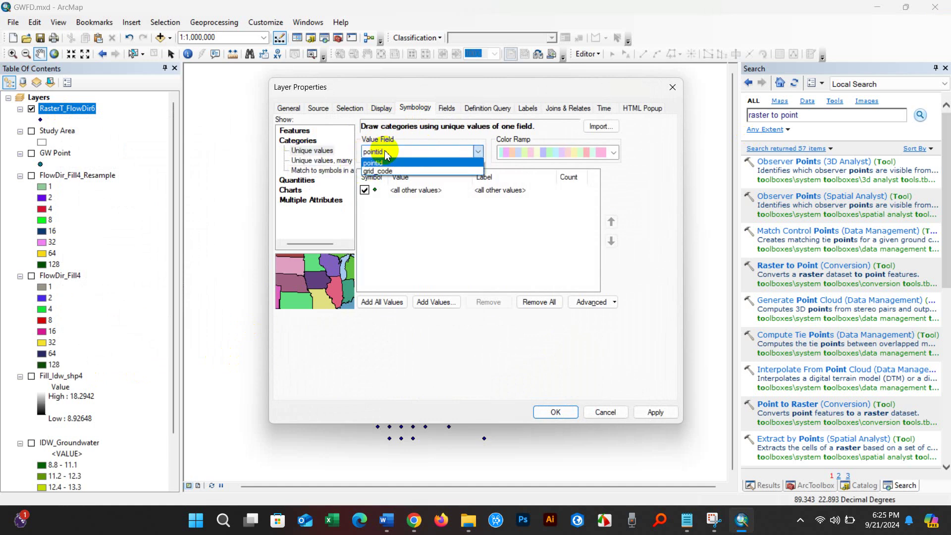
{"action": "left_click", "coordinate": [382, 171]}
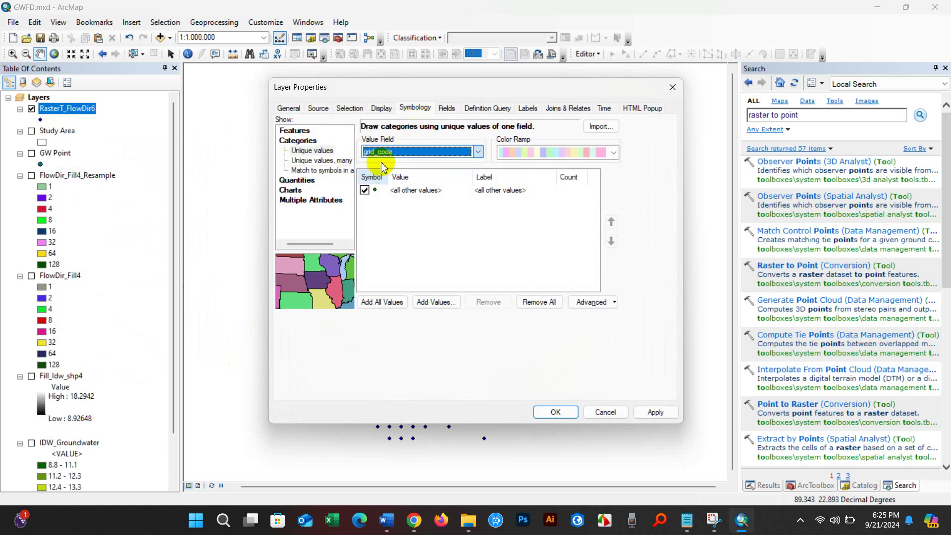
{"action": "left_click", "coordinate": [365, 190]}
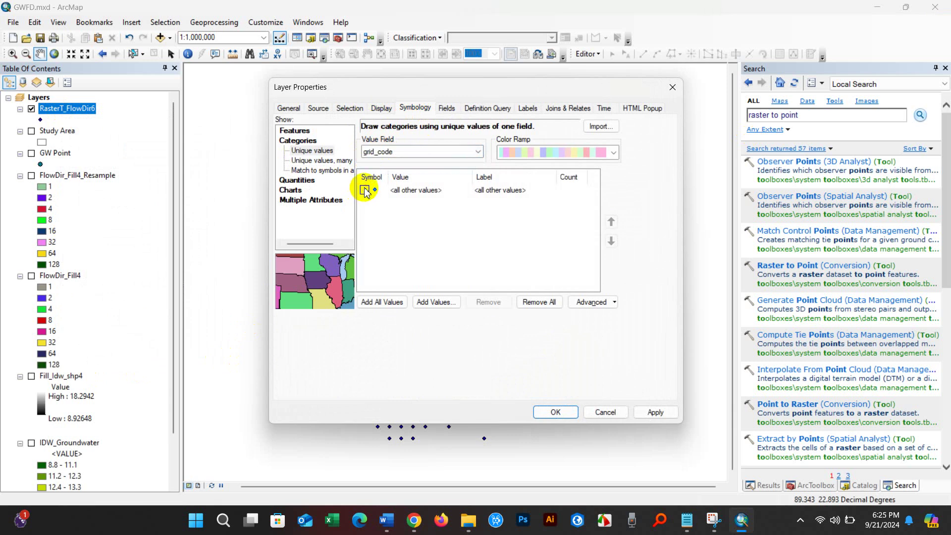
{"action": "left_click", "coordinate": [374, 304]}
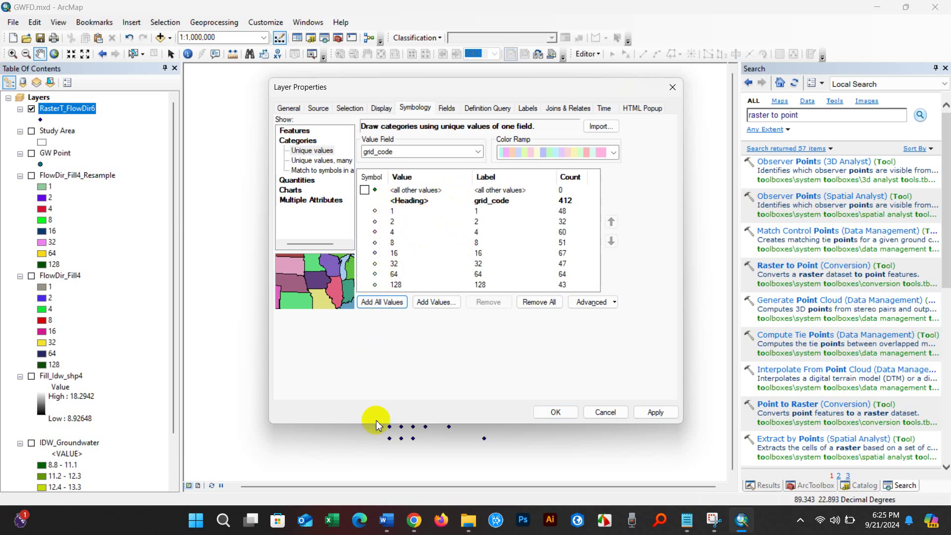
Check the direction code chart in Word, pick the Cutting Plane Arrow for grid_code 1 in ArcMap, and save it as a symbol named point
{"action": "left_click", "coordinate": [391, 519]}
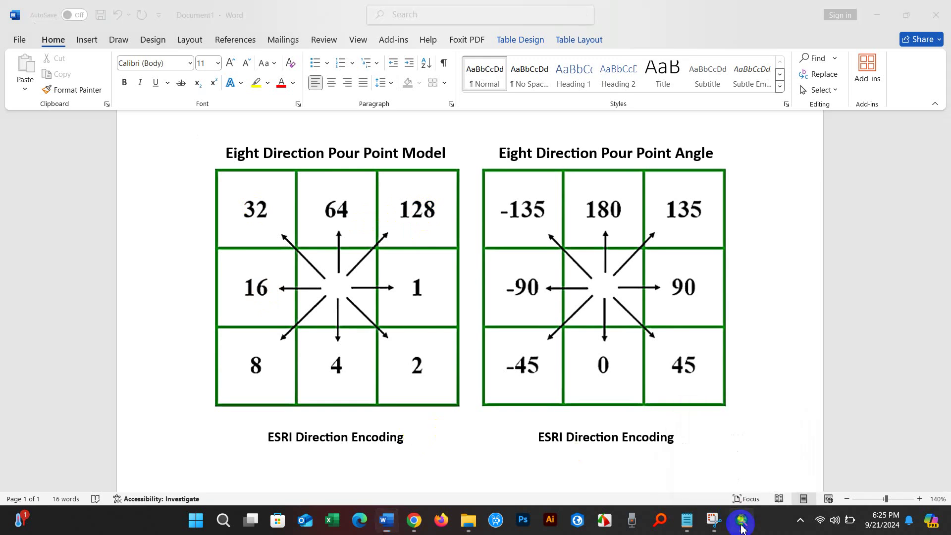
{"action": "left_click", "coordinate": [742, 520]}
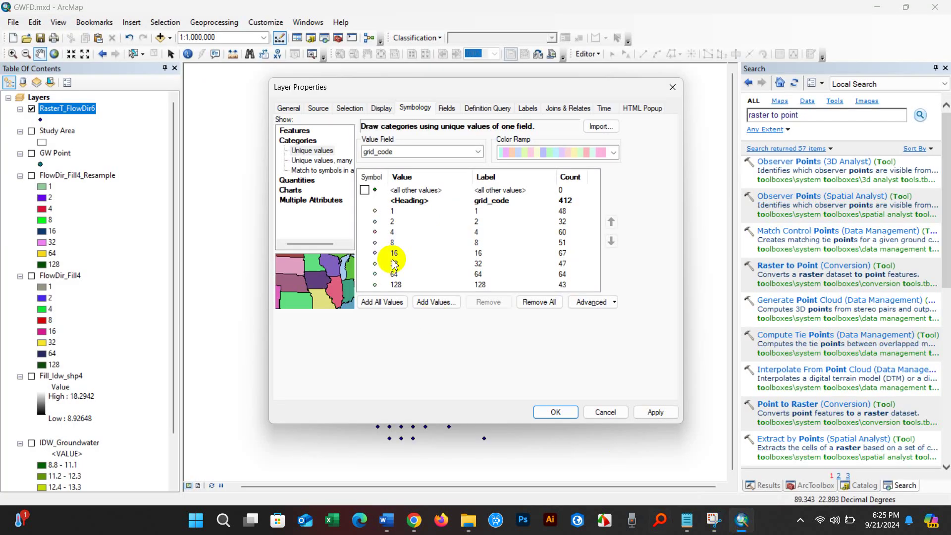
{"action": "double_click", "coordinate": [375, 213]}
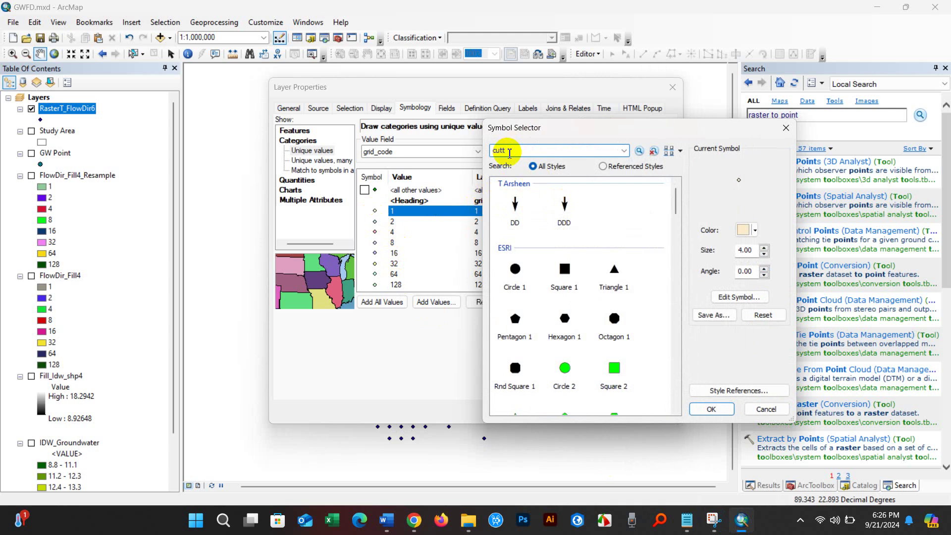
{"action": "left_click", "coordinate": [640, 151]}
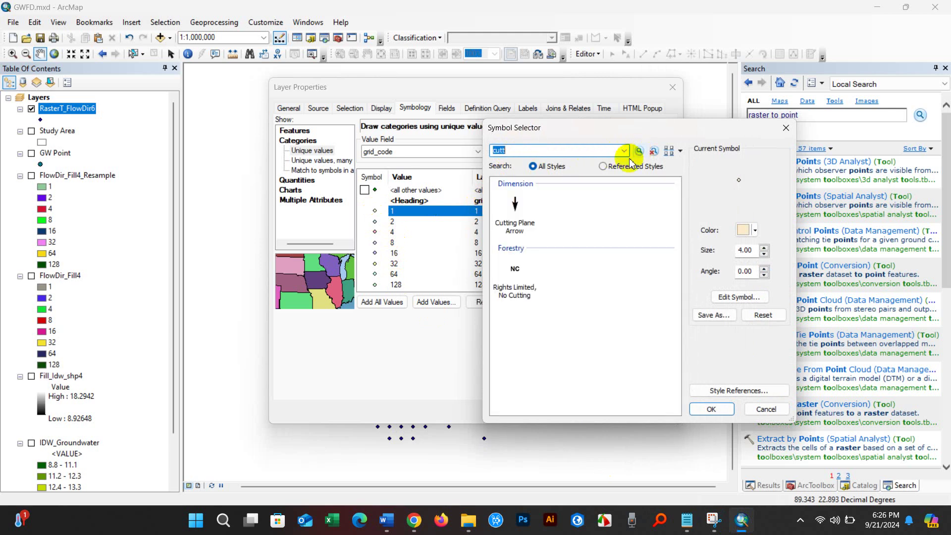
{"action": "left_click", "coordinate": [516, 203]}
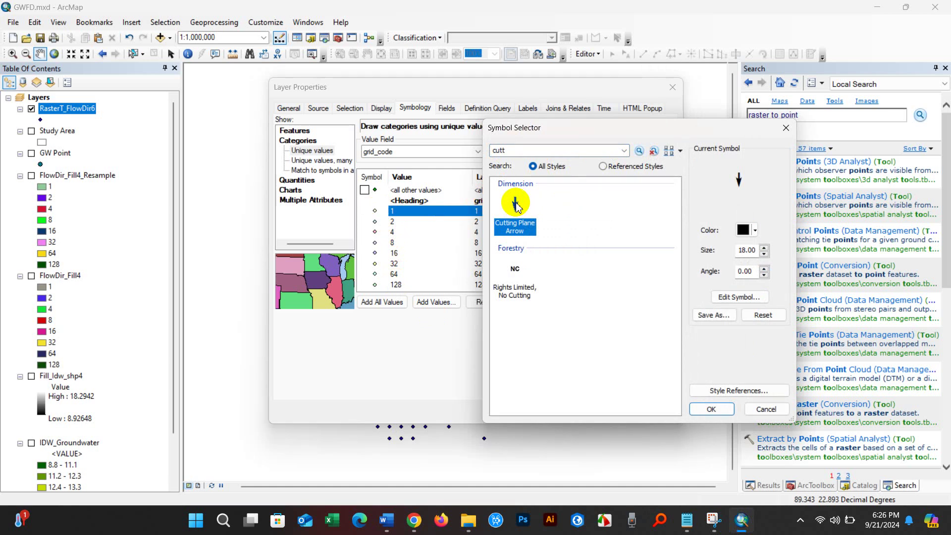
{"action": "left_click", "coordinate": [714, 315]}
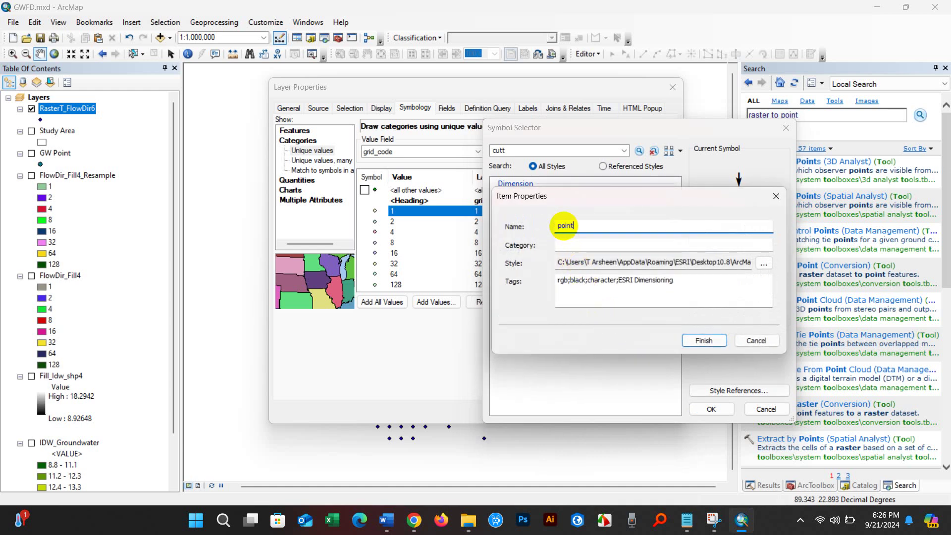
{"action": "left_click", "coordinate": [694, 342]}
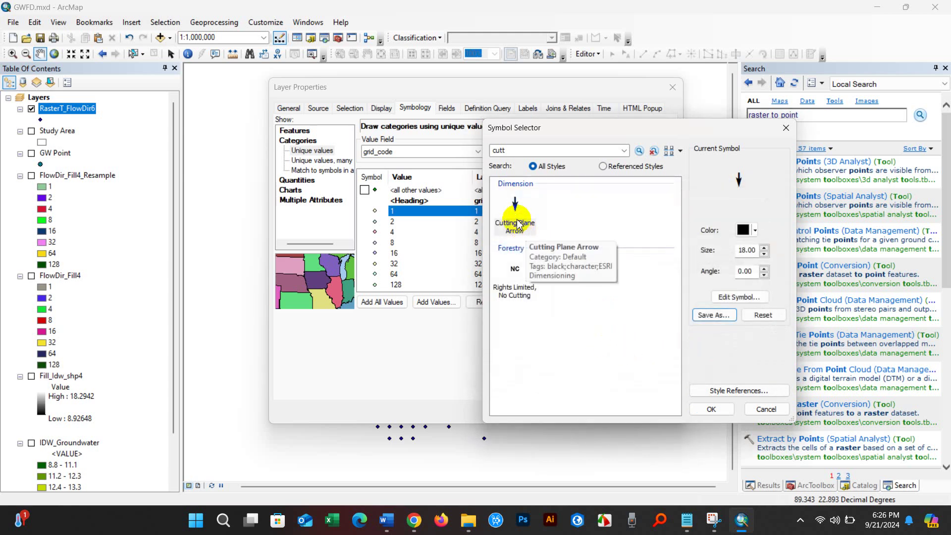
Set the grid_code 1 arrow to size 11 and angle 90, consulting the Word angle chart, and apply the symbology to the map
{"action": "left_click", "coordinate": [741, 252]}
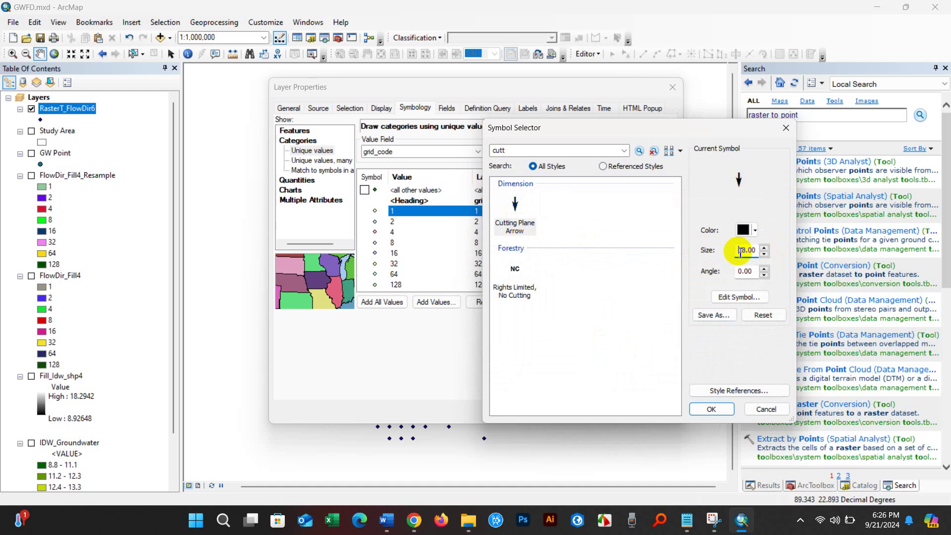
{"action": "left_click_drag", "start_coordinate": [740, 252], "coordinate": [759, 254]}
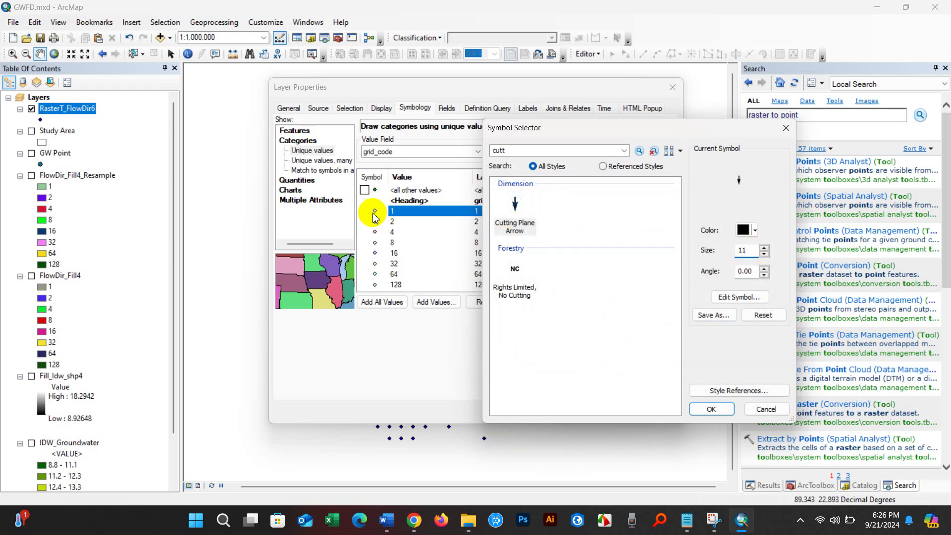
{"action": "left_click", "coordinate": [386, 519]}
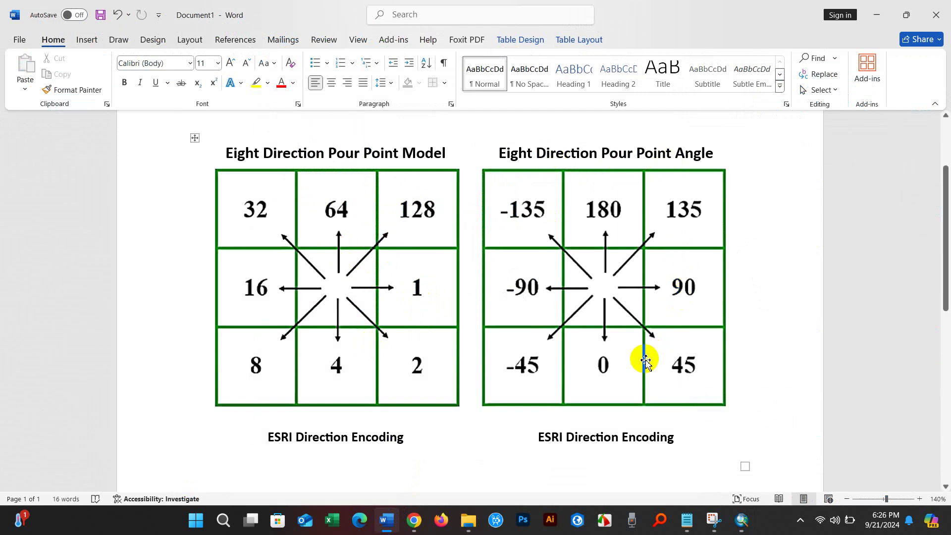
{"action": "left_click", "coordinate": [741, 520]}
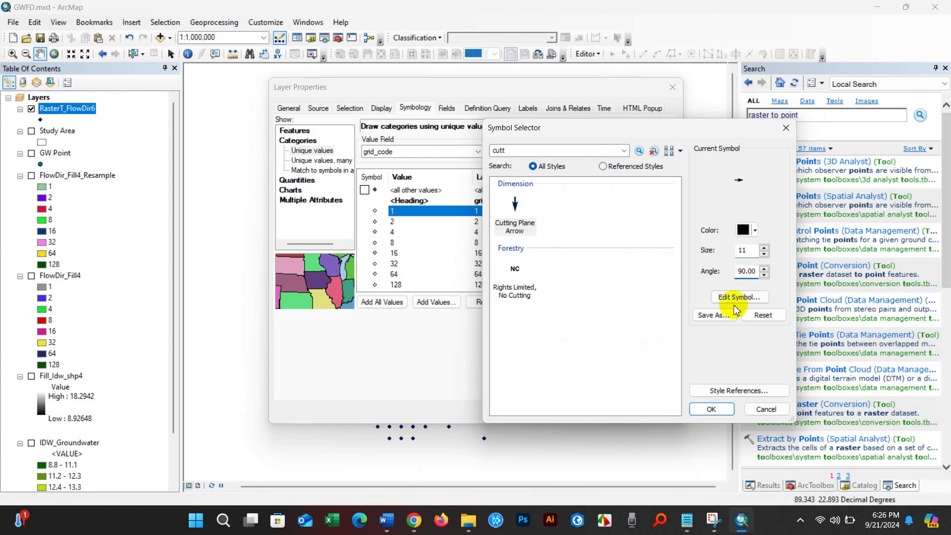
{"action": "left_click", "coordinate": [710, 409]}
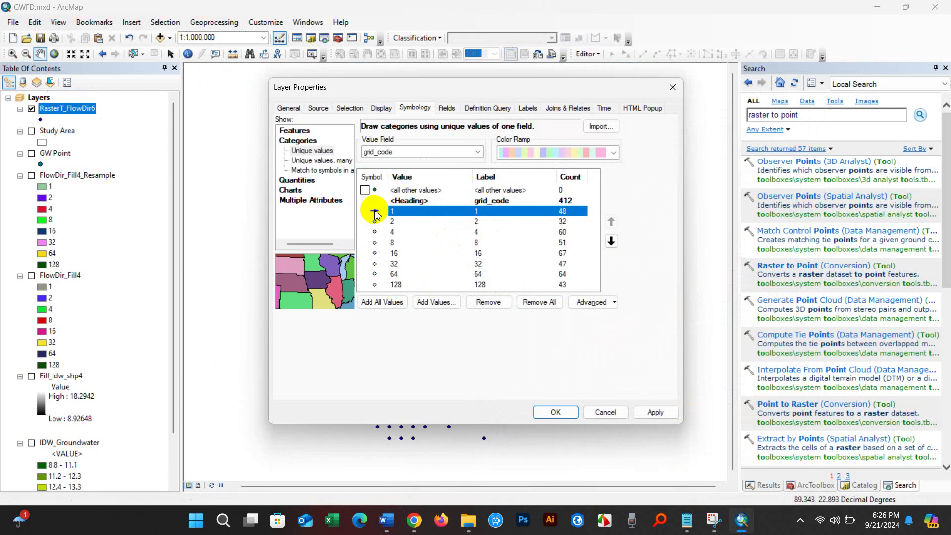
{"action": "left_click", "coordinate": [545, 412]}
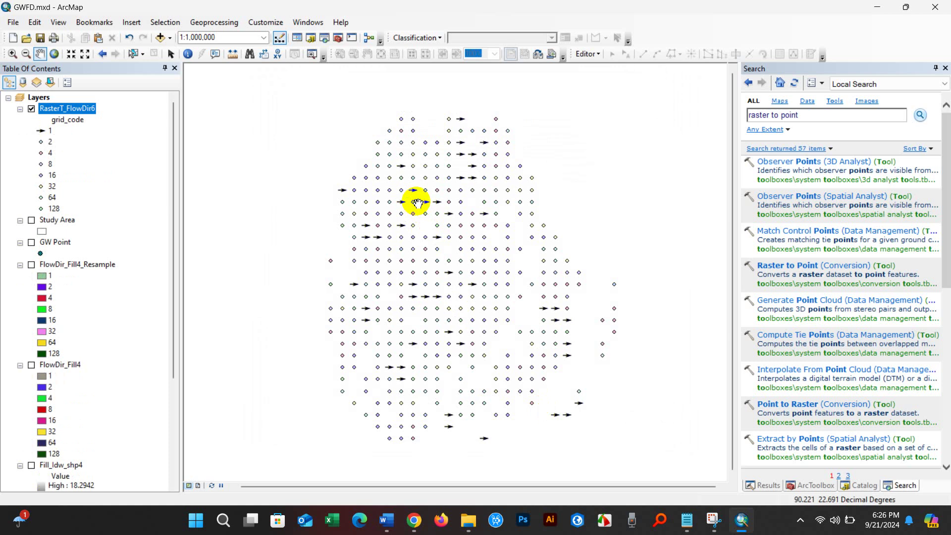
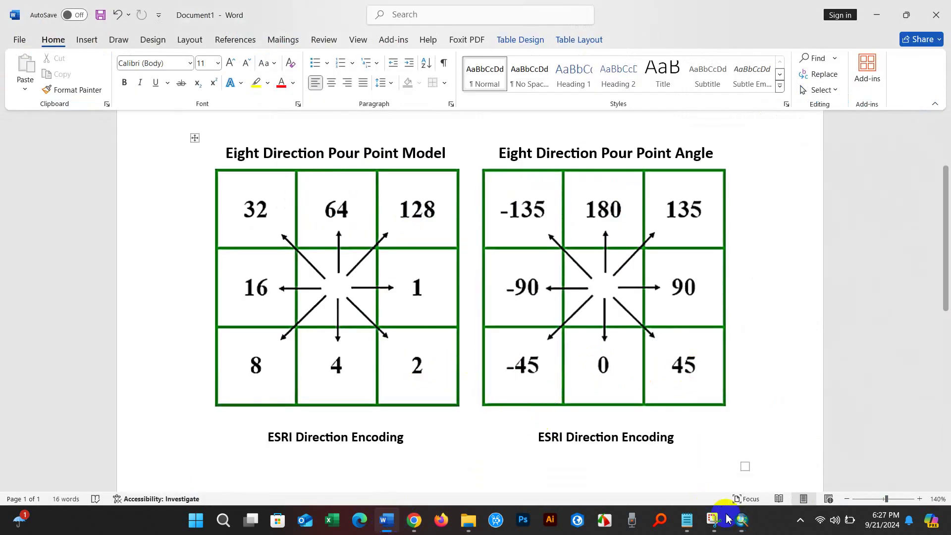
Give grid_code 2 the saved point arrow with size 12 and the chart's angle of 45
{"action": "left_click", "coordinate": [742, 520]}
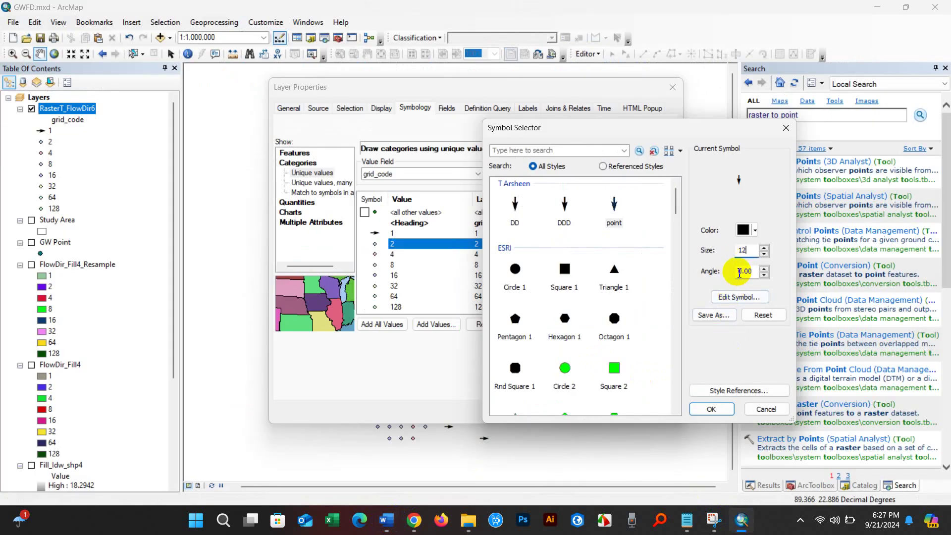
{"action": "double_click", "coordinate": [760, 272]}
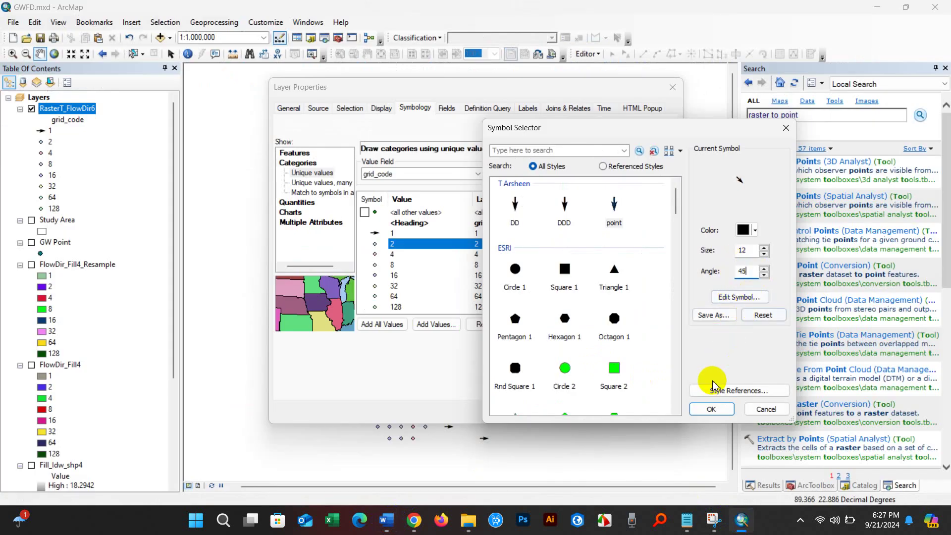
{"action": "left_click", "coordinate": [712, 409]}
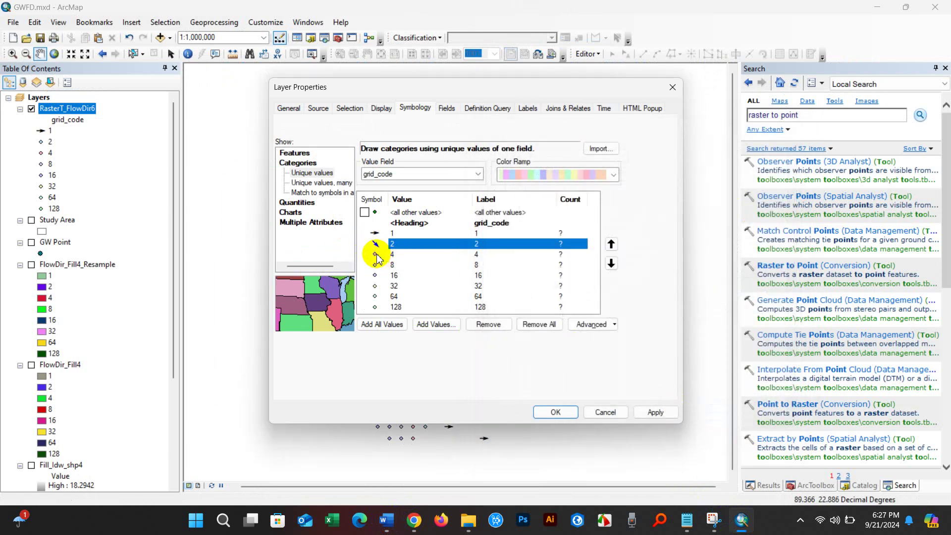
Give grid_code 4 the saved point arrow with size 12 and angle 0, checking the angle chart in Word
{"action": "double_click", "coordinate": [376, 256]}
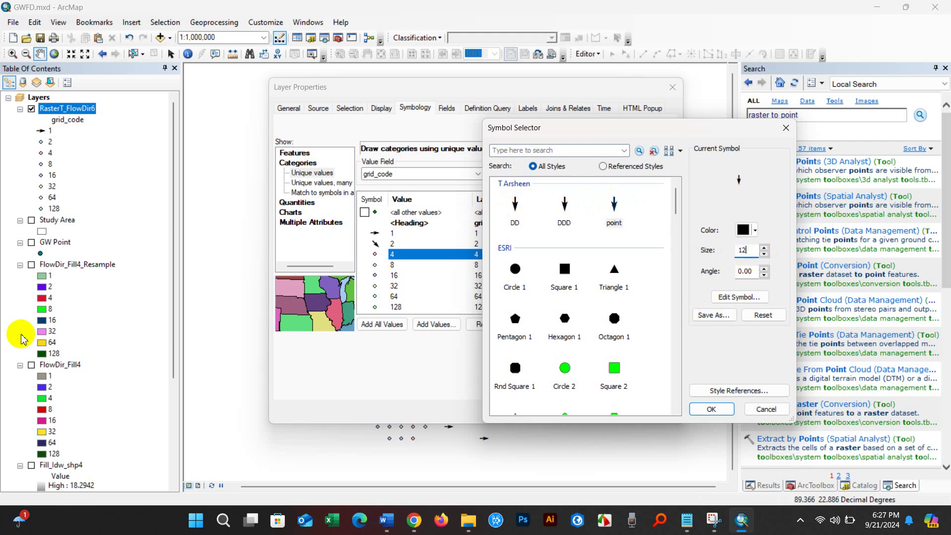
{"action": "left_click", "coordinate": [388, 519]}
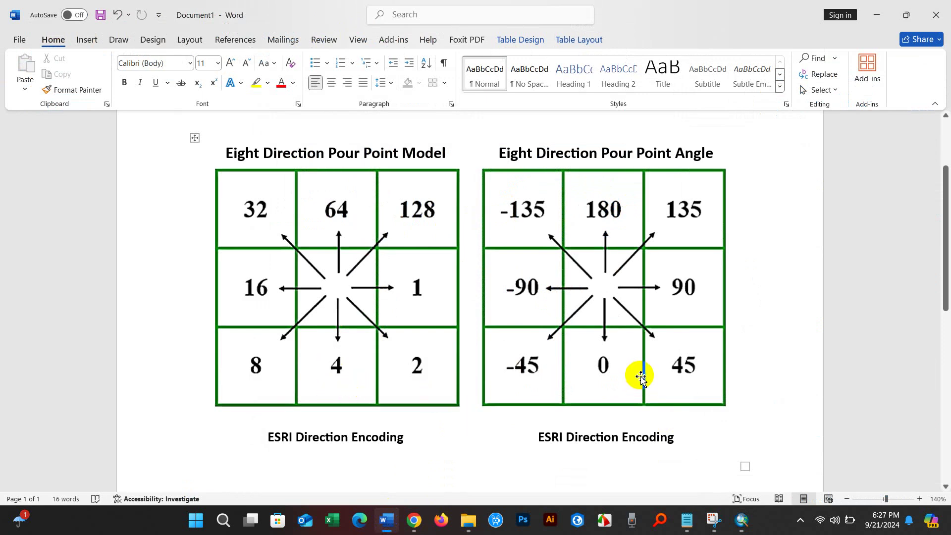
{"action": "left_click", "coordinate": [742, 522]}
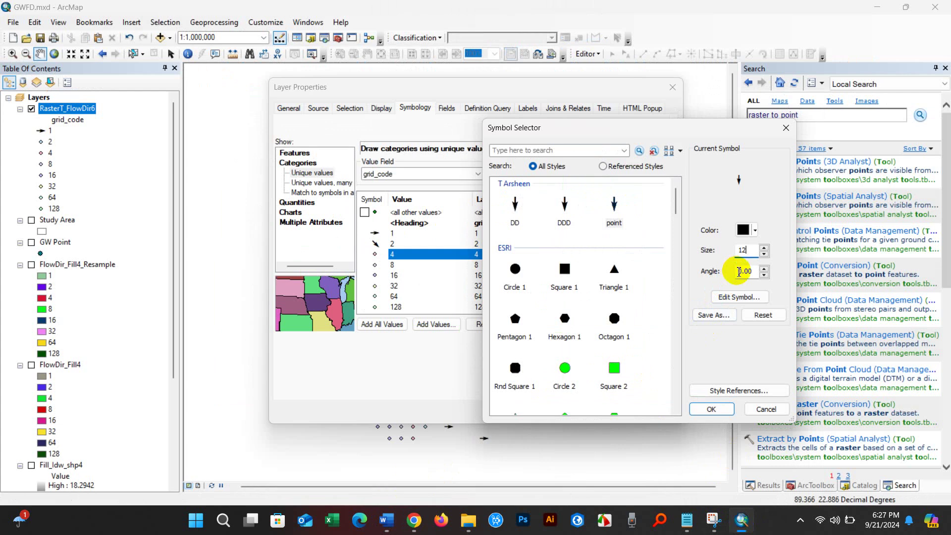
{"action": "left_click", "coordinate": [712, 409]}
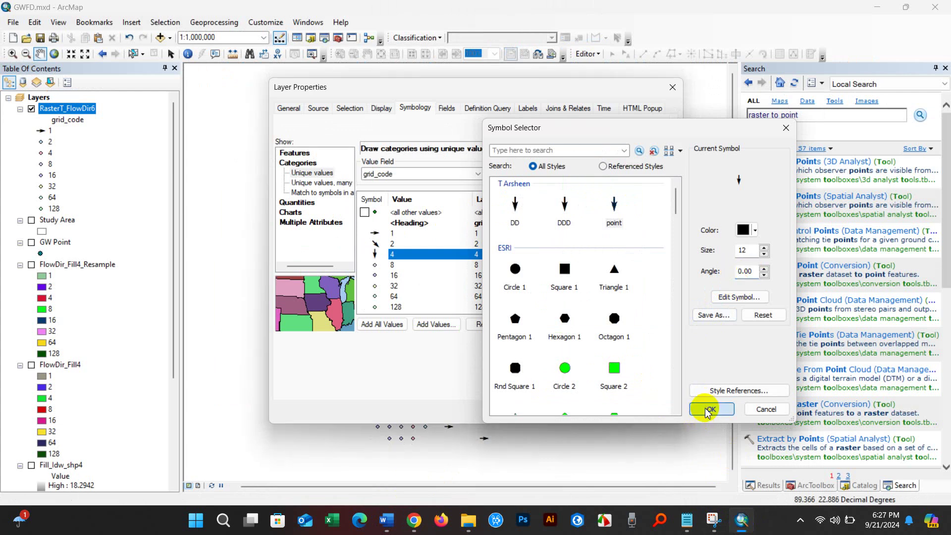
Give grid_code 8 the saved point arrow with size 11 and angle -45, checking the angle chart in Word
{"action": "double_click", "coordinate": [375, 267]}
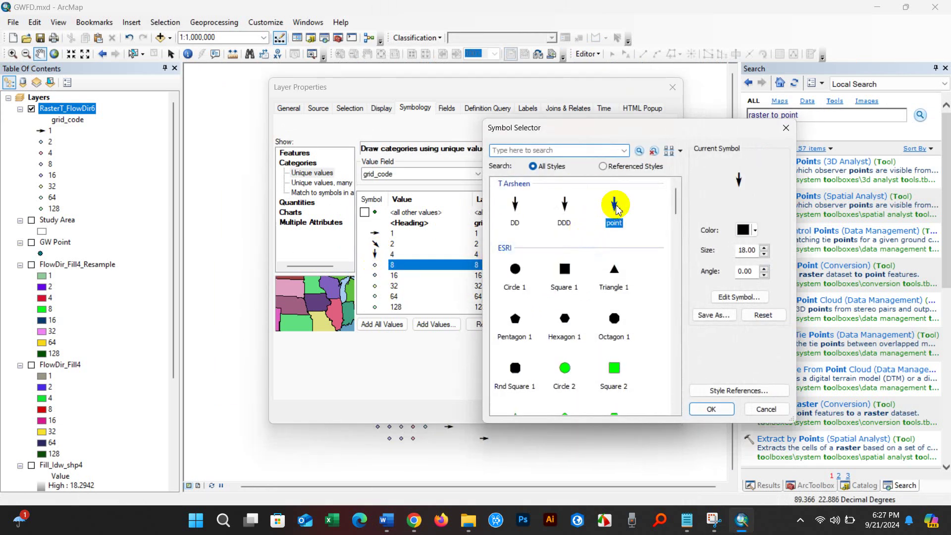
{"action": "double_click", "coordinate": [739, 249]}
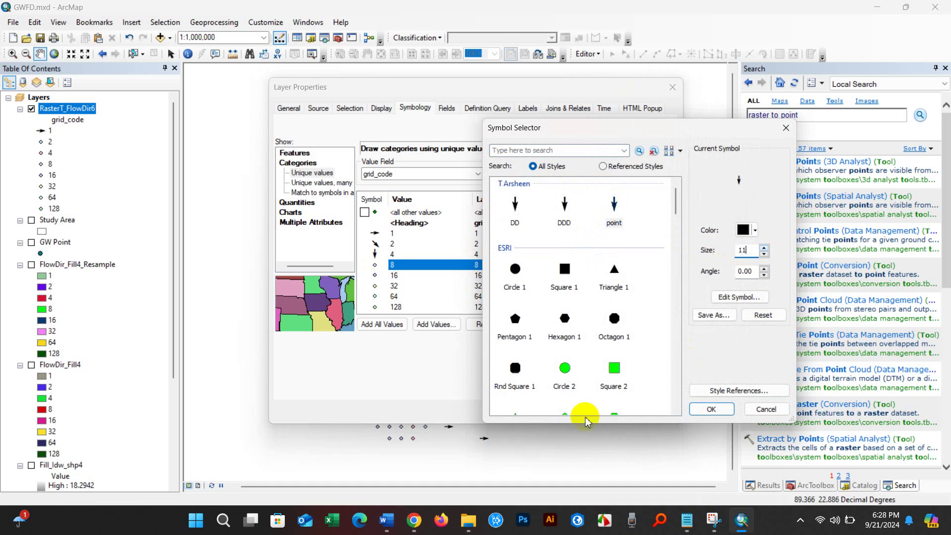
{"action": "left_click", "coordinate": [386, 521]}
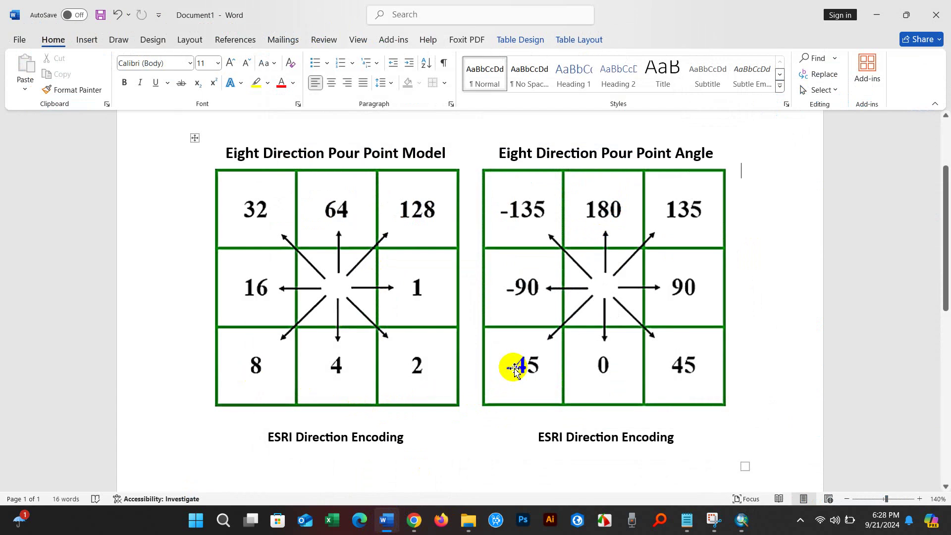
{"action": "left_click", "coordinate": [742, 520]}
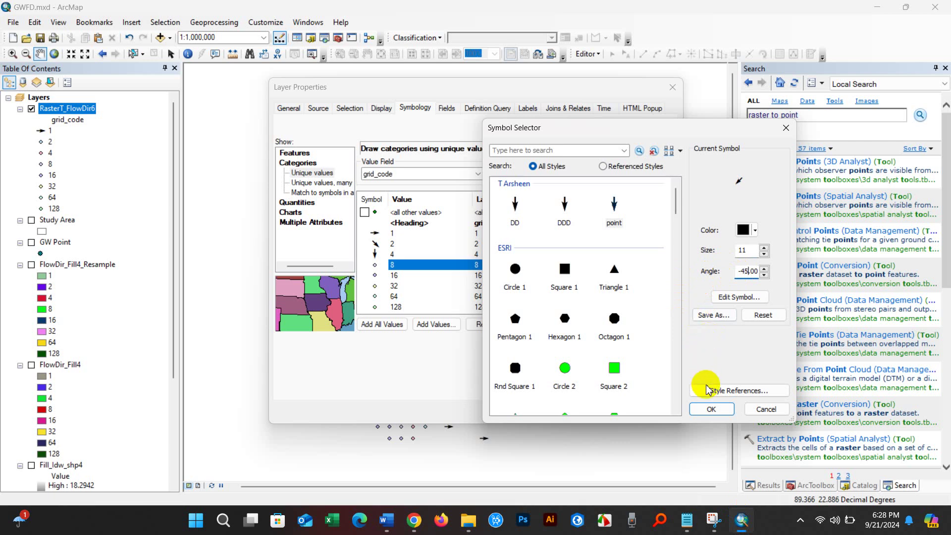
{"action": "left_click", "coordinate": [712, 409]}
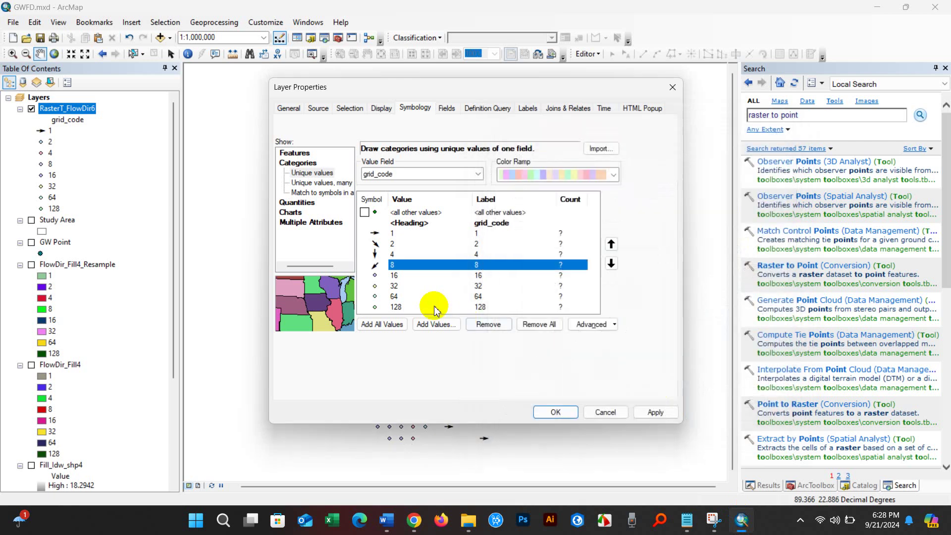
Assign arrow symbols to grid_code 16, 32, 64 and 128, pointing west, northwest, north and northeast respectively
{"action": "left_click", "coordinate": [377, 276]}
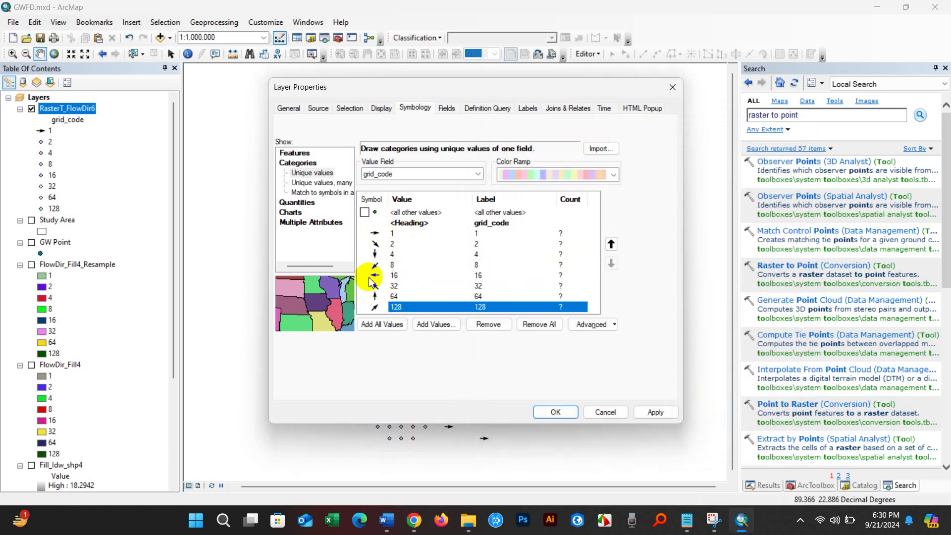
Check the arrows against the pour point direction chart in Word and apply the arrow symbology to the point layer
{"action": "left_click", "coordinate": [394, 528]}
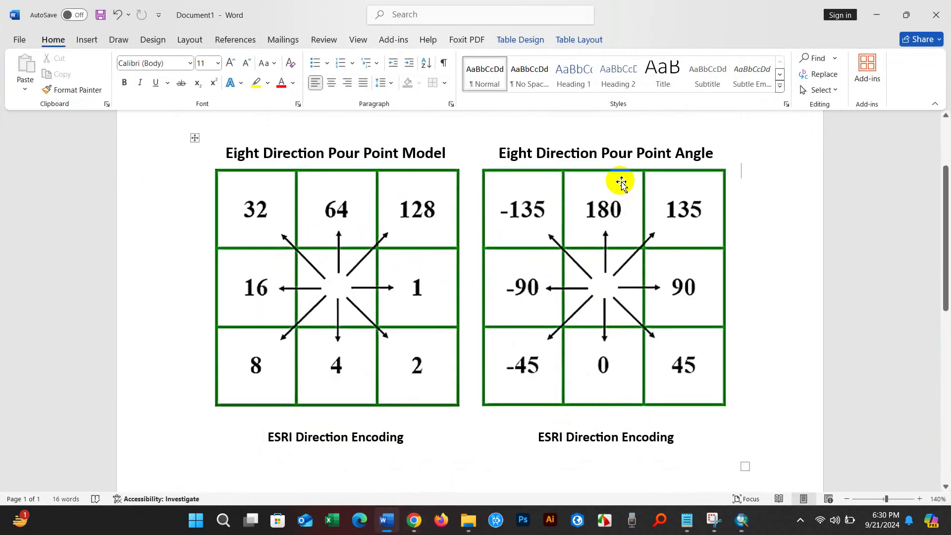
{"action": "left_click", "coordinate": [742, 520]}
{"action": "left_click", "coordinate": [562, 413]}
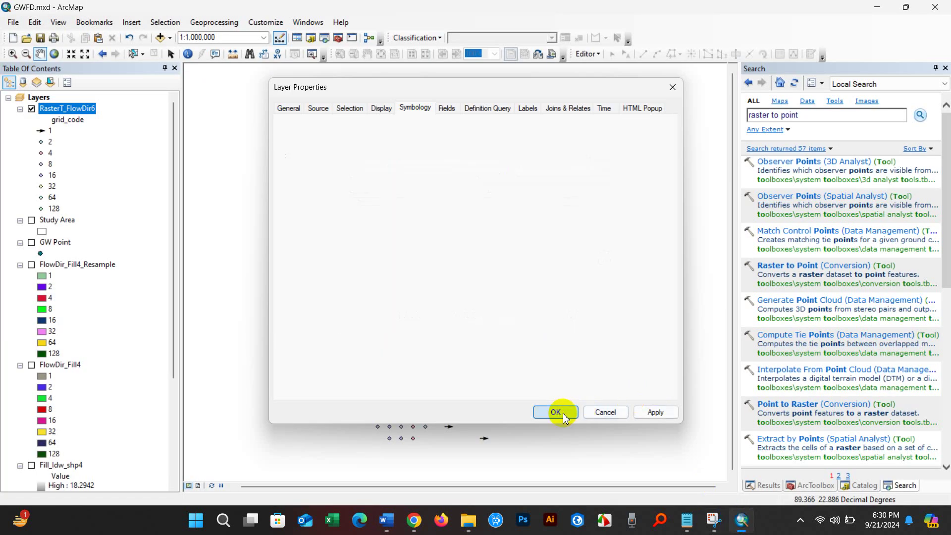
Briefly show FlowDir_Fill4_Resample beneath the arrows for comparison, hide it again, and turn on the IDW_Groundwater layer
{"action": "left_click", "coordinate": [33, 267]}
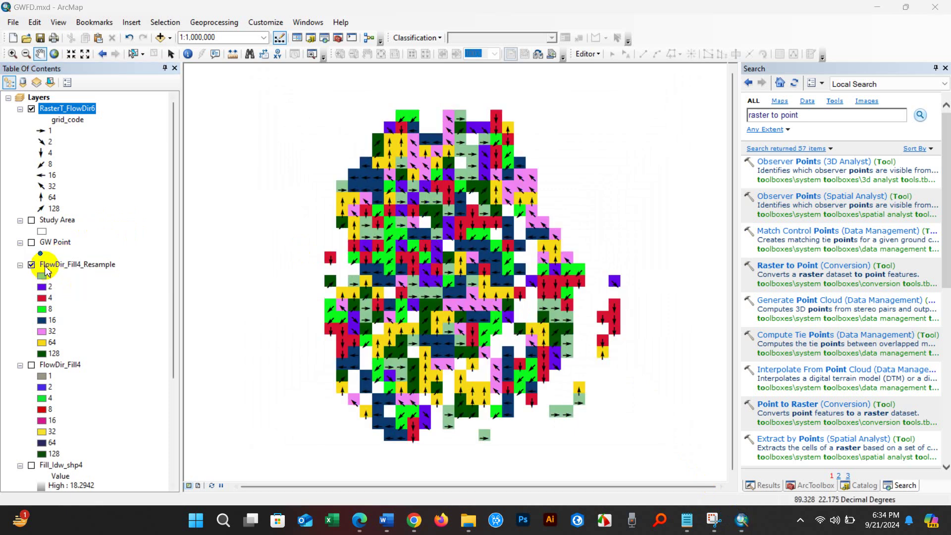
{"action": "left_click", "coordinate": [32, 267]}
{"action": "scroll", "coordinate": [31, 268], "scroll_direction": "down", "scroll_amount": 5}
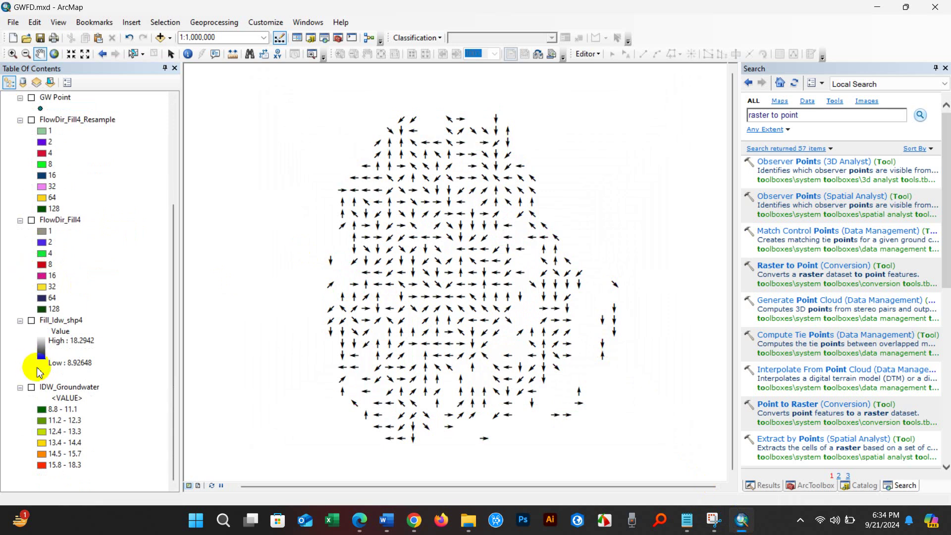
{"action": "left_click", "coordinate": [31, 388]}
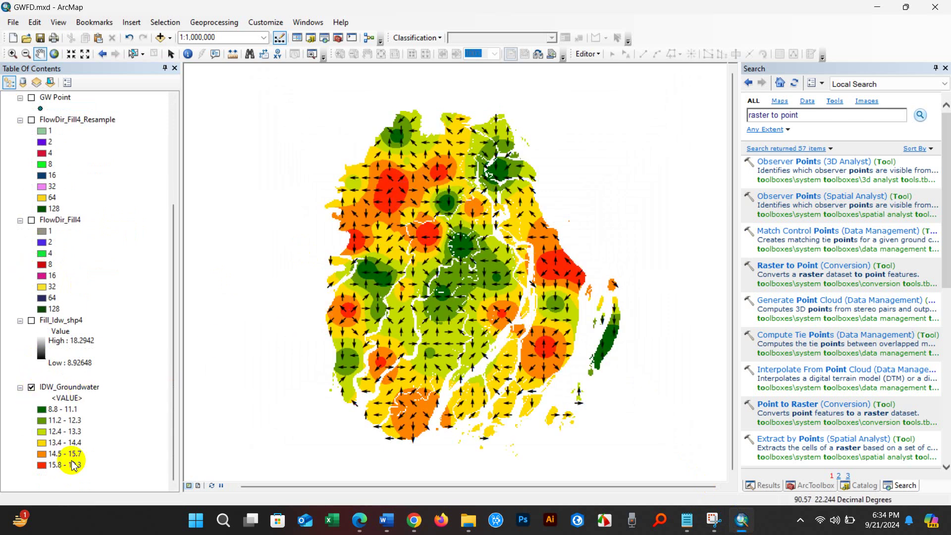
Find and open the Spatial Analyst Contour tool, and set IDW_Groundwater as the input raster with a contour interval of 2
{"action": "left_click_drag", "start_coordinate": [813, 117], "coordinate": [772, 116]}
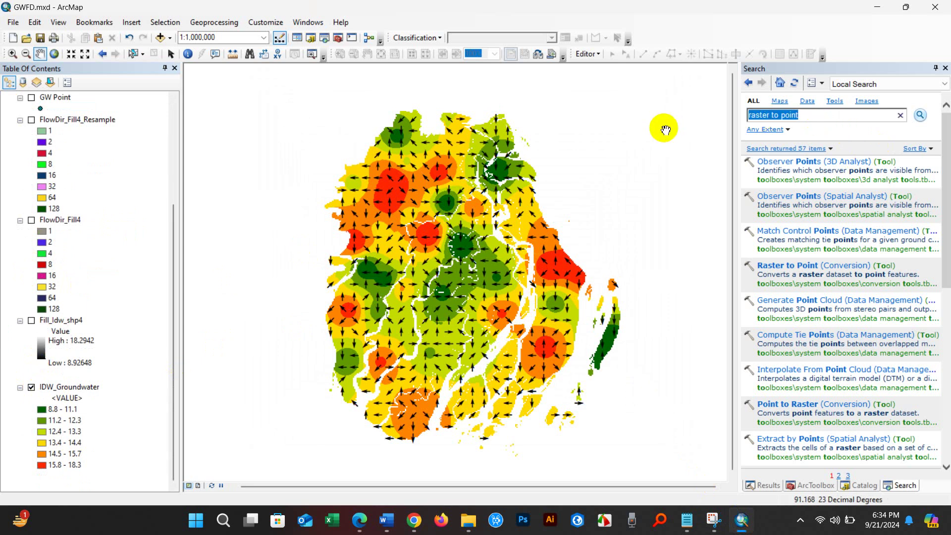
{"action": "type", "text": "contour"}
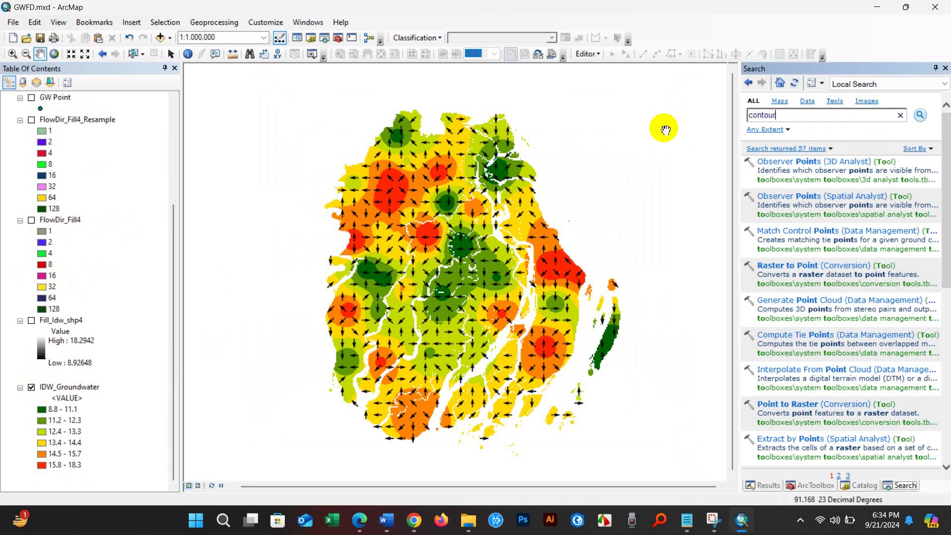
{"action": "left_click", "coordinate": [919, 117]}
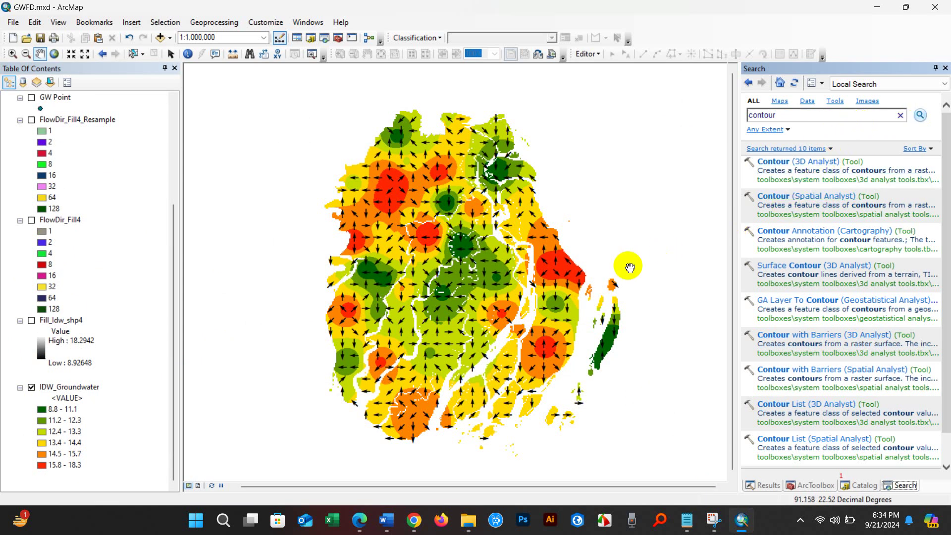
{"action": "left_click", "coordinate": [431, 338]}
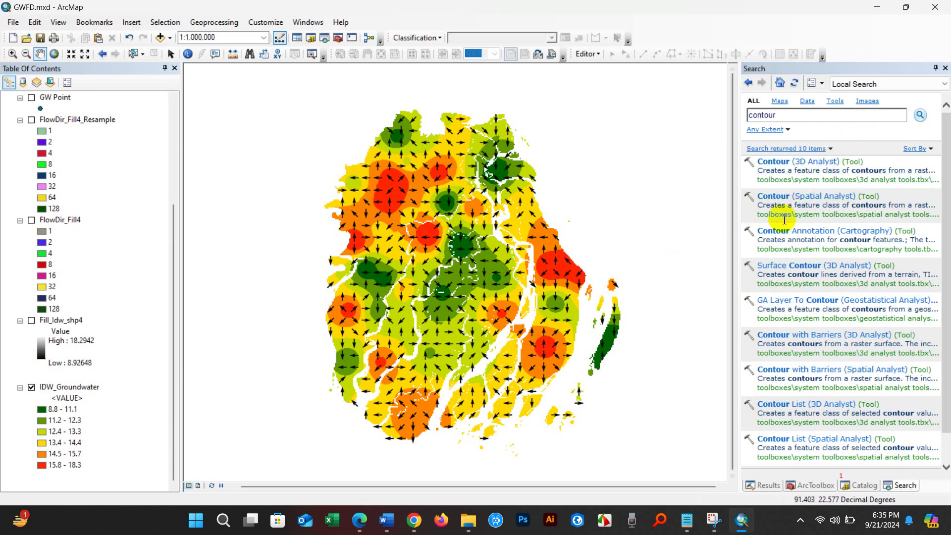
{"action": "left_click", "coordinate": [801, 198]}
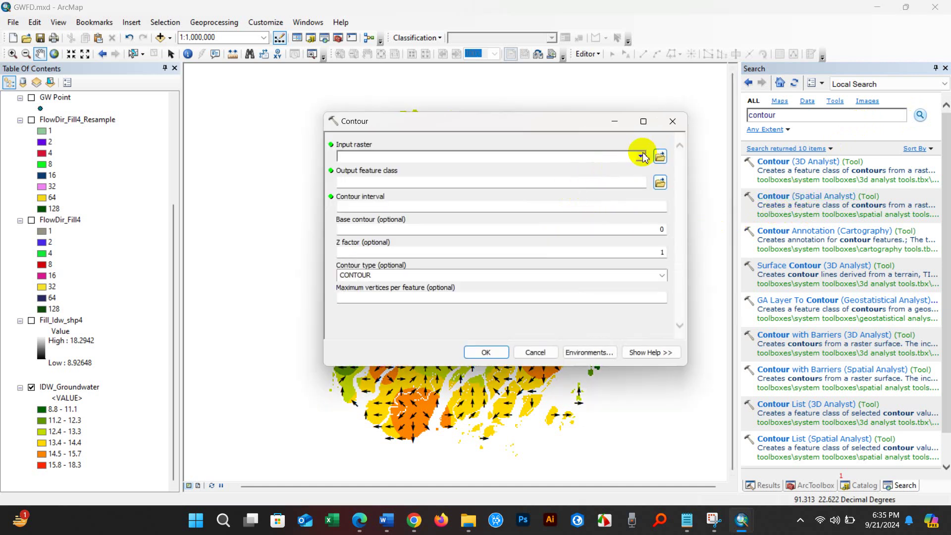
{"action": "left_click", "coordinate": [641, 157]}
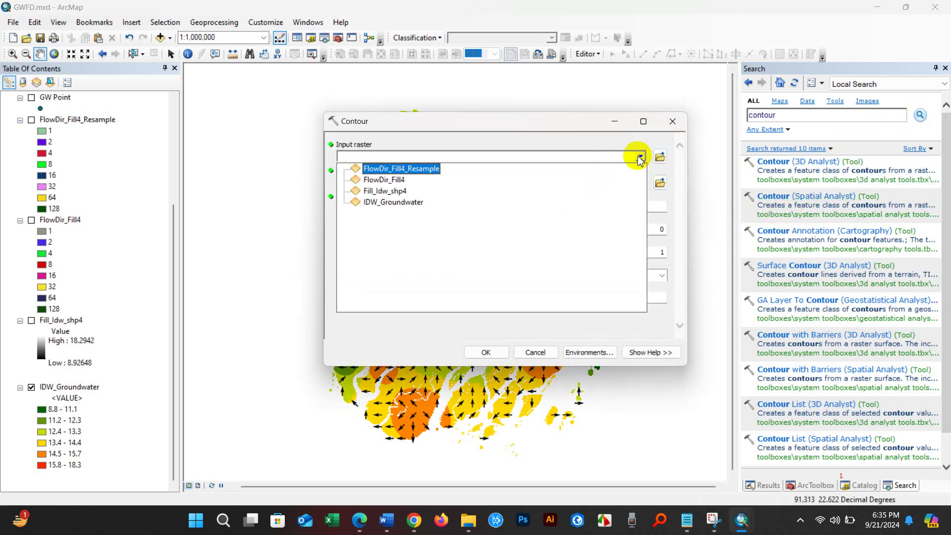
{"action": "left_click", "coordinate": [408, 204]}
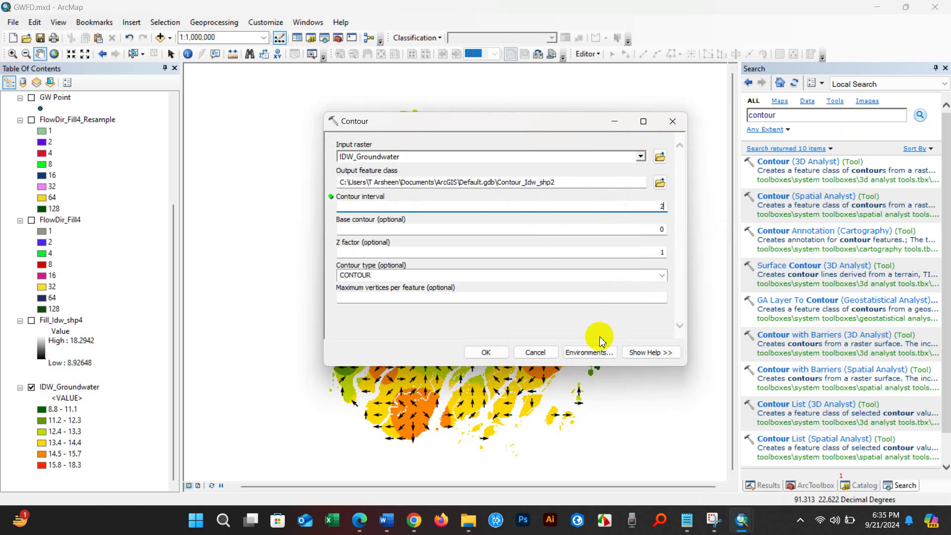
Set both the processing extent and the raster analysis mask to Study Area, and run the Contour tool
{"action": "left_click", "coordinate": [589, 355]}
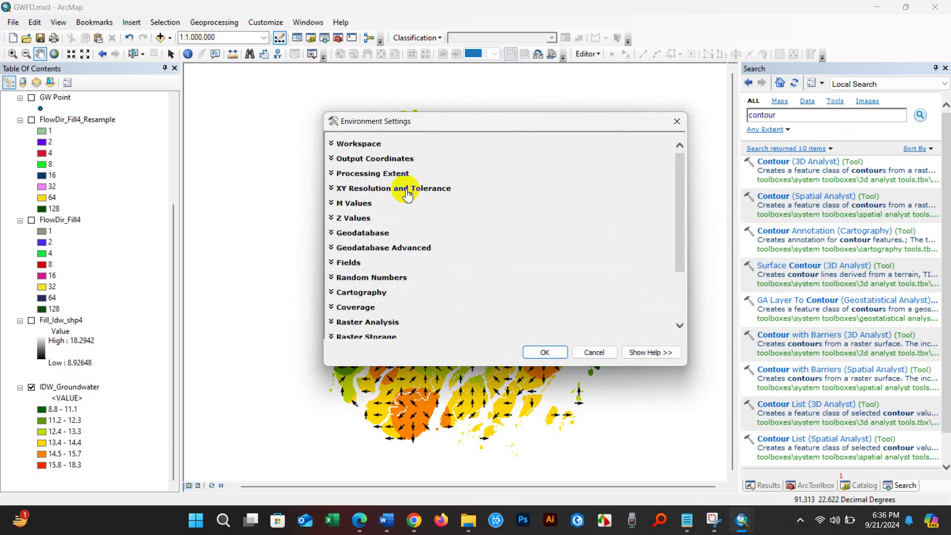
{"action": "left_click", "coordinate": [642, 197]}
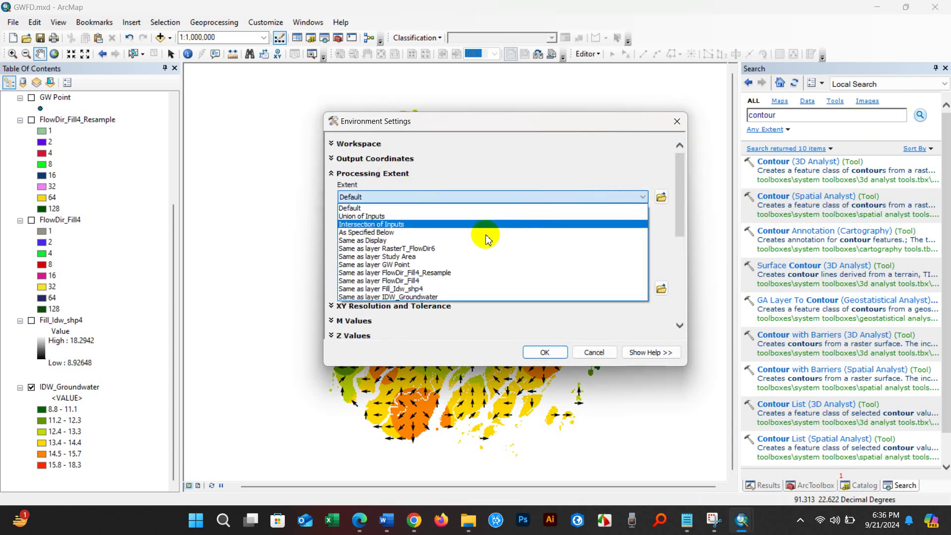
{"action": "left_click", "coordinate": [394, 257]}
{"action": "left_click_drag", "start_coordinate": [677, 164], "coordinate": [677, 316]}
{"action": "left_click", "coordinate": [390, 243]}
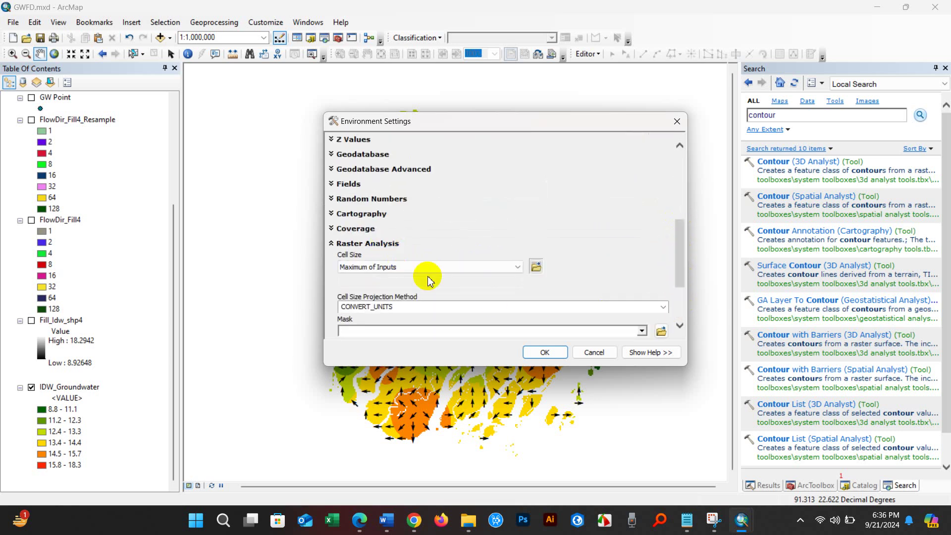
{"action": "left_click", "coordinate": [641, 332]}
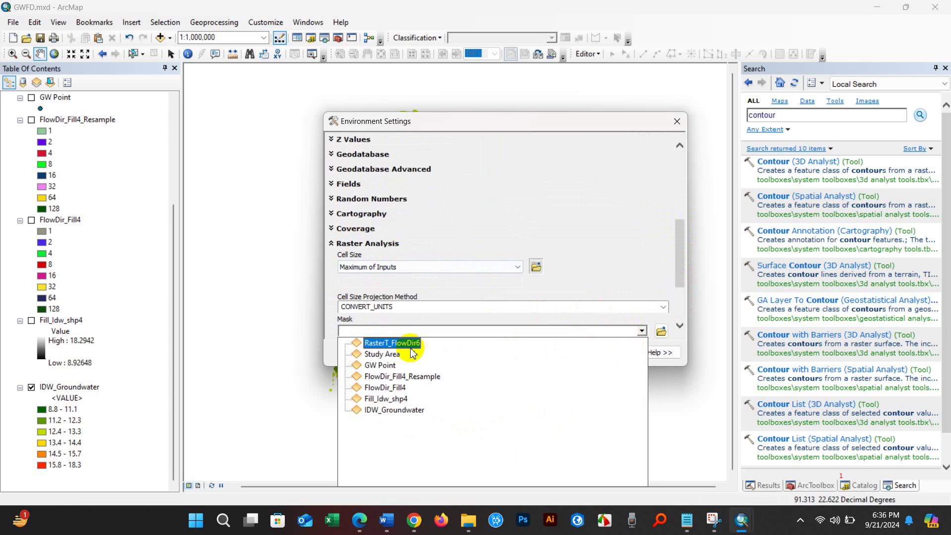
{"action": "left_click", "coordinate": [382, 354]}
{"action": "left_click", "coordinate": [548, 354]}
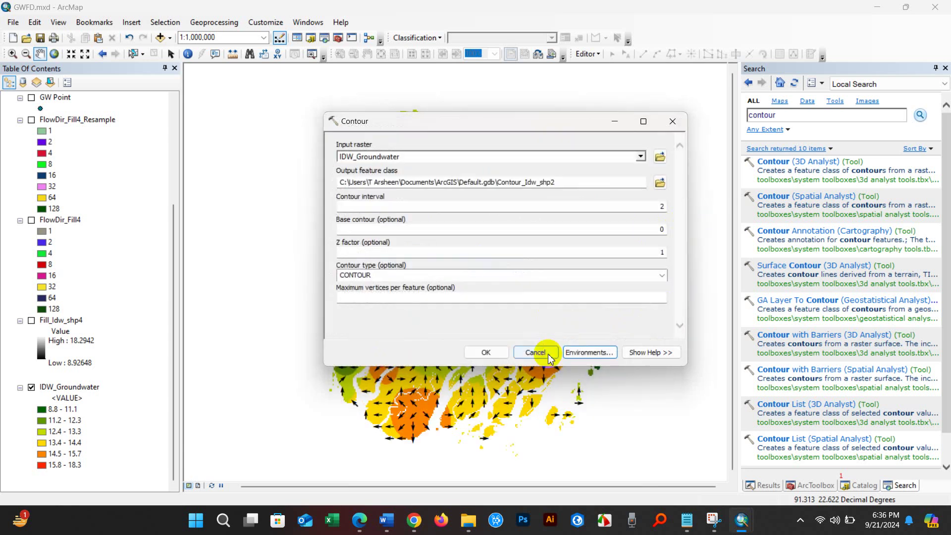
{"action": "left_click", "coordinate": [486, 352]}
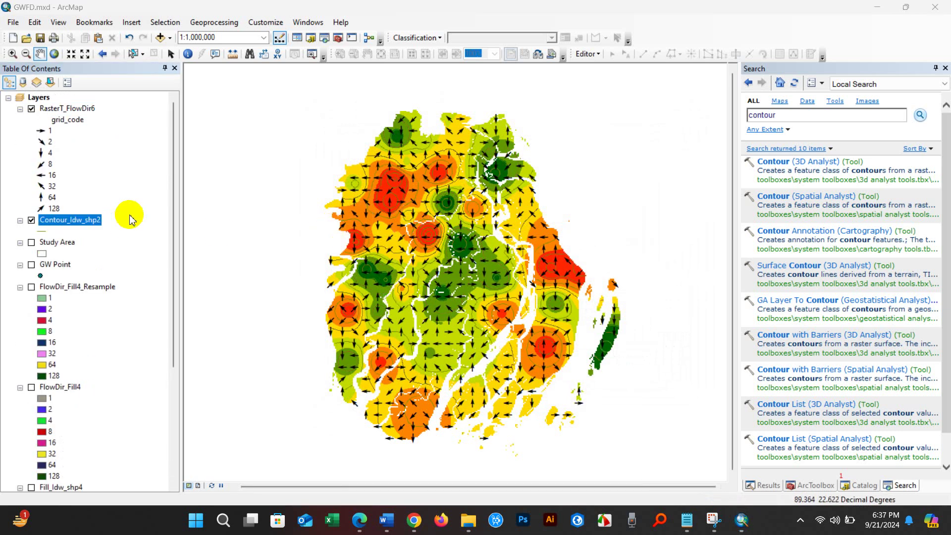
Change the color of the new contour layer's line symbol to a reddish brown
{"action": "scroll", "coordinate": [96, 270], "scroll_direction": "down", "scroll_amount": 5}
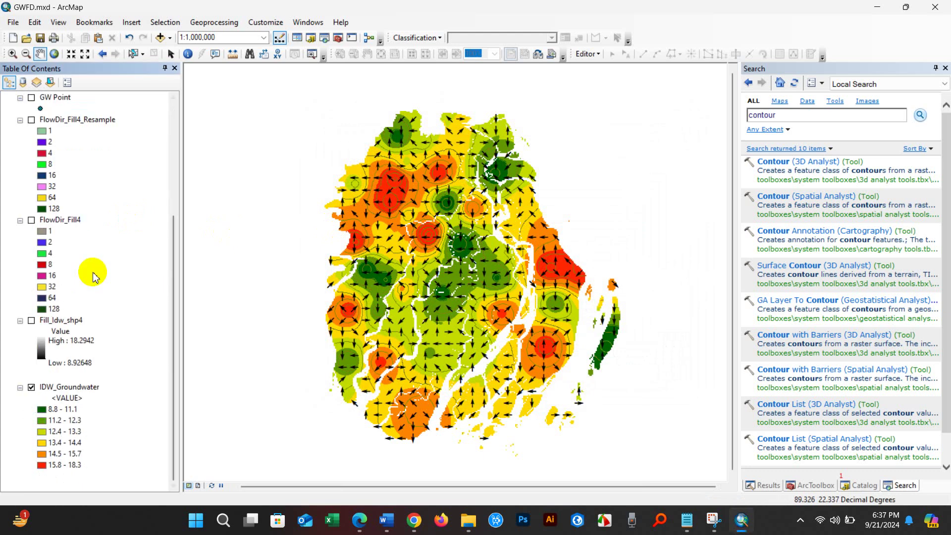
{"action": "scroll", "coordinate": [62, 268], "scroll_direction": "up", "scroll_amount": 5}
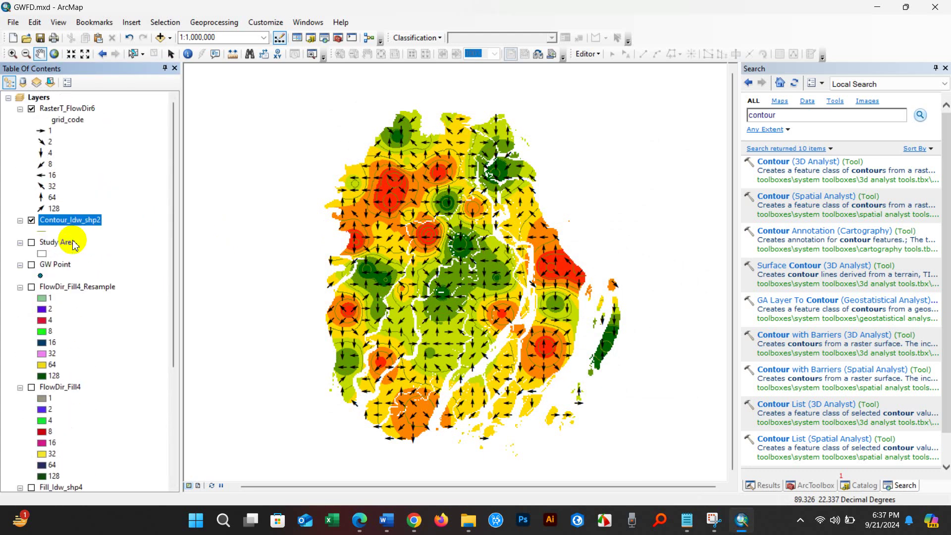
{"action": "left_click", "coordinate": [42, 231]}
{"action": "left_click", "coordinate": [755, 229]}
{"action": "left_click", "coordinate": [763, 310]}
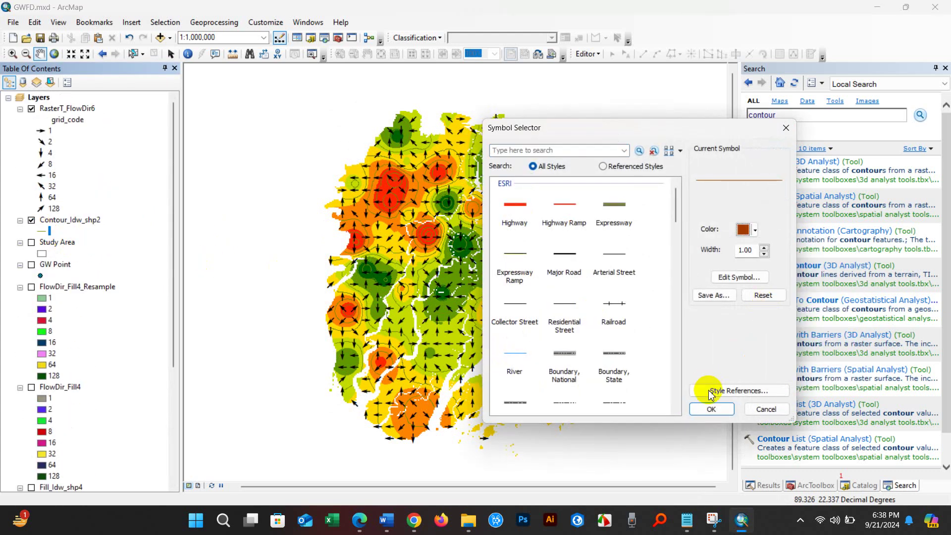
{"action": "left_click", "coordinate": [710, 409]}
Label the features of the contour layer using the Contour field
{"action": "left_click", "coordinate": [64, 219]}
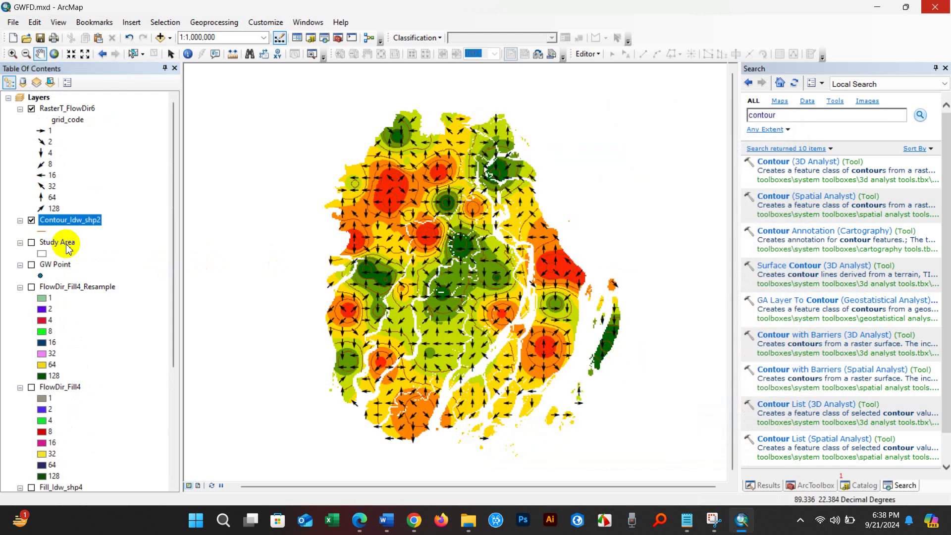
{"action": "right_click", "coordinate": [44, 220]}
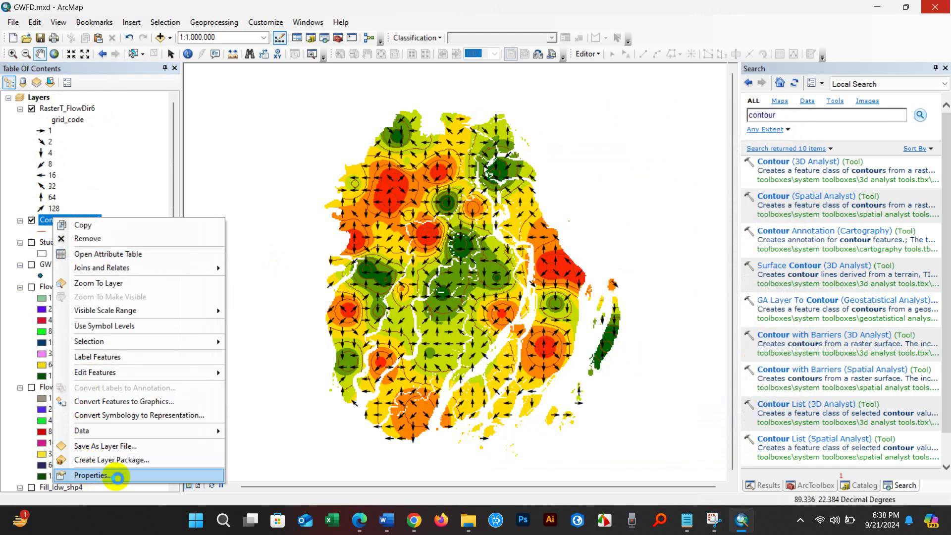
{"action": "left_click", "coordinate": [102, 475]}
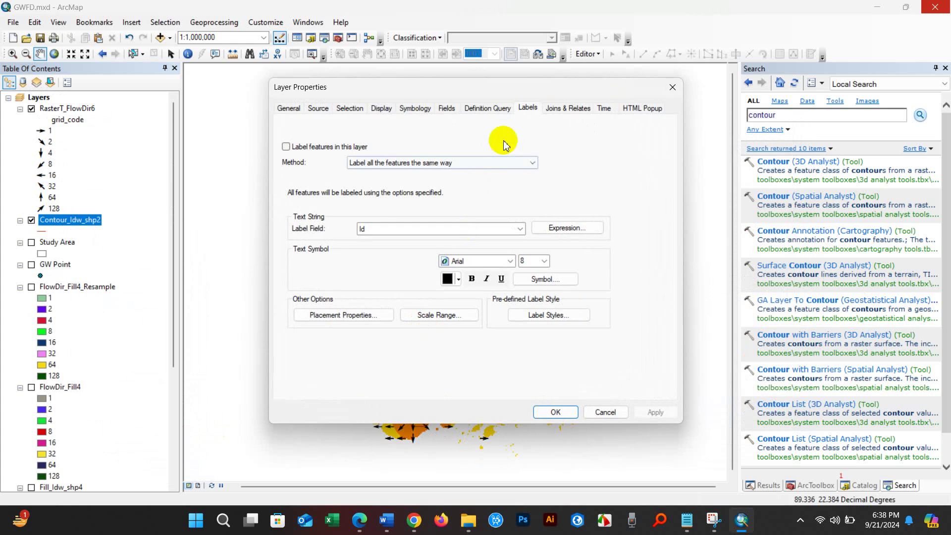
{"action": "left_click", "coordinate": [366, 228]}
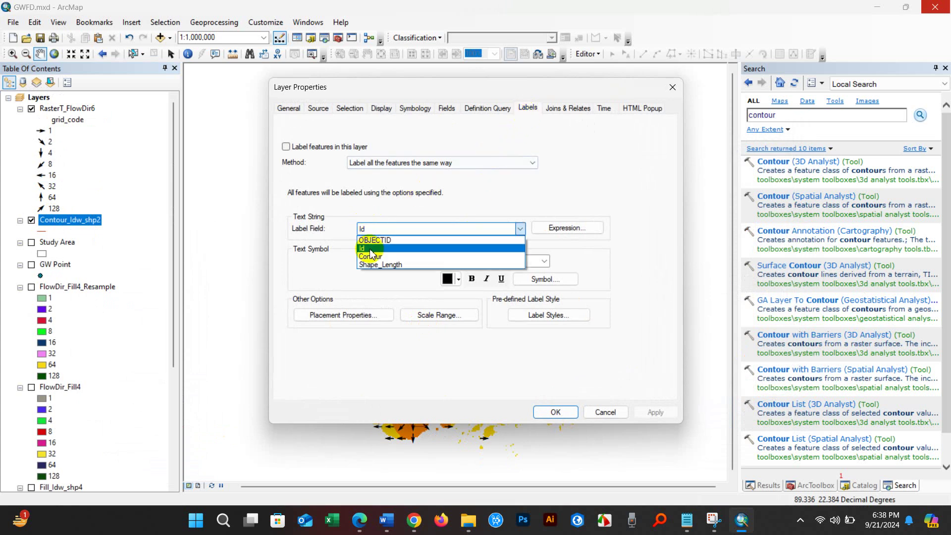
{"action": "left_click", "coordinate": [369, 249]}
{"action": "left_click", "coordinate": [286, 148]}
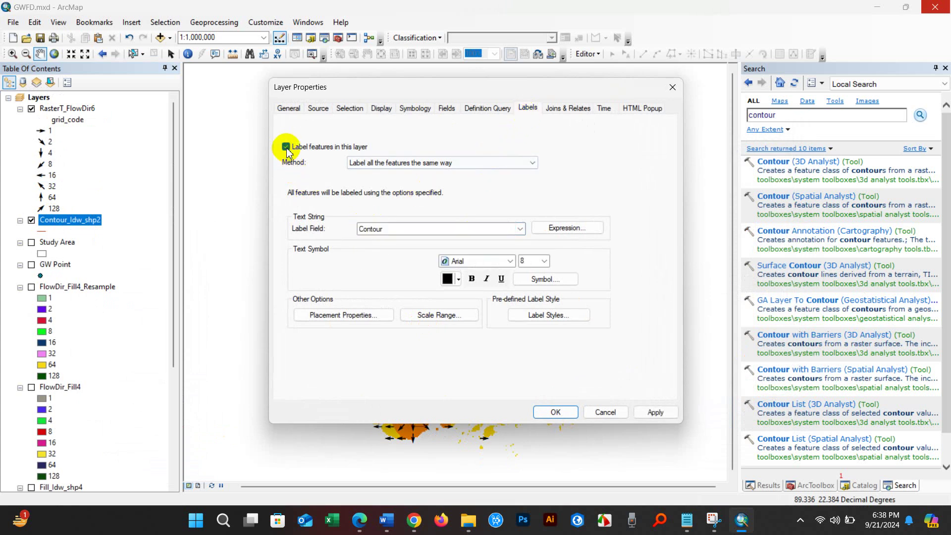
{"action": "left_click", "coordinate": [557, 411]}
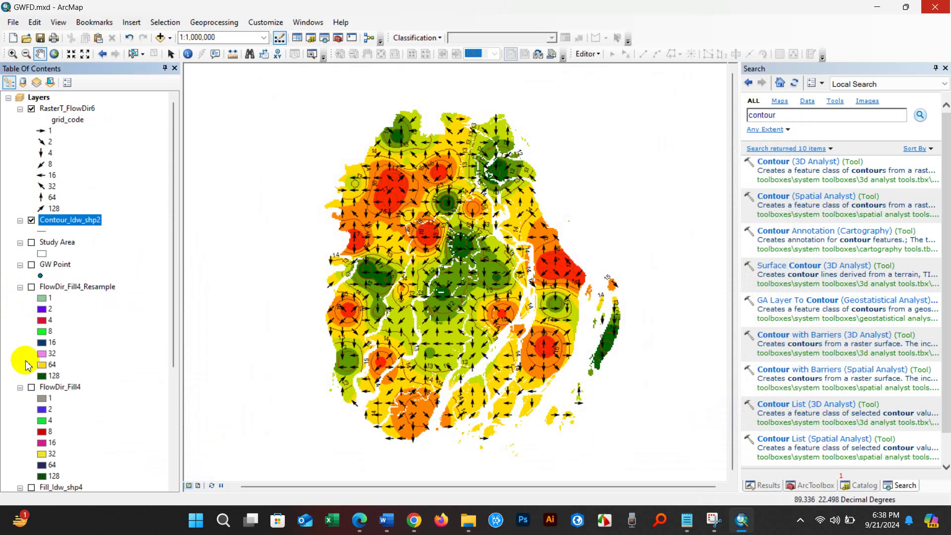
Hide IDW_Groundwater to examine the labeled contours and flow arrows up close, and show the layer again
{"action": "scroll", "coordinate": [15, 404], "scroll_direction": "down", "scroll_amount": 4}
{"action": "left_click", "coordinate": [32, 420]}
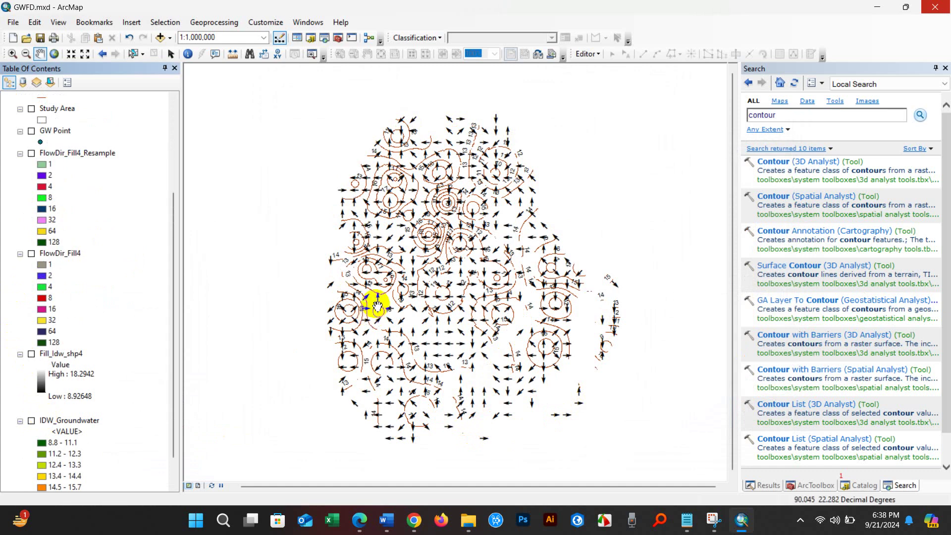
{"action": "scroll", "coordinate": [376, 277], "scroll_direction": "down", "scroll_amount": 4}
{"action": "scroll", "coordinate": [379, 278], "scroll_direction": "down", "scroll_amount": 2}
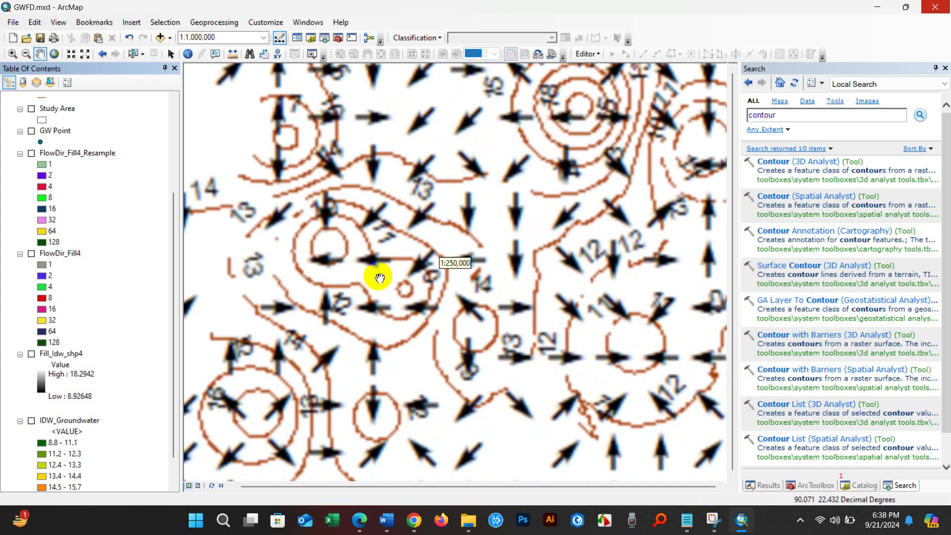
{"action": "scroll", "coordinate": [380, 278], "scroll_direction": "up", "scroll_amount": 5}
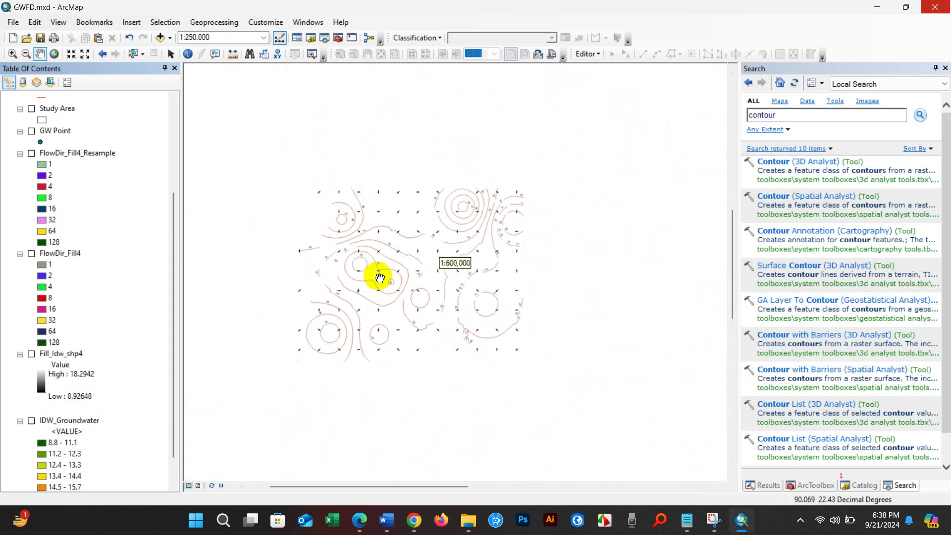
{"action": "scroll", "coordinate": [379, 278], "scroll_direction": "up", "scroll_amount": 2}
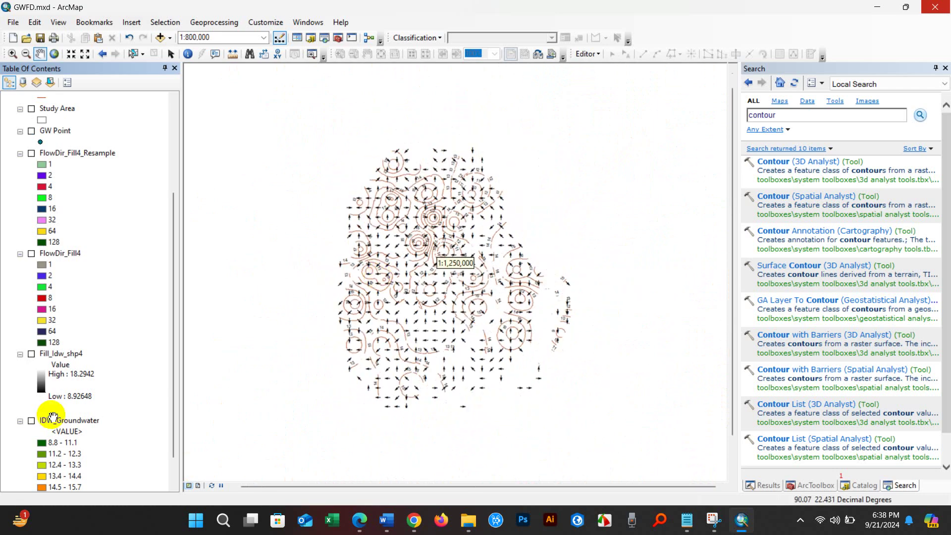
{"action": "left_click", "coordinate": [33, 421]}
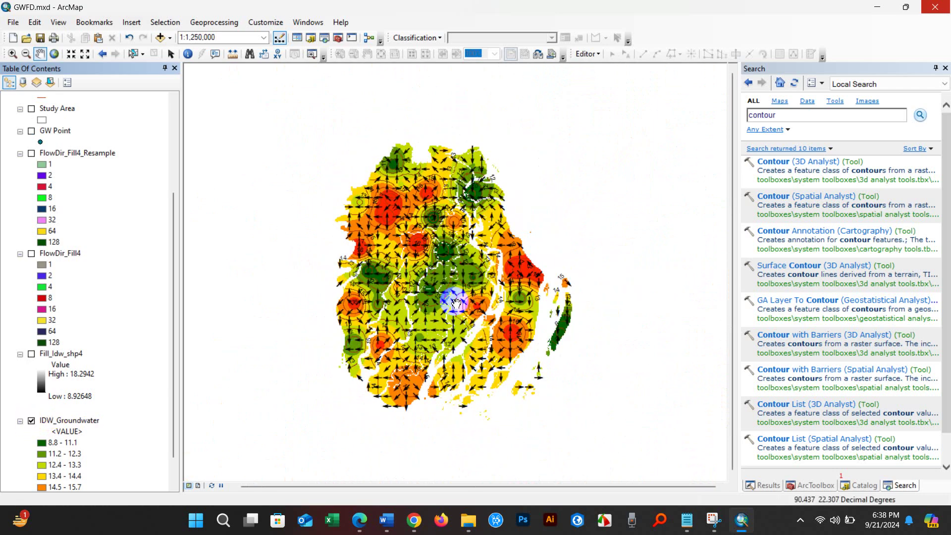
{"action": "scroll", "coordinate": [421, 300], "scroll_direction": "down", "scroll_amount": 1}
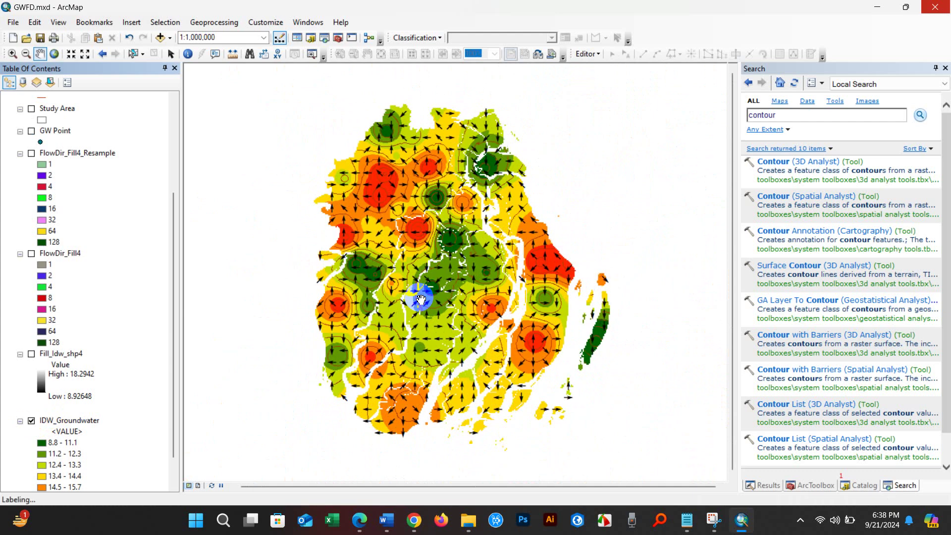
Collapse the legends of FlowDir_Fill4_Resample, FlowDir_Fill4 and Fill_Idw_shp4, and move IDW_Groundwater directly below Study Area in the layer order
{"action": "left_click", "coordinate": [19, 288]}
{"action": "left_click", "coordinate": [20, 298]}
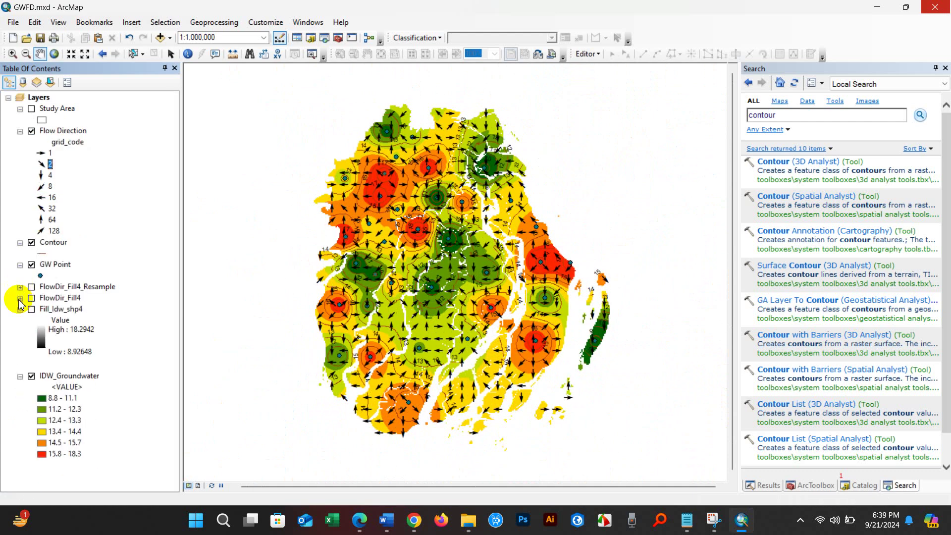
{"action": "left_click", "coordinate": [20, 309]}
{"action": "left_click_drag", "start_coordinate": [56, 320], "coordinate": [67, 130]}
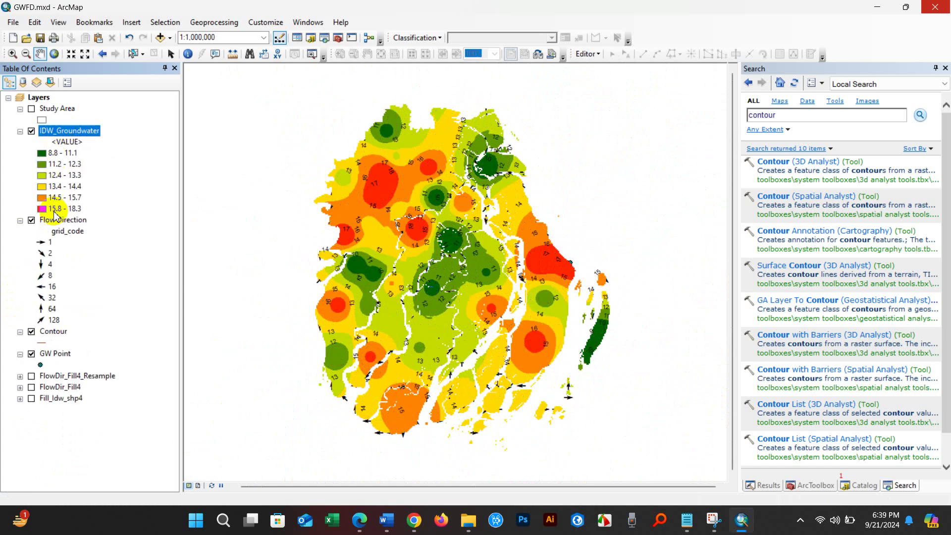
Move Flow Direction directly below Study Area and place IDW_Groundwater below Contour in the layer order
{"action": "left_click_drag", "start_coordinate": [56, 220], "coordinate": [58, 127]}
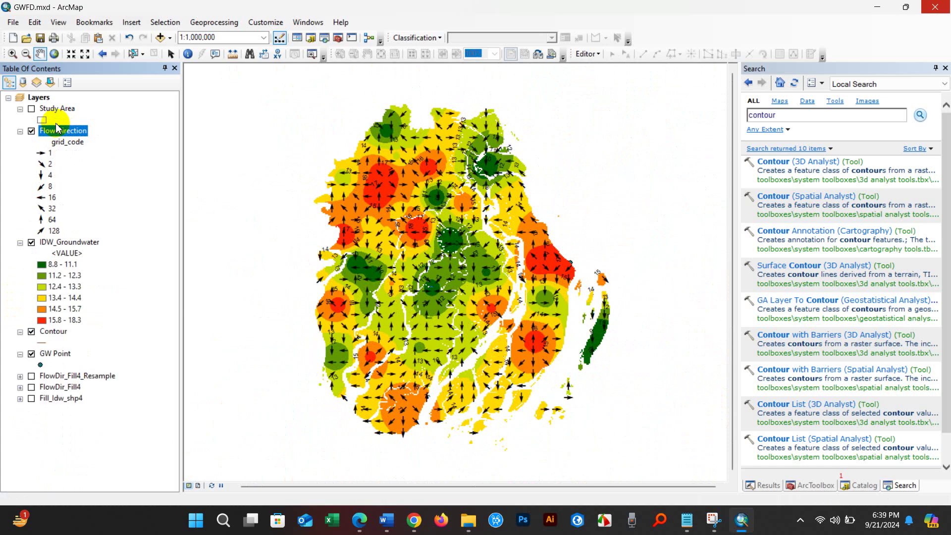
{"action": "left_click", "coordinate": [31, 109]}
{"action": "left_click", "coordinate": [31, 109]}
{"action": "left_click_drag", "start_coordinate": [70, 241], "coordinate": [58, 348]}
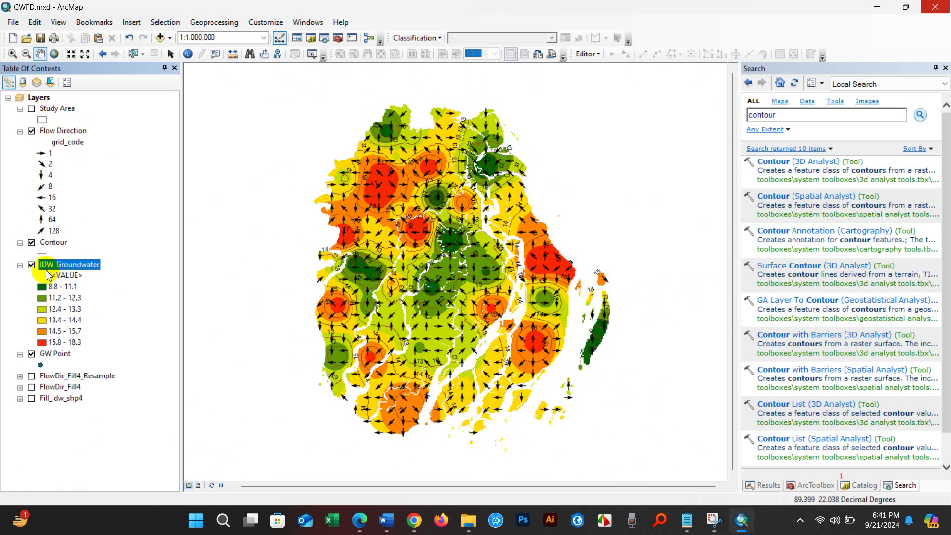
Make the IDW_Groundwater raster partly transparent through its display properties
{"action": "right_click", "coordinate": [62, 265]}
{"action": "left_click", "coordinate": [91, 447]}
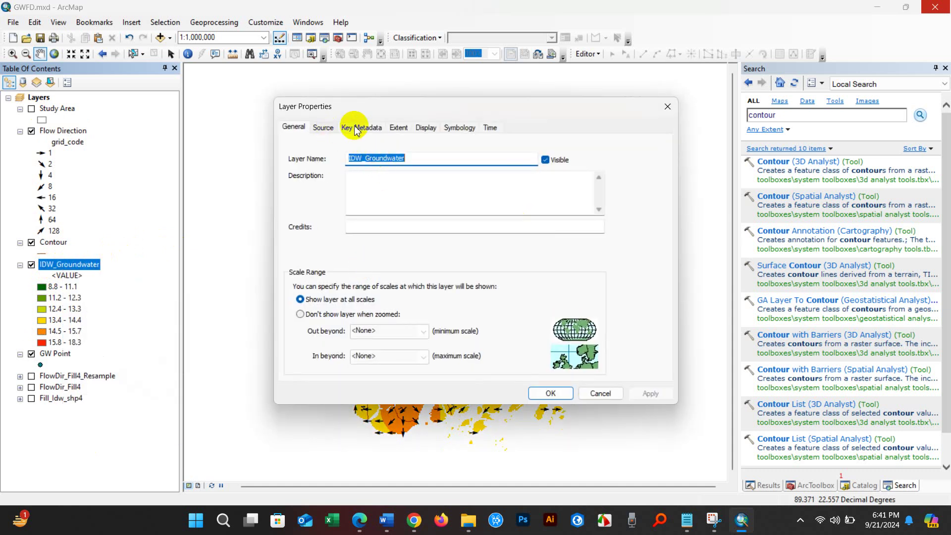
{"action": "left_click", "coordinate": [426, 127]}
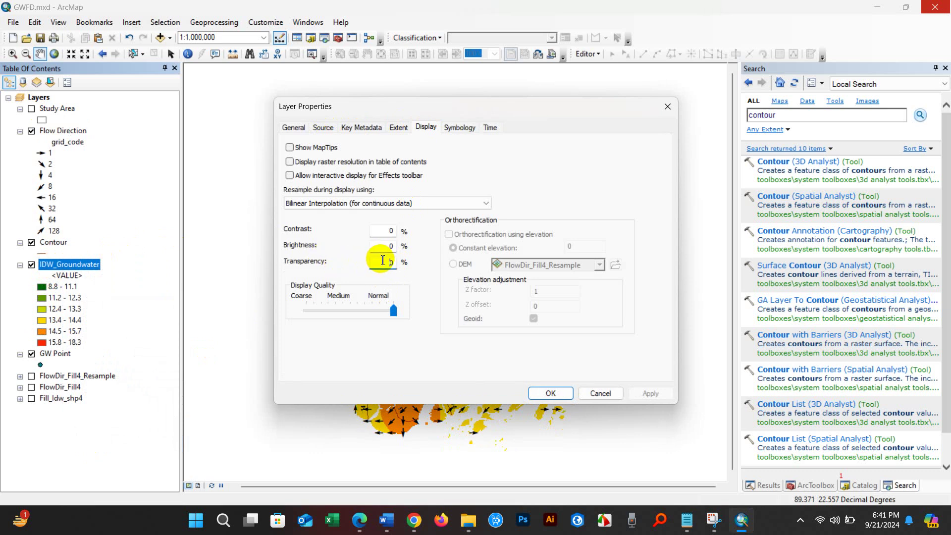
{"action": "left_click", "coordinate": [550, 393]}
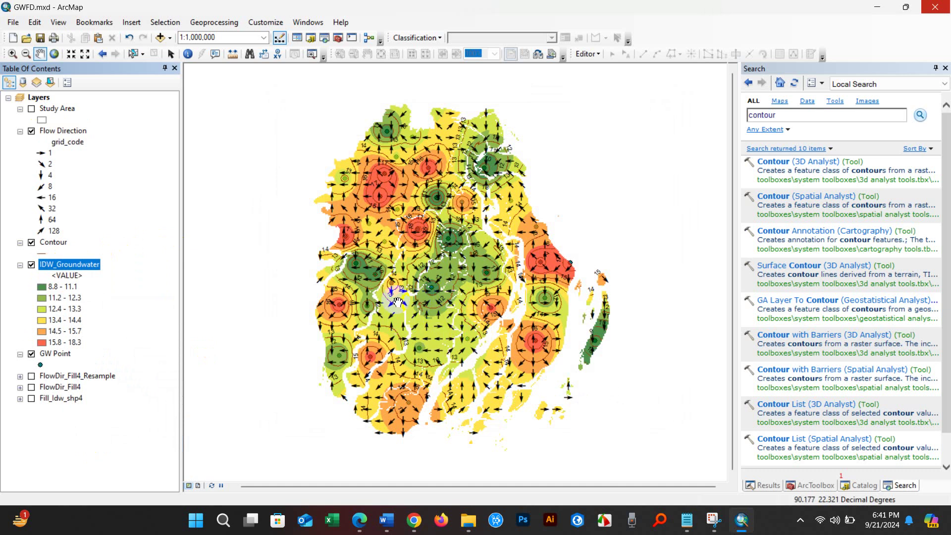
{"action": "left_click_drag", "start_coordinate": [395, 302], "coordinate": [393, 300]}
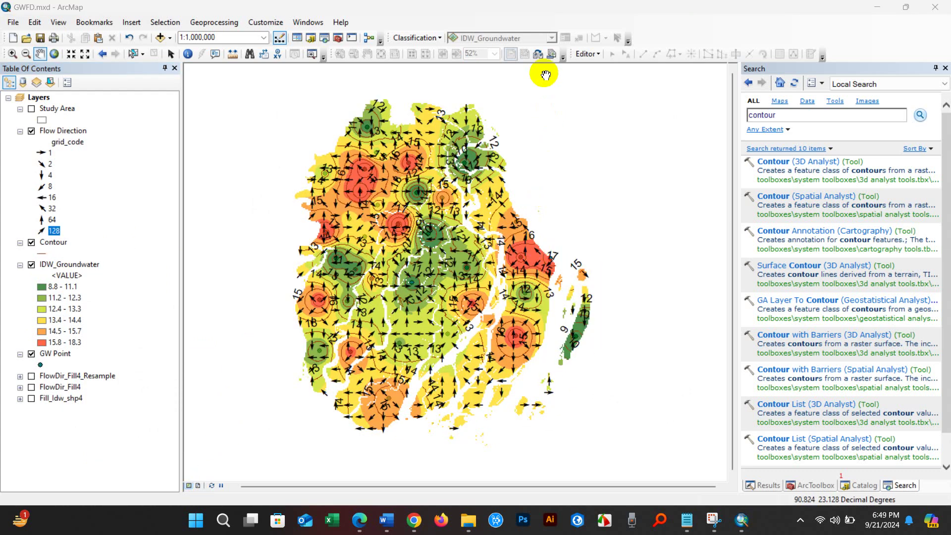
Apply the ARCH A Landscape page template to the map layout
{"action": "left_click", "coordinate": [538, 54]}
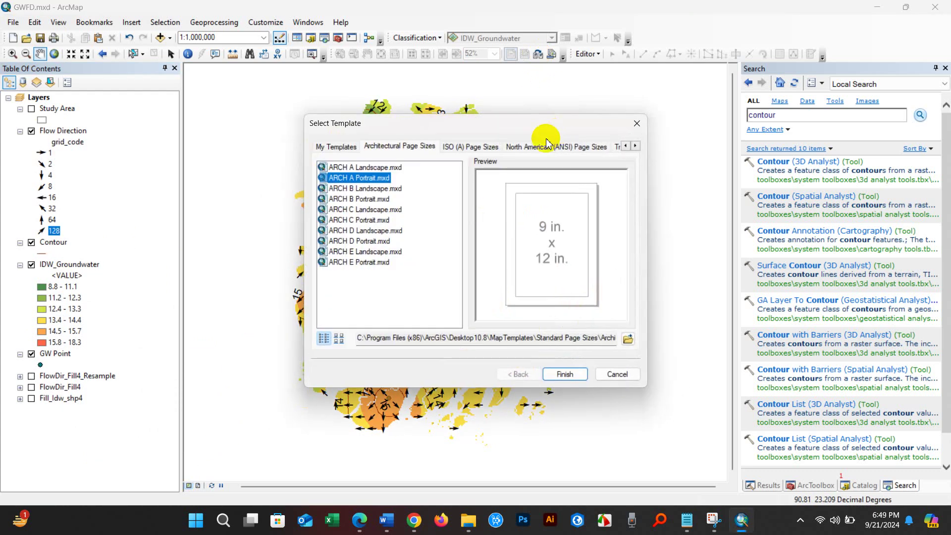
{"action": "left_click", "coordinate": [375, 169]}
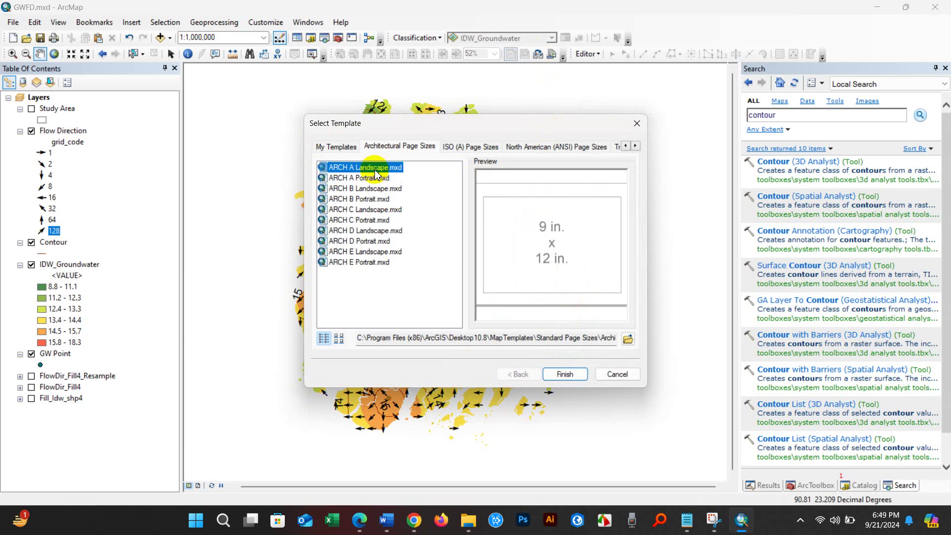
{"action": "left_click", "coordinate": [565, 374]}
{"action": "left_click", "coordinate": [568, 371]}
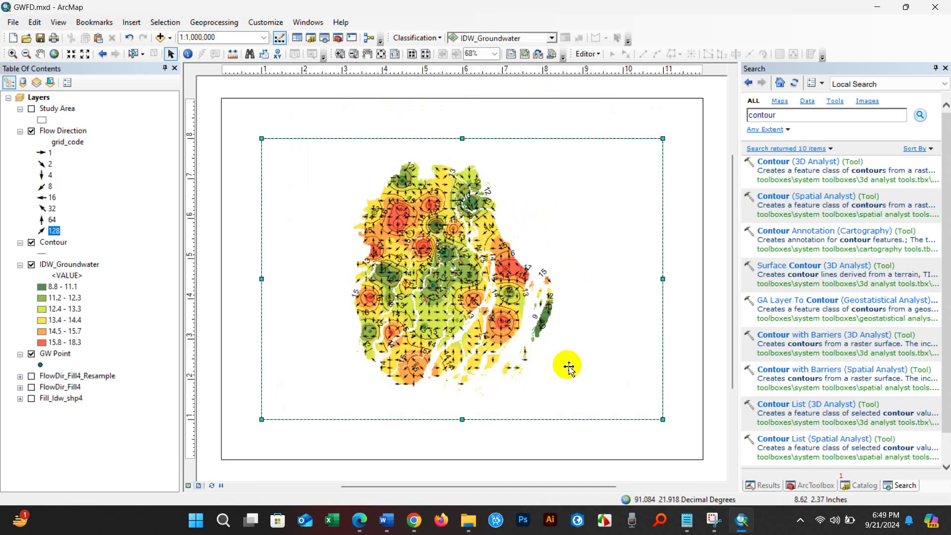
Insert a legend covering the GW Point, Contour, Flow Direction and IDW_Groundwater layers beside the map frame
{"action": "left_click", "coordinate": [131, 22]}
{"action": "left_click", "coordinate": [153, 109]}
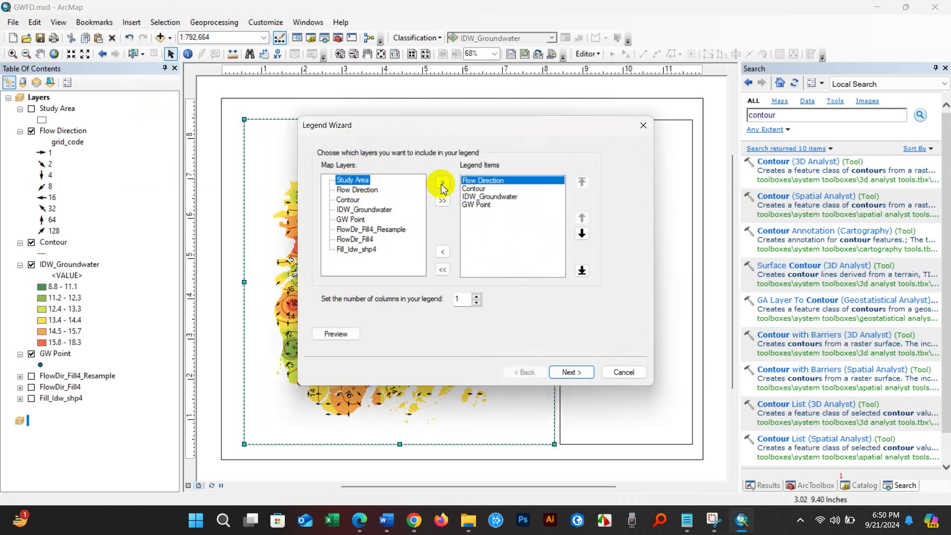
{"action": "left_click", "coordinate": [443, 184]}
{"action": "left_click", "coordinate": [580, 184]}
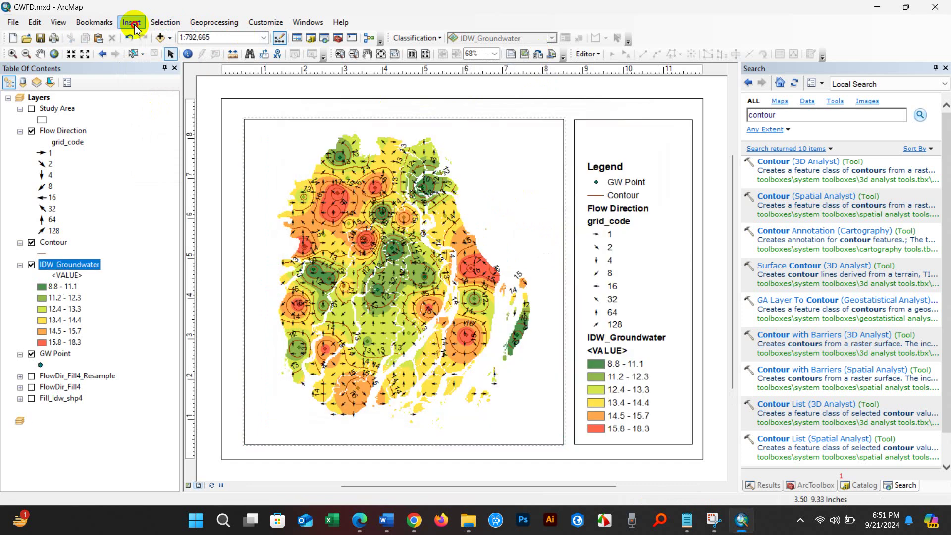
Add the title "Groundwater Flow Direction" above the legend
{"action": "left_click", "coordinate": [132, 23]}
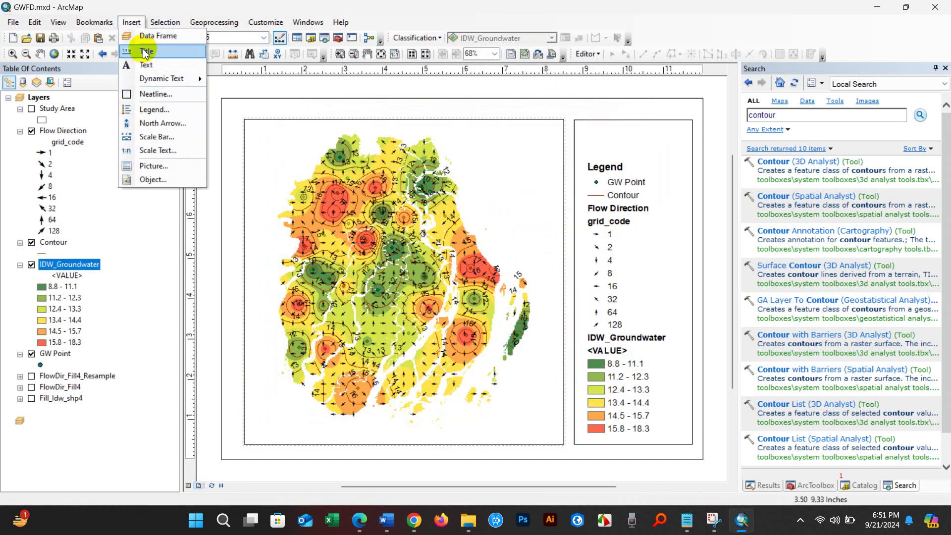
{"action": "left_click", "coordinate": [144, 47]}
{"action": "key", "text": "Return"}
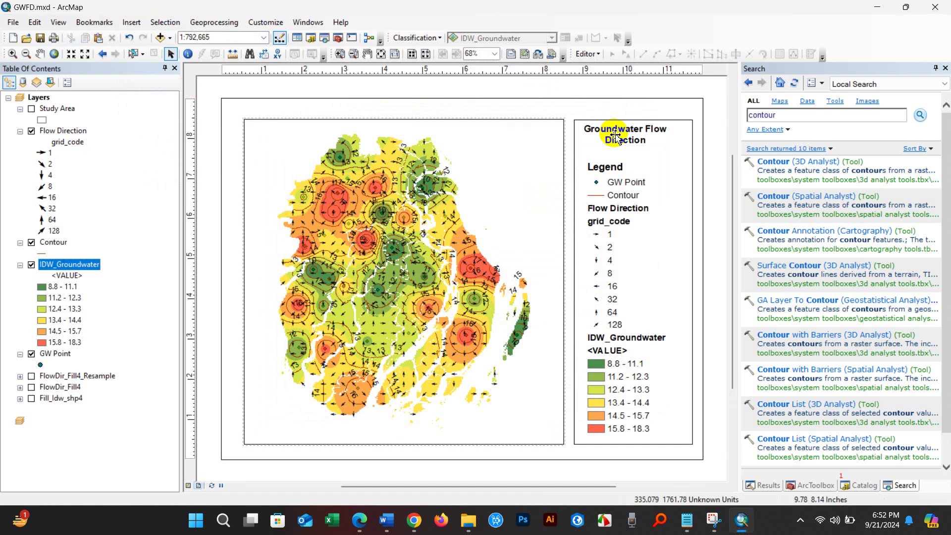
Insert a scale bar in kilometers and place it in the lower-left corner of the map frame
{"action": "left_click", "coordinate": [132, 23]}
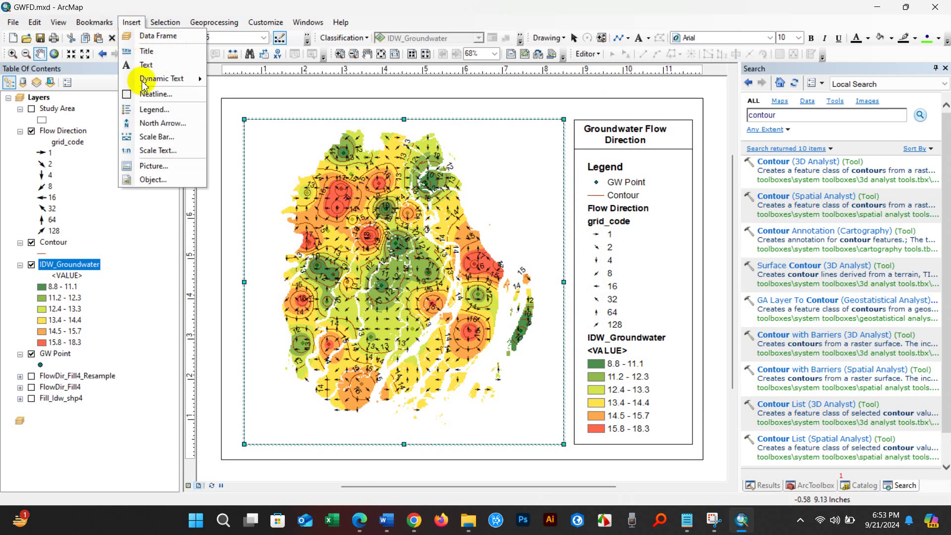
{"action": "left_click", "coordinate": [156, 136]}
{"action": "left_click_drag", "start_coordinate": [393, 424], "coordinate": [310, 434]}
Insert a north arrow from the ESRI North symbols into the map layout
{"action": "left_click", "coordinate": [132, 22]}
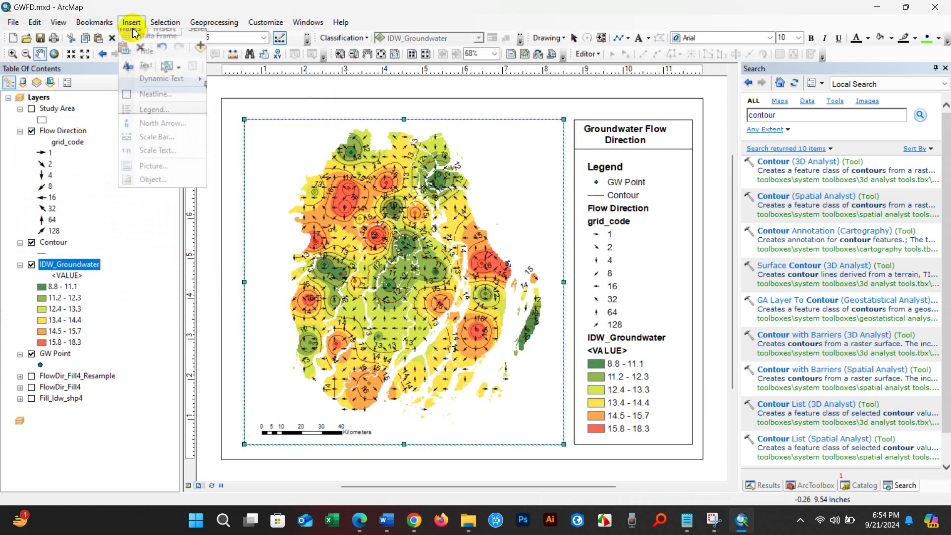
{"action": "left_click", "coordinate": [163, 123]}
{"action": "left_click", "coordinate": [231, 282]}
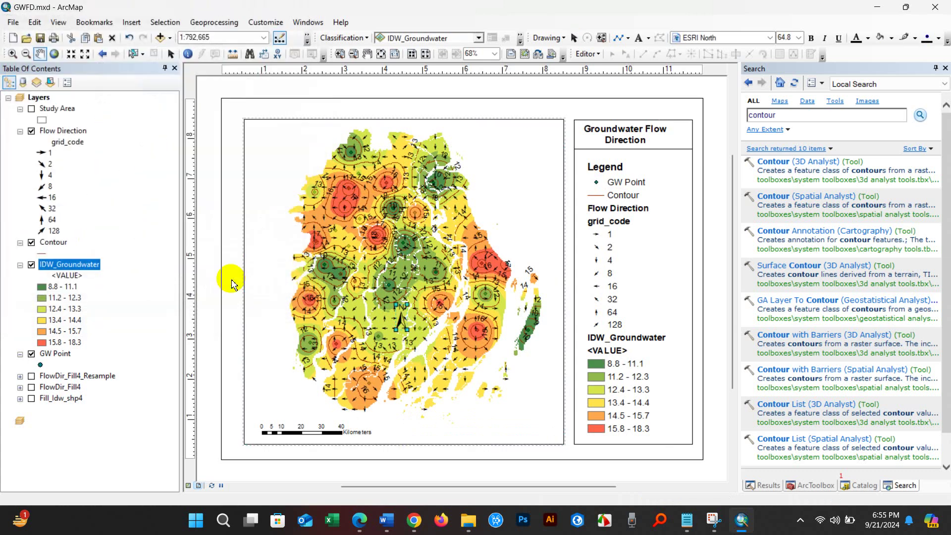
Open the grid settings of the map's data frame and start a new reference grid
{"action": "right_click", "coordinate": [507, 408]}
{"action": "left_click", "coordinate": [540, 452]}
{"action": "left_click", "coordinate": [596, 89]}
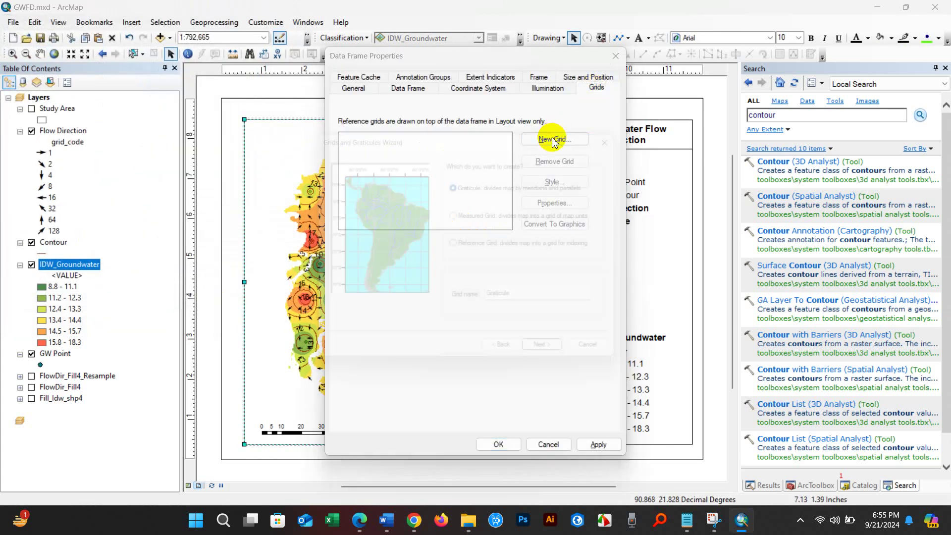